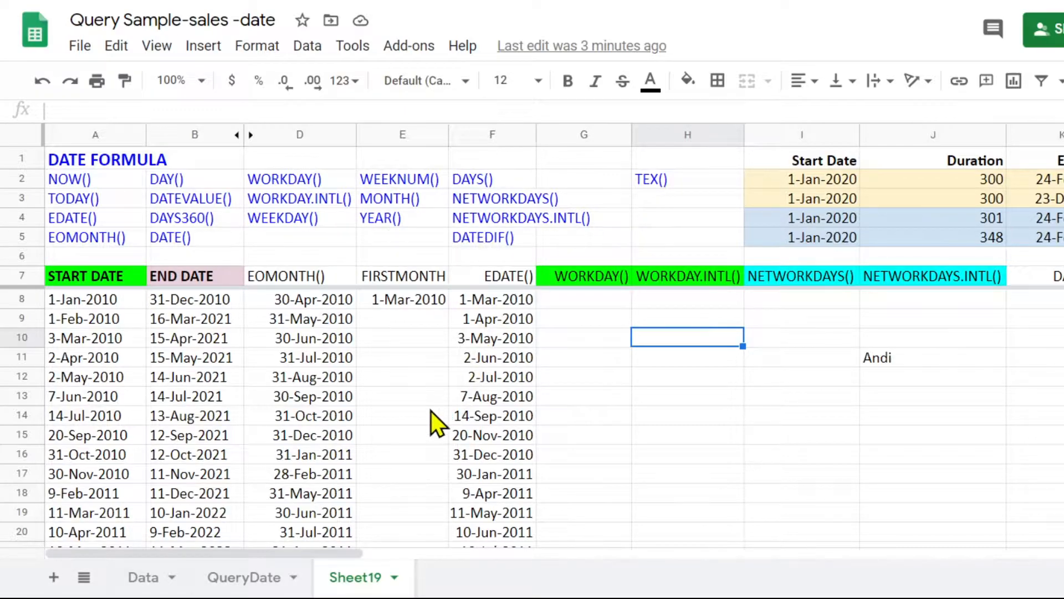
# Step: Review the WORKDAY example's start date and formula, and fill its end date cell K2 with bright green
pyautogui.moveTo(312, 551); pyautogui.dragTo(437, 531)
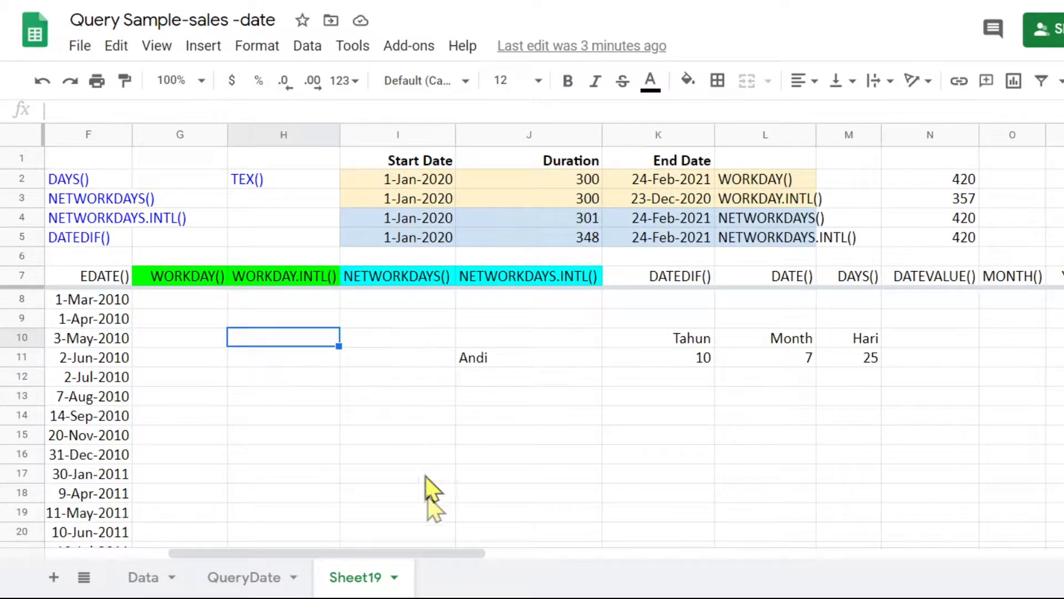
pyautogui.moveTo(440, 554); pyautogui.dragTo(488, 544)
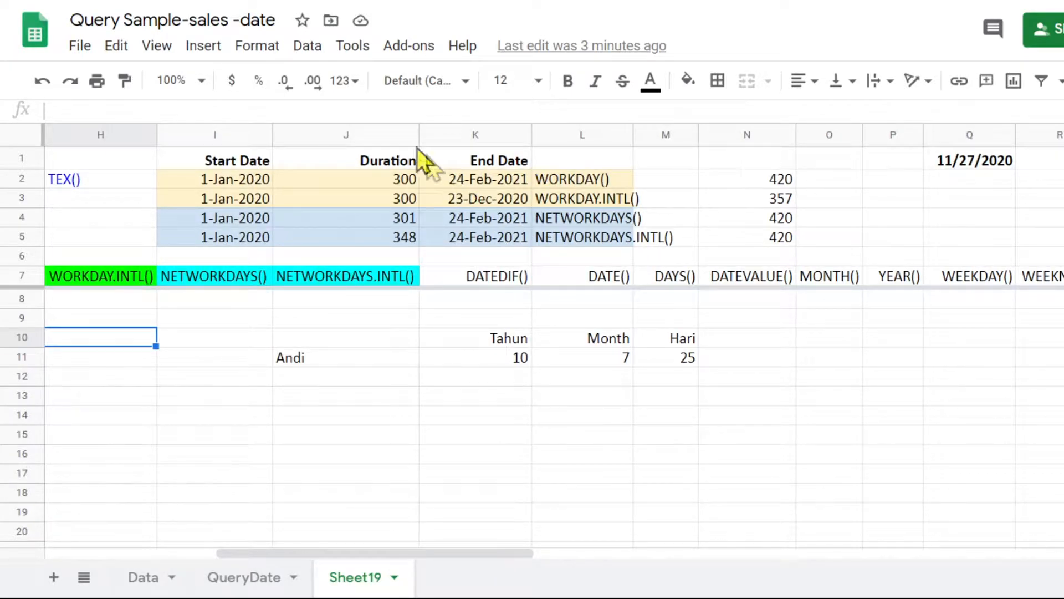
pyautogui.click(481, 182)
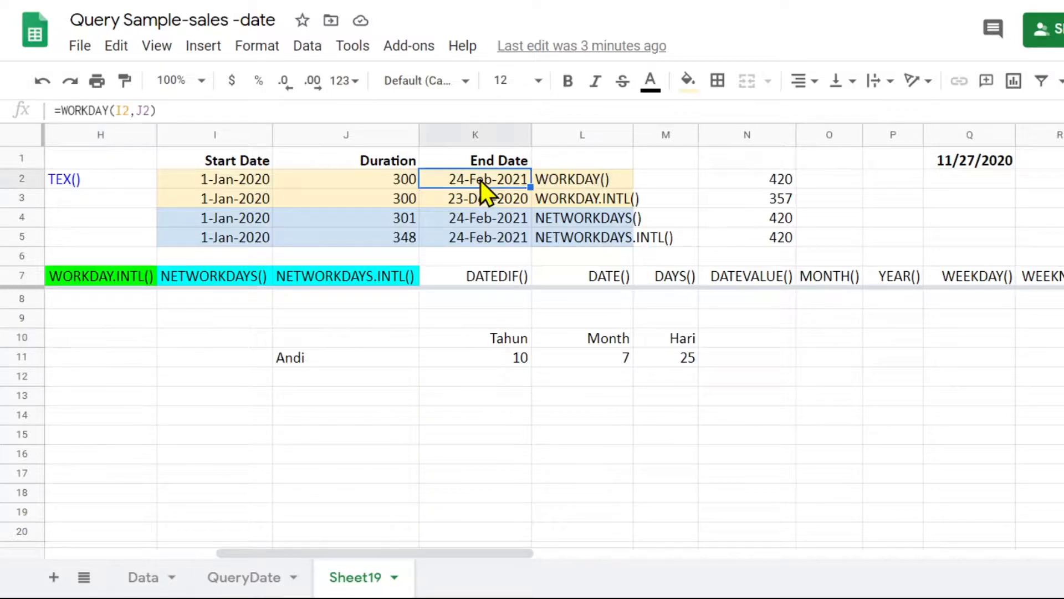
pyautogui.click(237, 180)
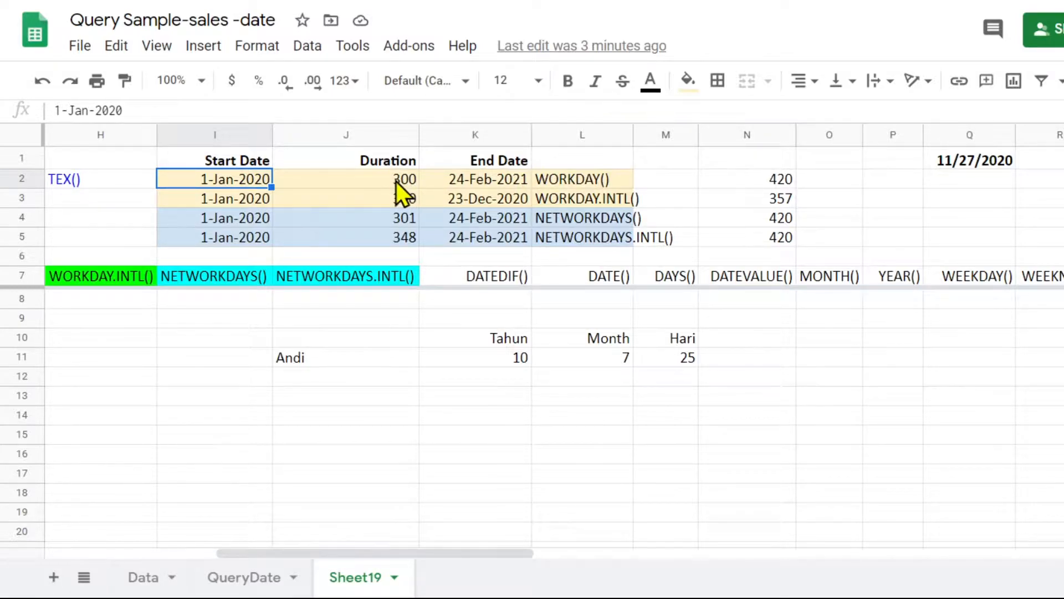
pyautogui.click(481, 188)
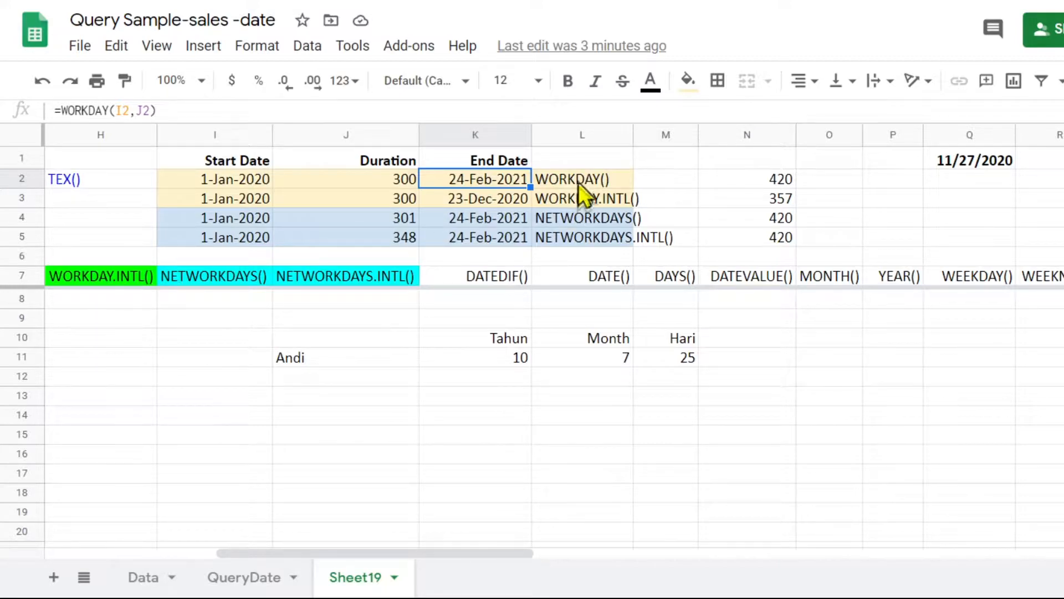
pyautogui.click(688, 81)
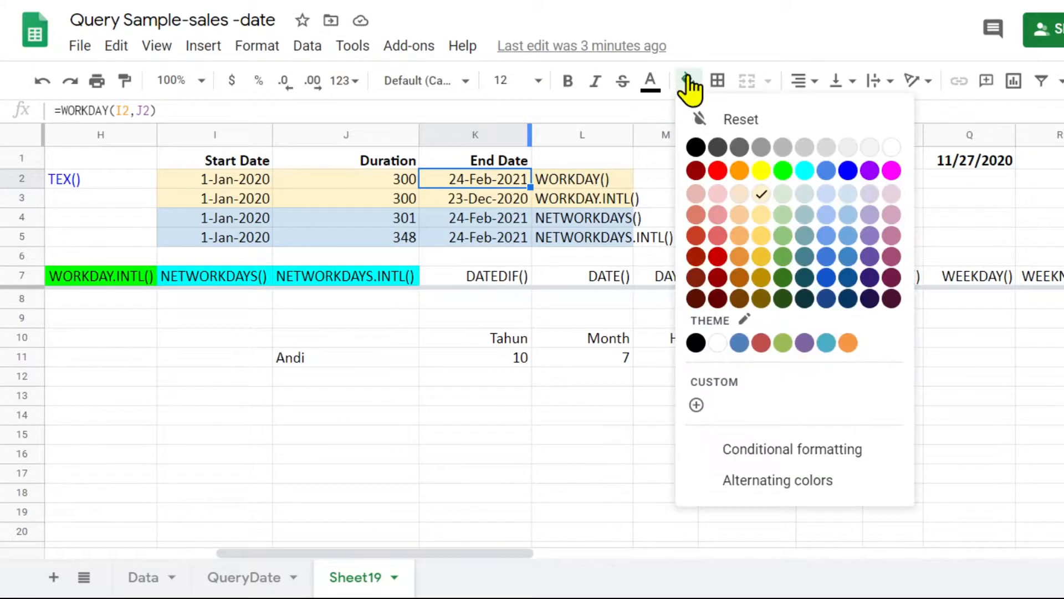
pyautogui.click(787, 169)
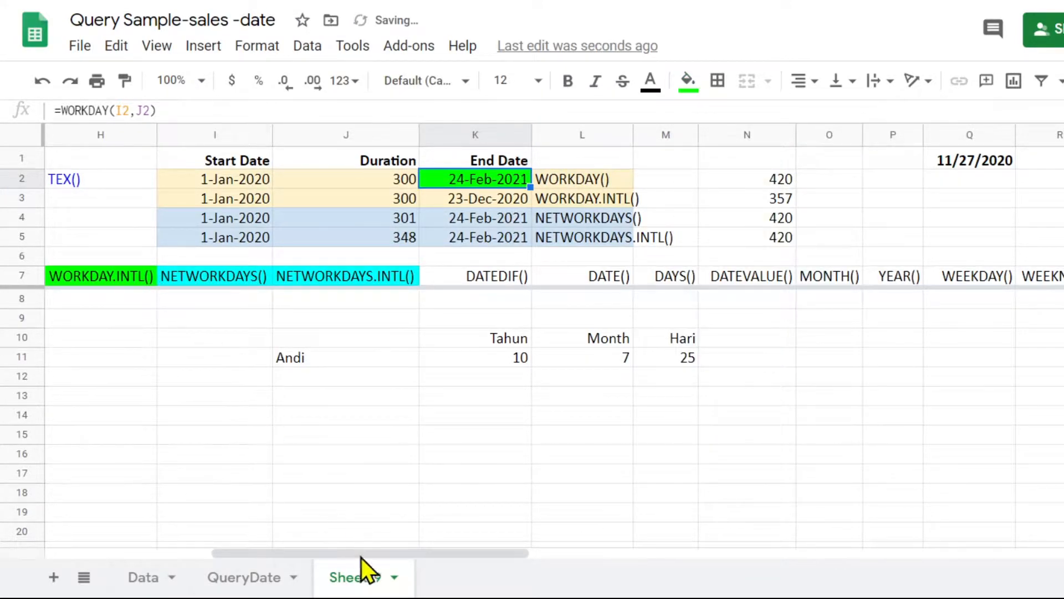
# Step: Fill the WORKDAY.INTL end date cell K3 with bright green
pyautogui.moveTo(383, 552); pyautogui.dragTo(350, 546)
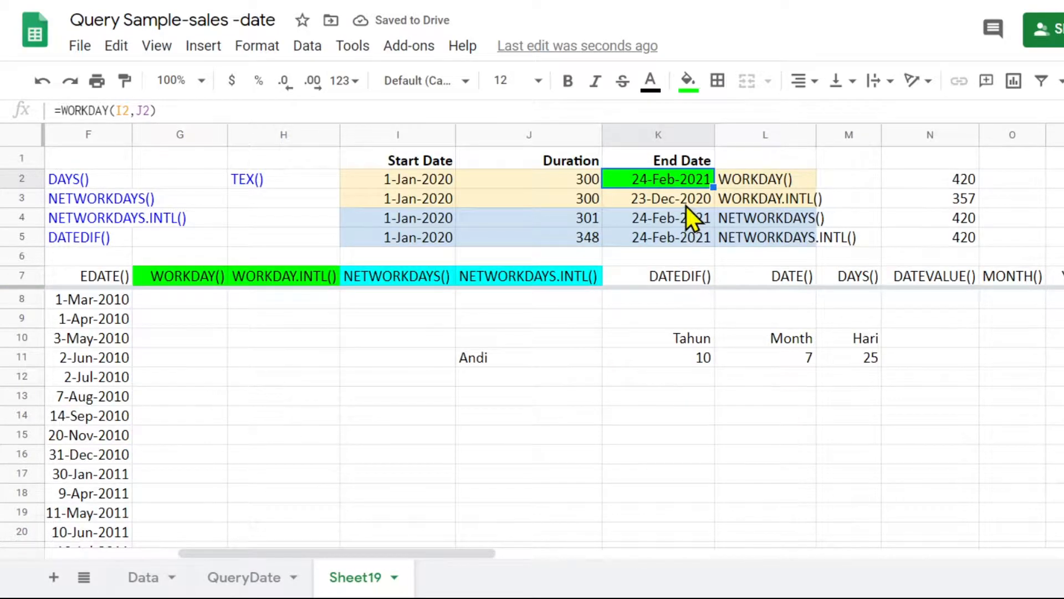
pyautogui.click(651, 200)
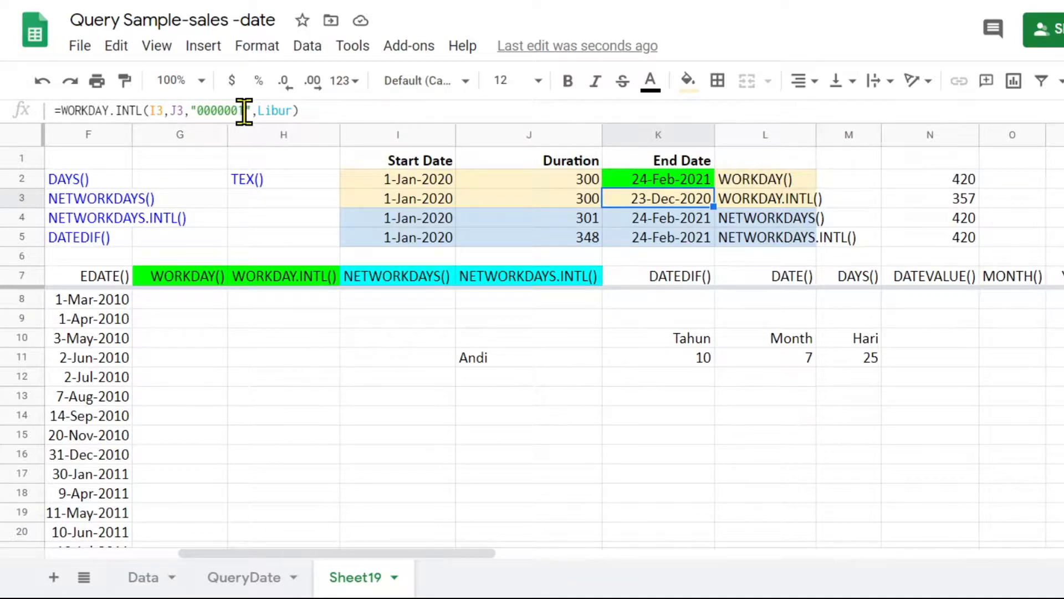
pyautogui.click(687, 82)
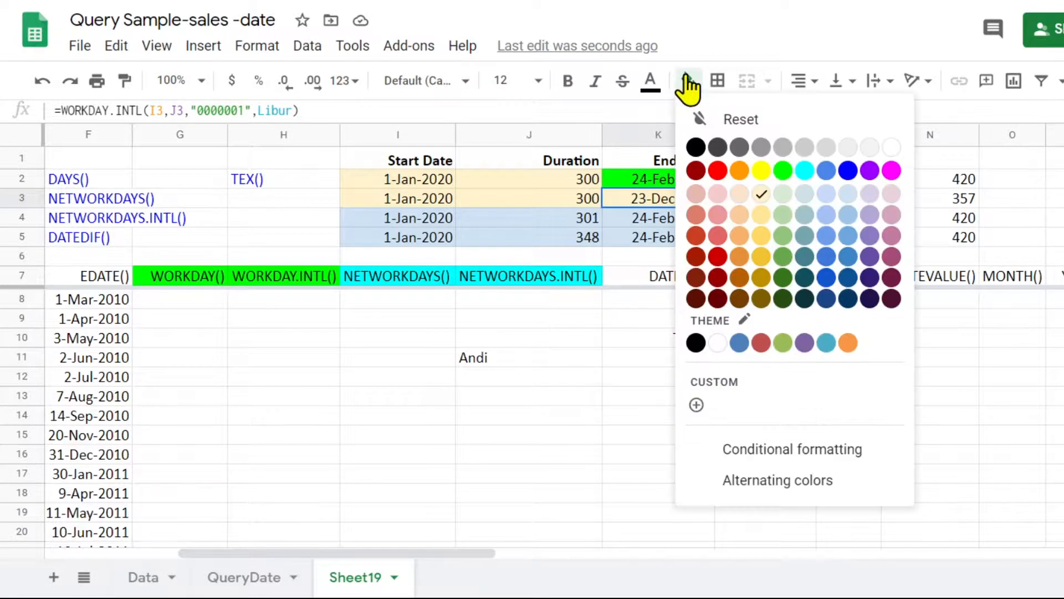
pyautogui.click(784, 170)
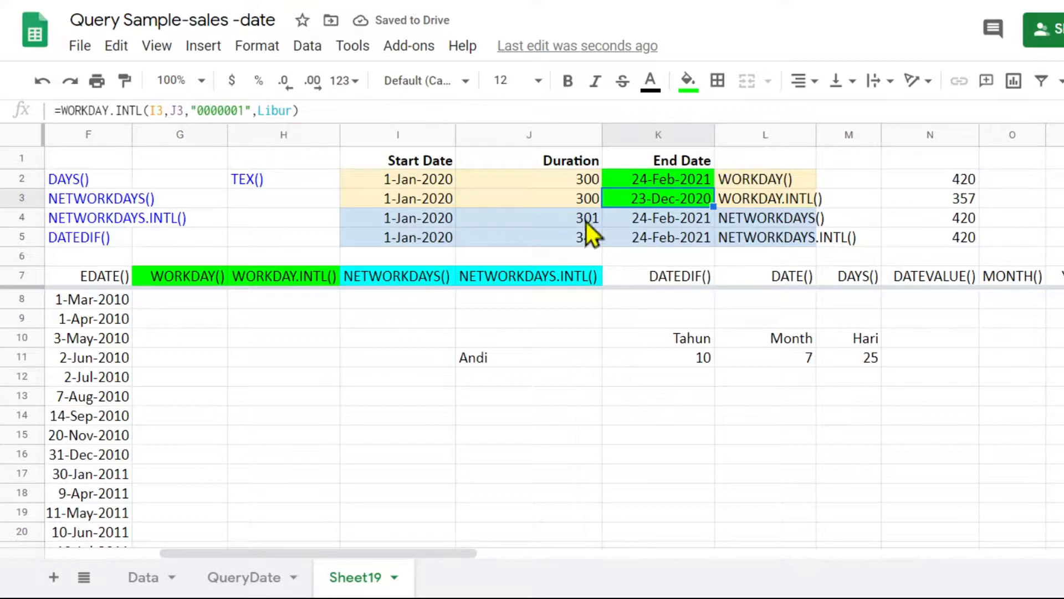
# Step: Check the NETWORKDAYS example's start and end dates, and fill its duration cell J4 with cyan
pyautogui.click(399, 223)
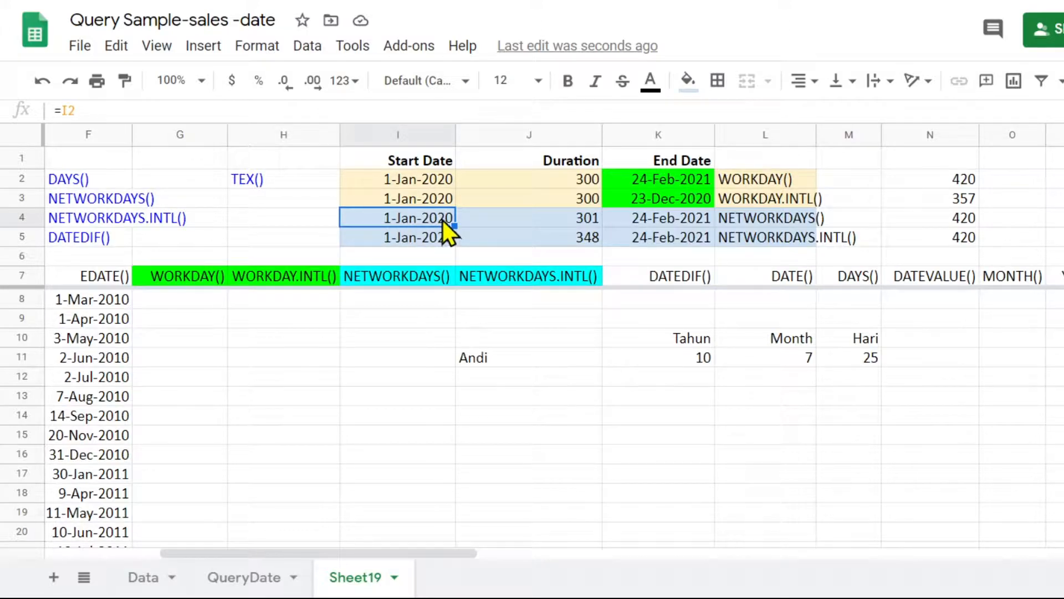
pyautogui.click(677, 221)
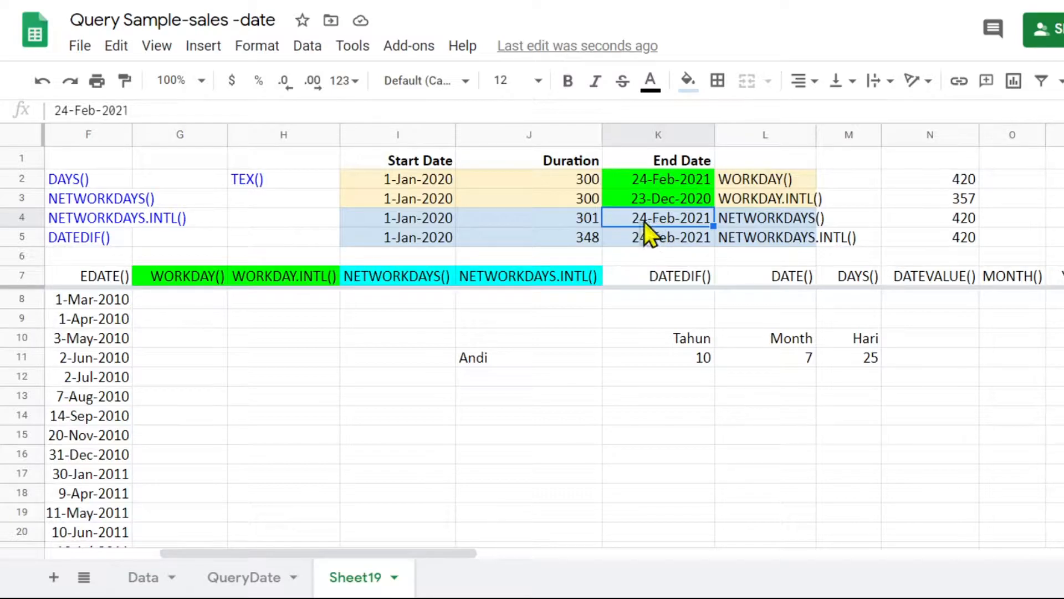
pyautogui.click(587, 222)
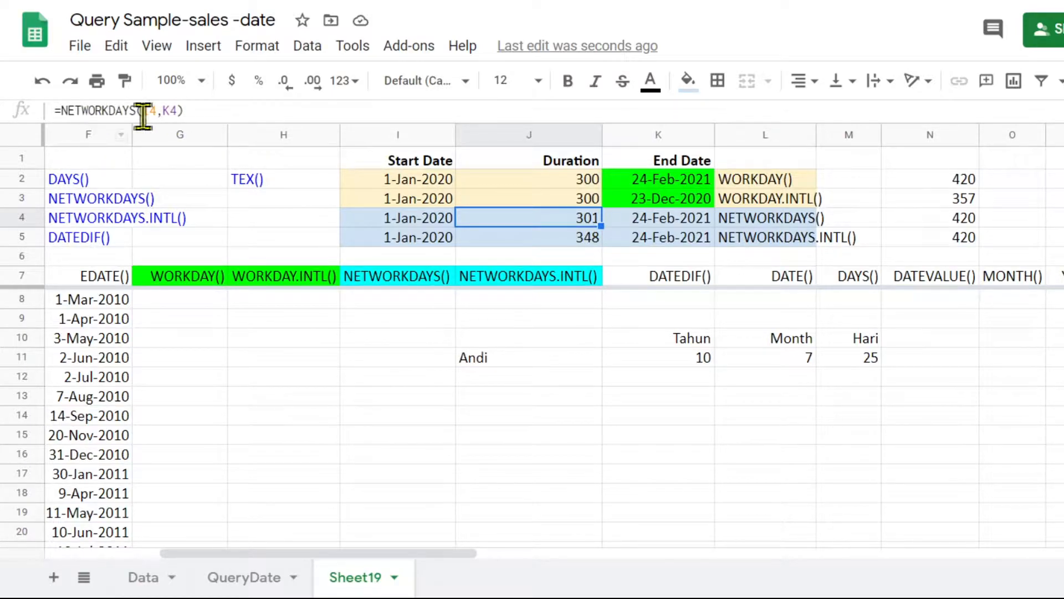
pyautogui.click(688, 81)
pyautogui.click(804, 171)
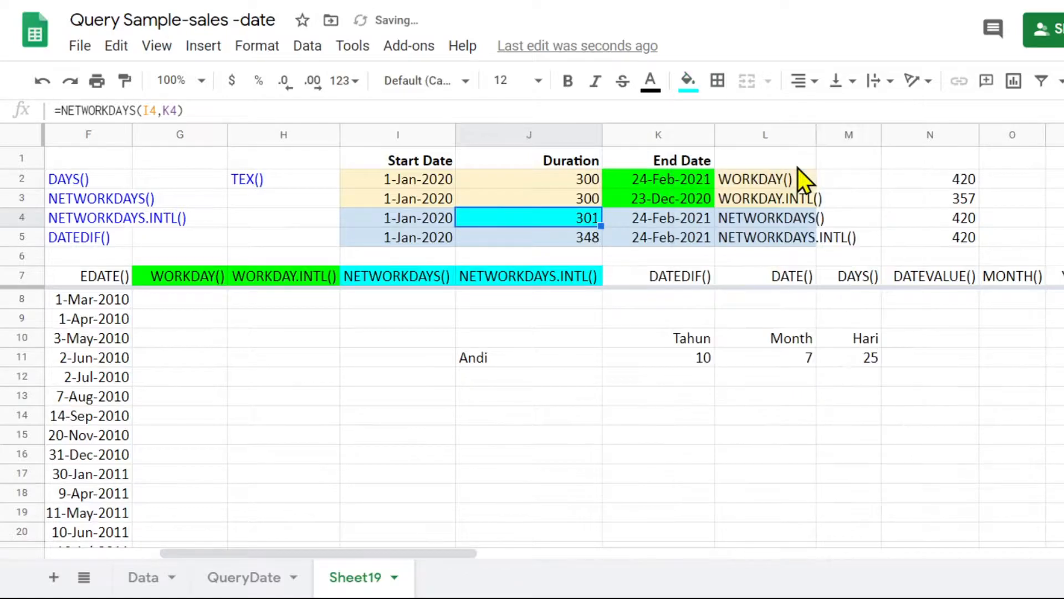
# Step: Fill the NETWORKDAYS.INTL duration cell J5 with cyan
pyautogui.click(554, 237)
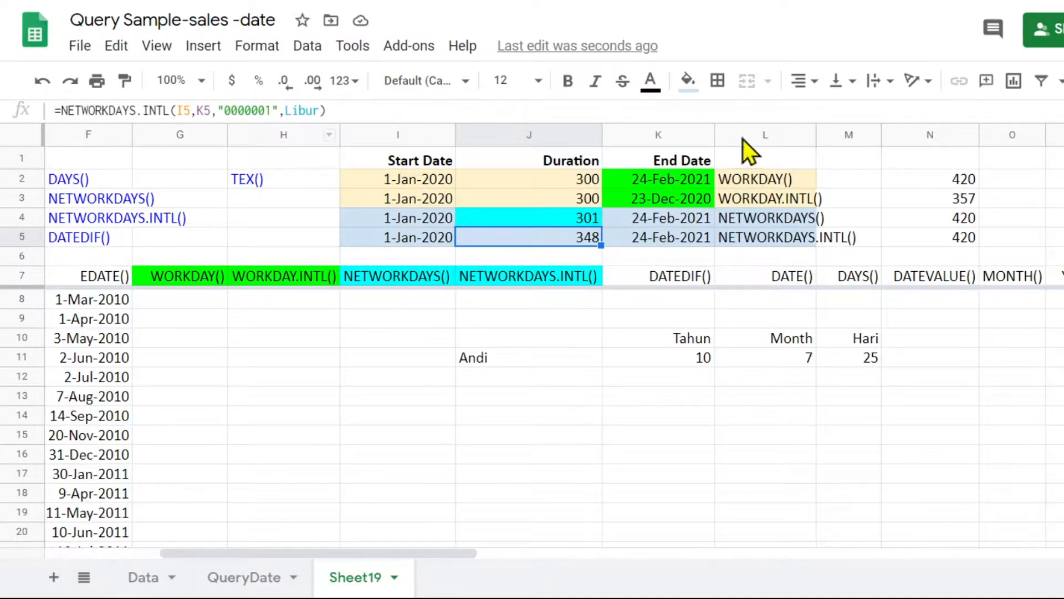
pyautogui.click(700, 88)
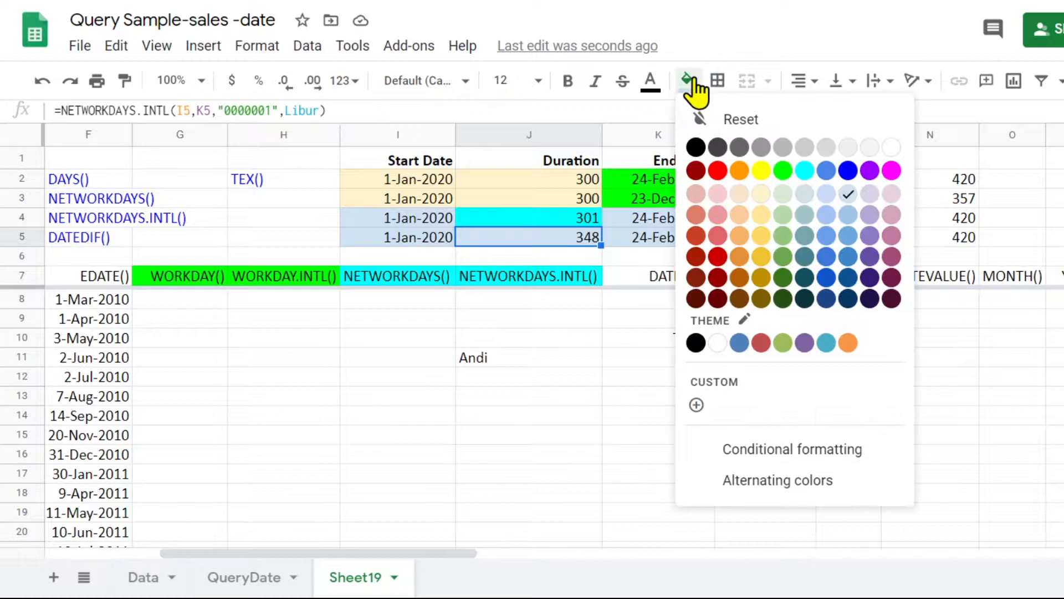
pyautogui.click(802, 172)
# Step: Center the two cyan duration cells J4:J5 horizontally
pyautogui.moveTo(514, 222); pyautogui.dragTo(510, 235)
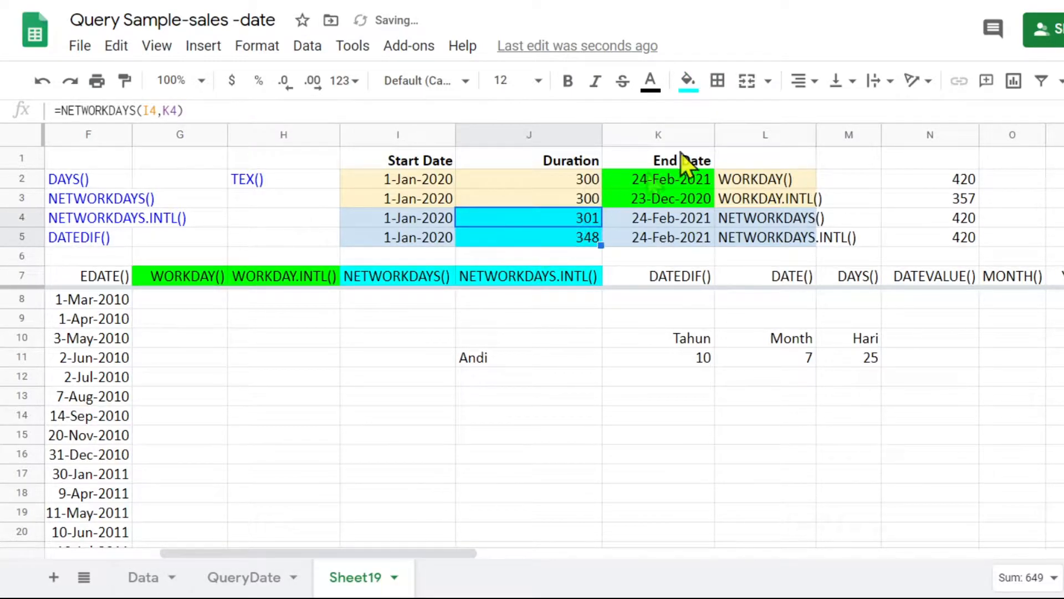
pyautogui.click(813, 82)
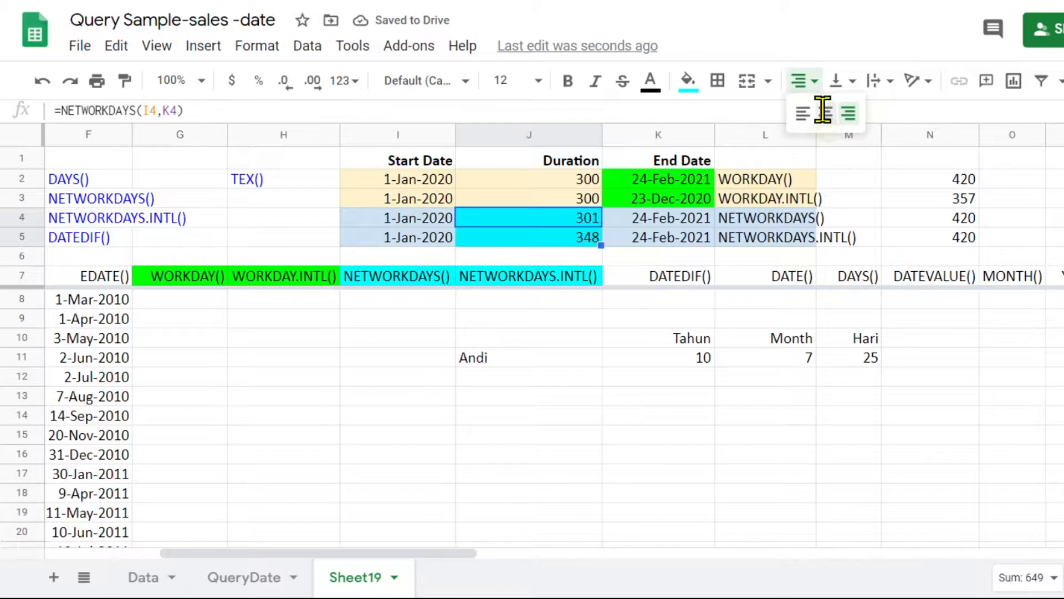
pyautogui.click(823, 110)
pyautogui.hscroll(2, 665, 377)
pyautogui.click(783, 359)
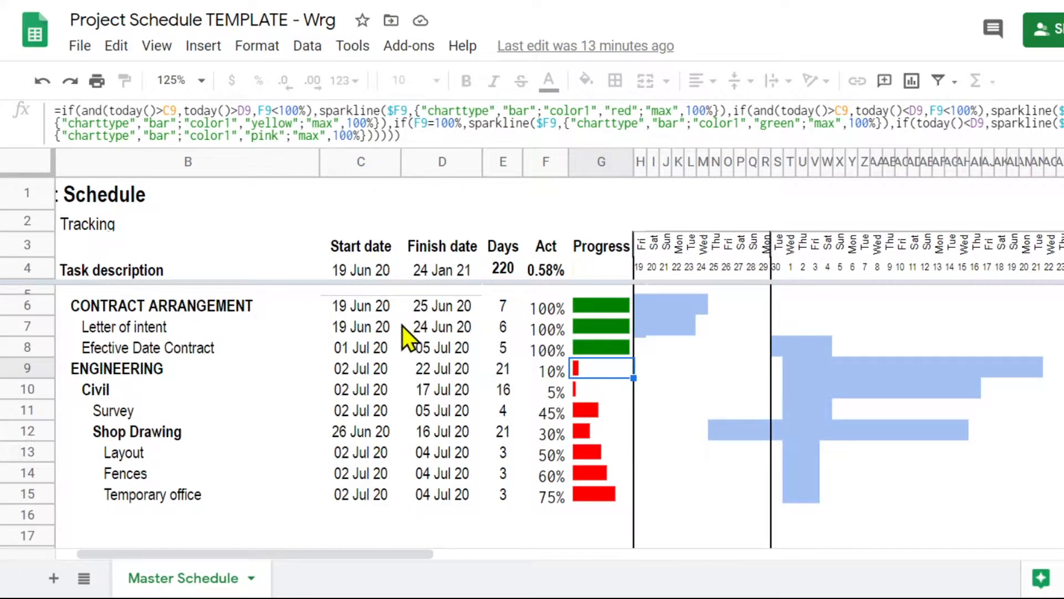
# Step: Examine the Project Schedule's Gantt layout, its overall start and finish dates, and the total Days formula in E4
pyautogui.moveTo(366, 554); pyautogui.dragTo(299, 557)
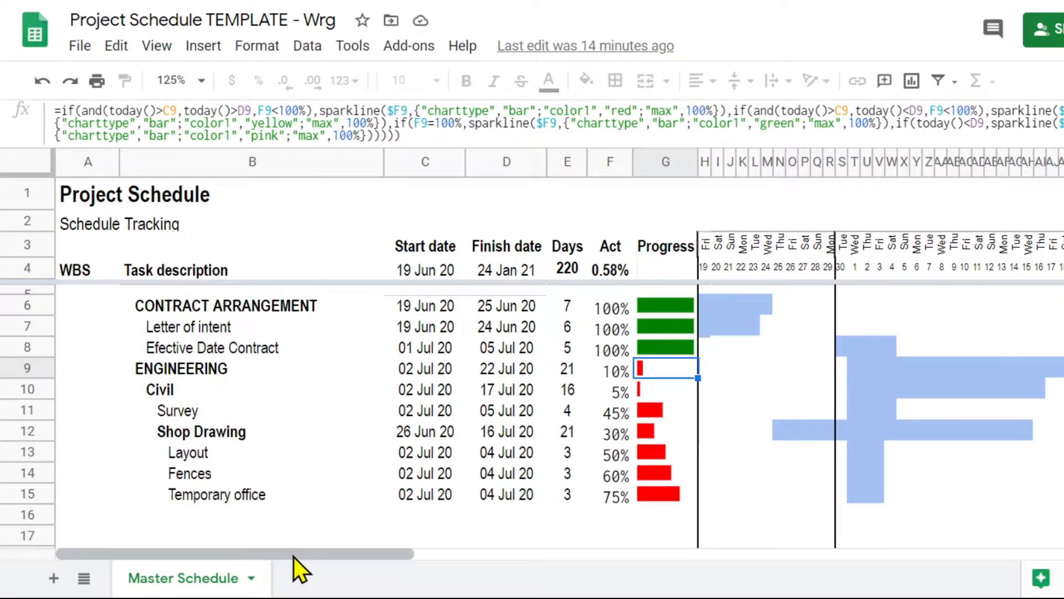
pyautogui.click(327, 545)
pyautogui.moveTo(347, 554); pyautogui.dragTo(464, 553)
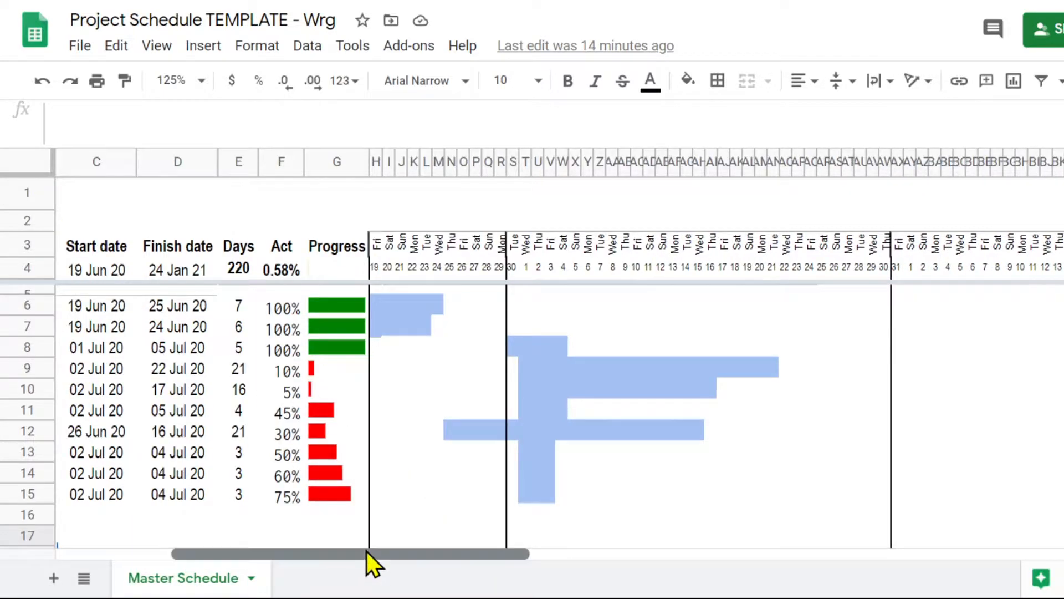
pyautogui.moveTo(367, 551); pyautogui.dragTo(343, 548)
pyautogui.click(357, 239)
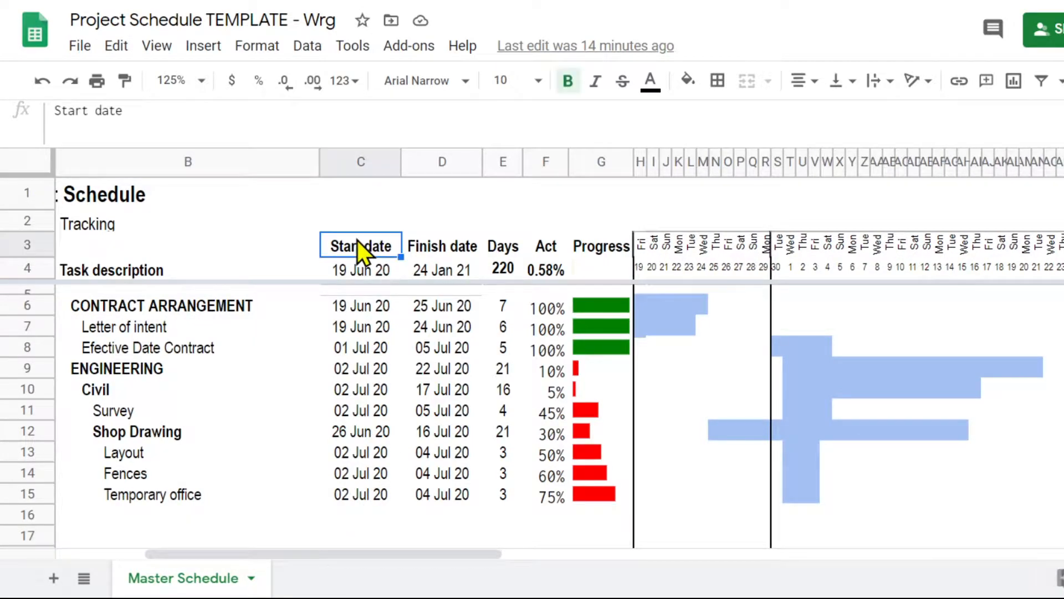
pyautogui.click(448, 251)
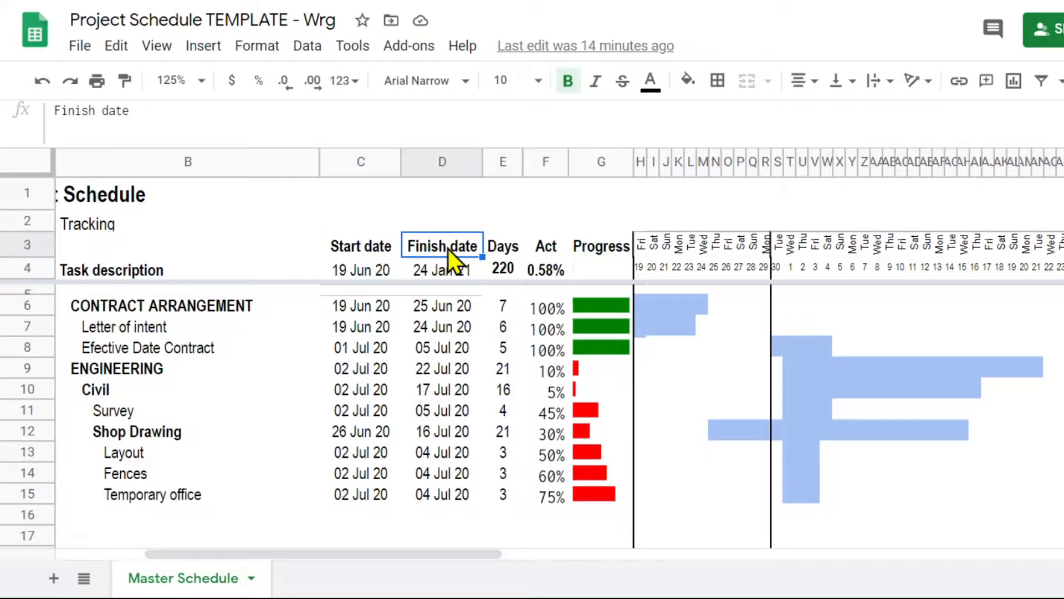
pyautogui.click(343, 274)
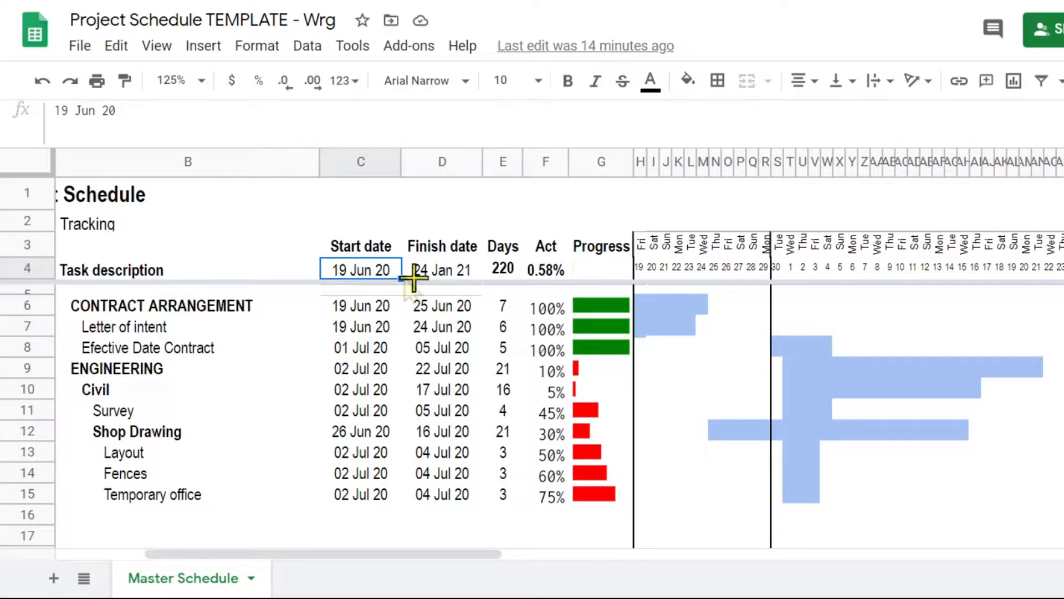
pyautogui.click(434, 274)
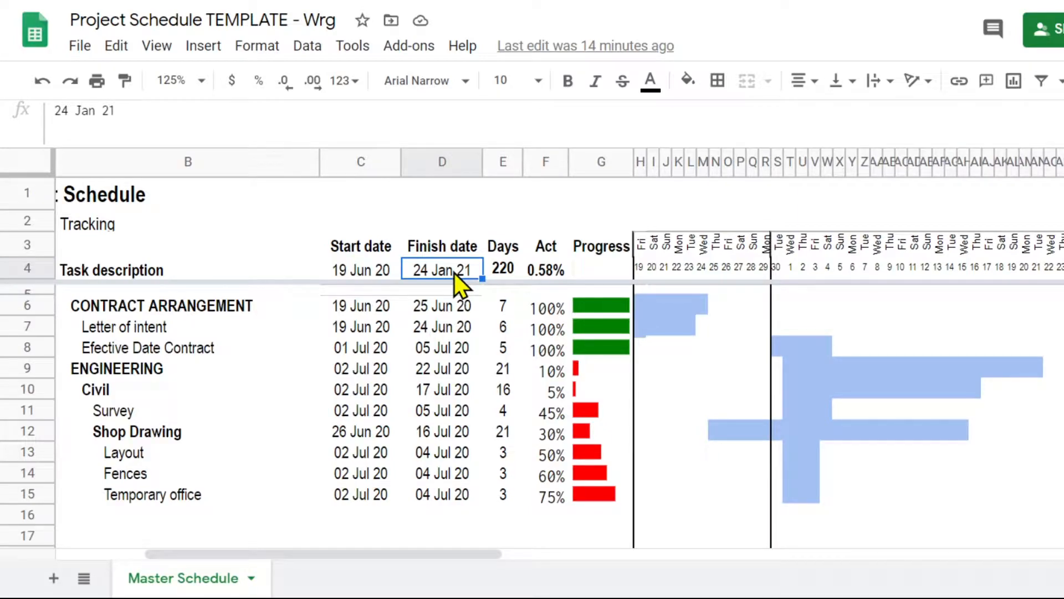
pyautogui.click(501, 272)
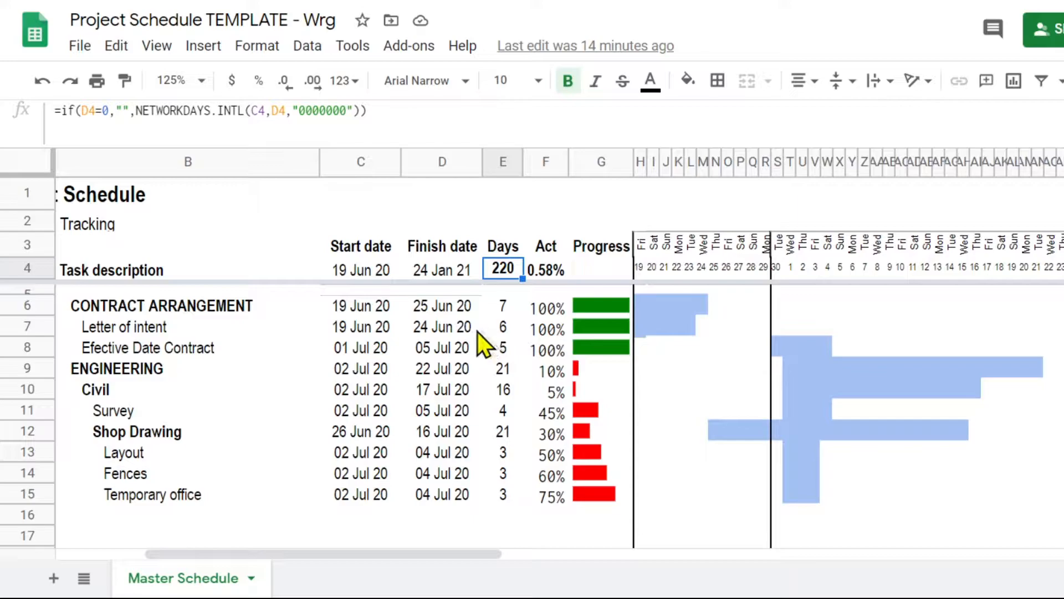
# Step: Inspect the task names and the dates, Days formula and Progress sparkline formula of the Efective Date Contract task
pyautogui.click(364, 309)
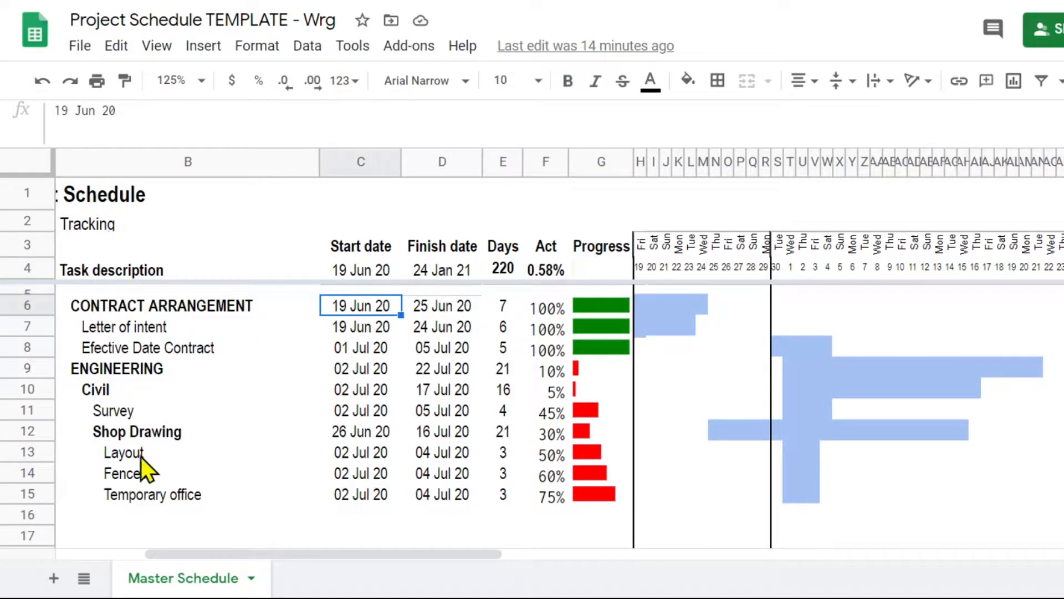
pyautogui.click(123, 328)
pyautogui.click(135, 348)
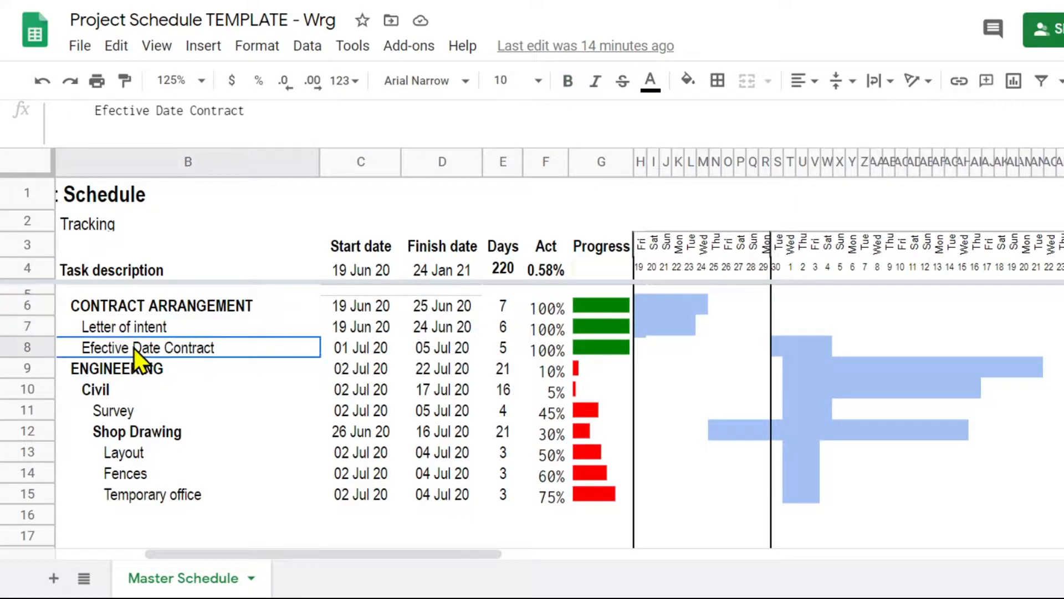
pyautogui.click(129, 410)
pyautogui.click(354, 354)
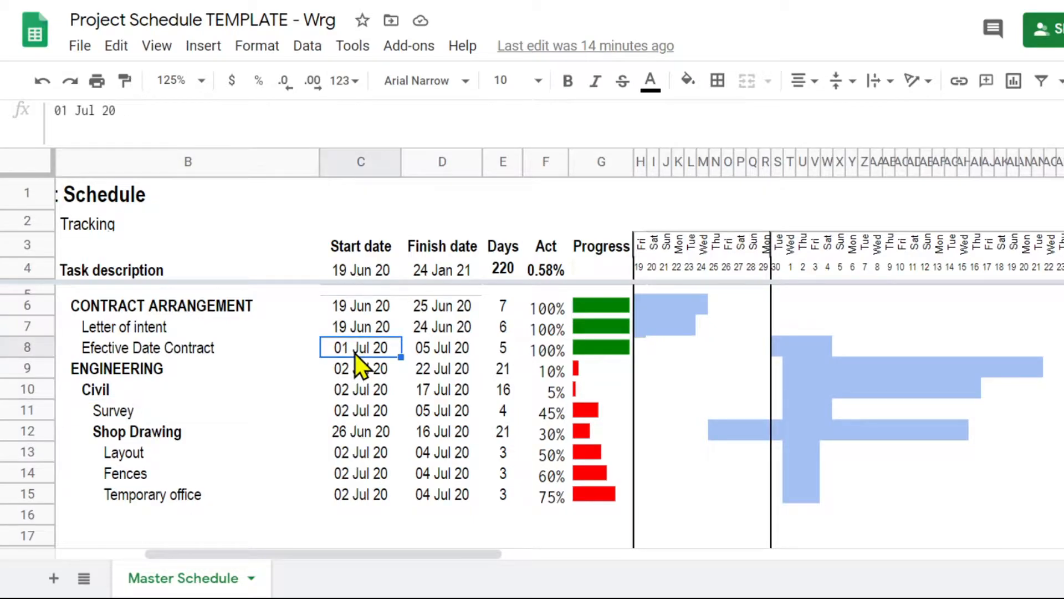
pyautogui.click(442, 350)
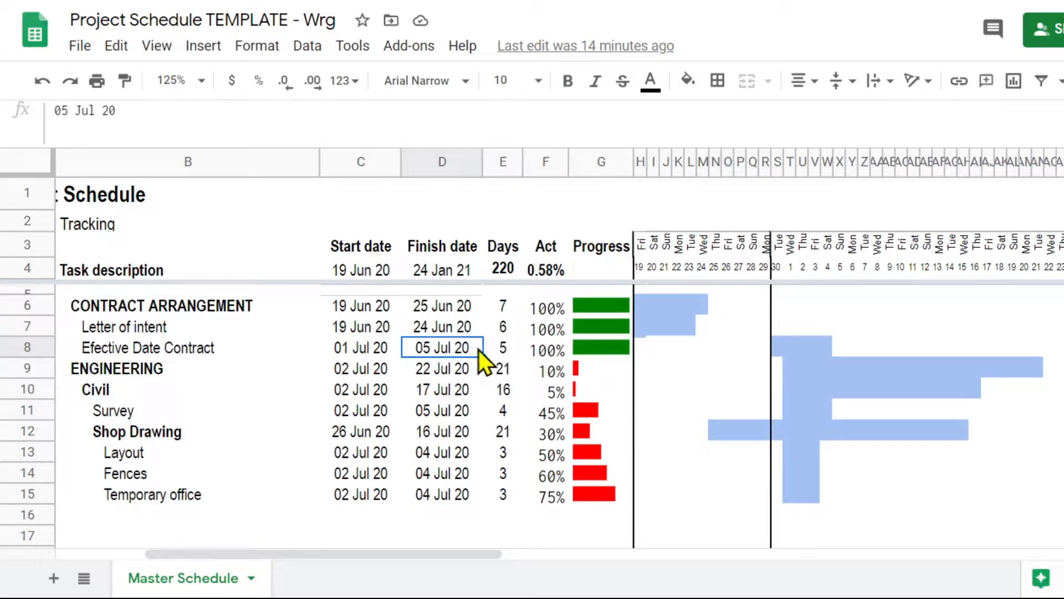
pyautogui.click(497, 348)
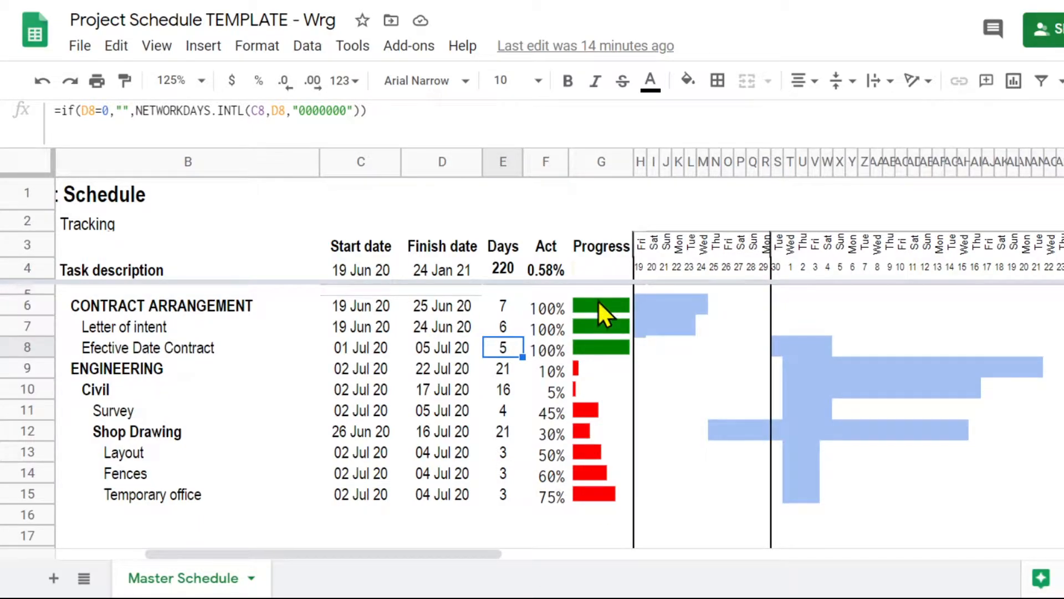
pyautogui.click(594, 347)
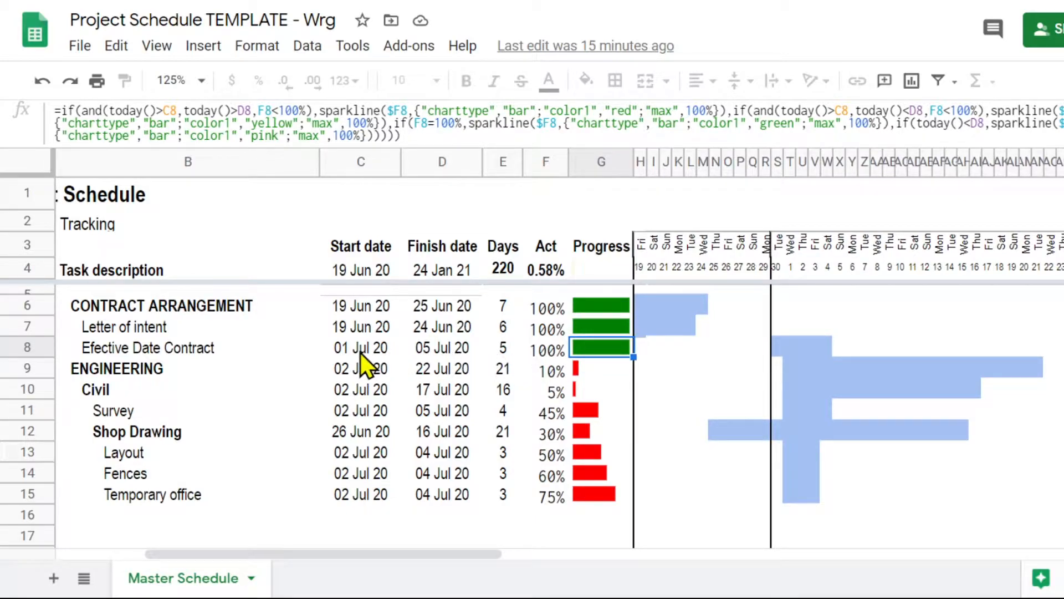
pyautogui.click(450, 351)
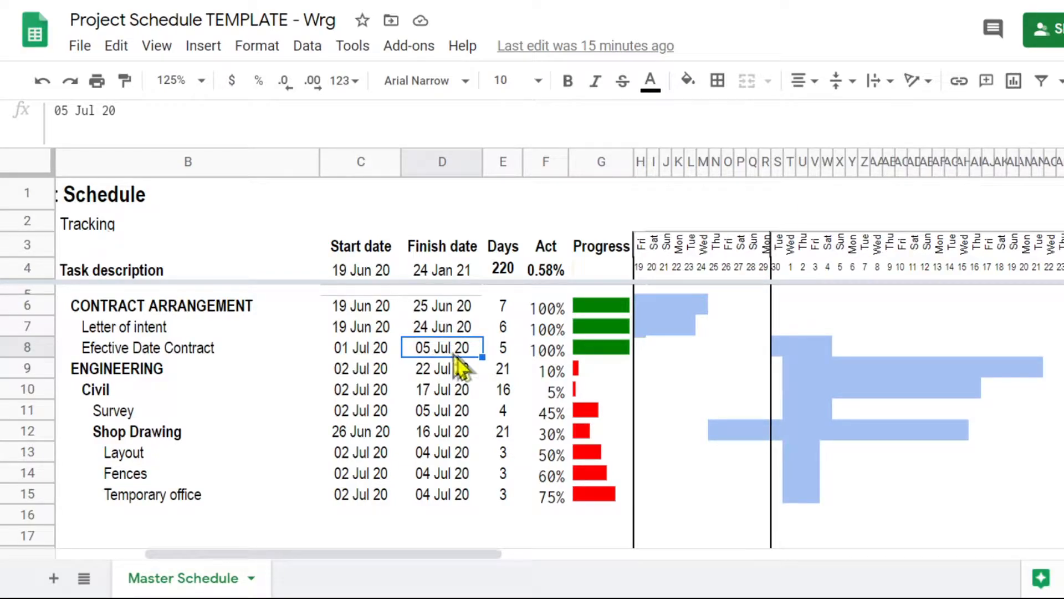
pyautogui.click(501, 349)
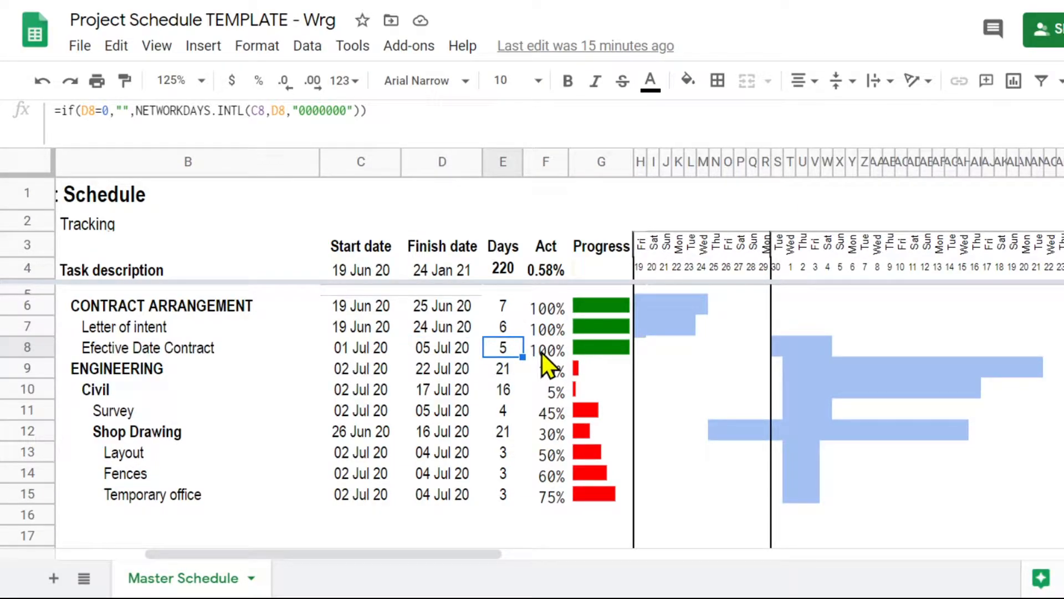
# Step: Examine the Progress sparkline formula of the Efective Date Contract task and the Act percentages of the tasks in rows 9 to 15
pyautogui.click(600, 354)
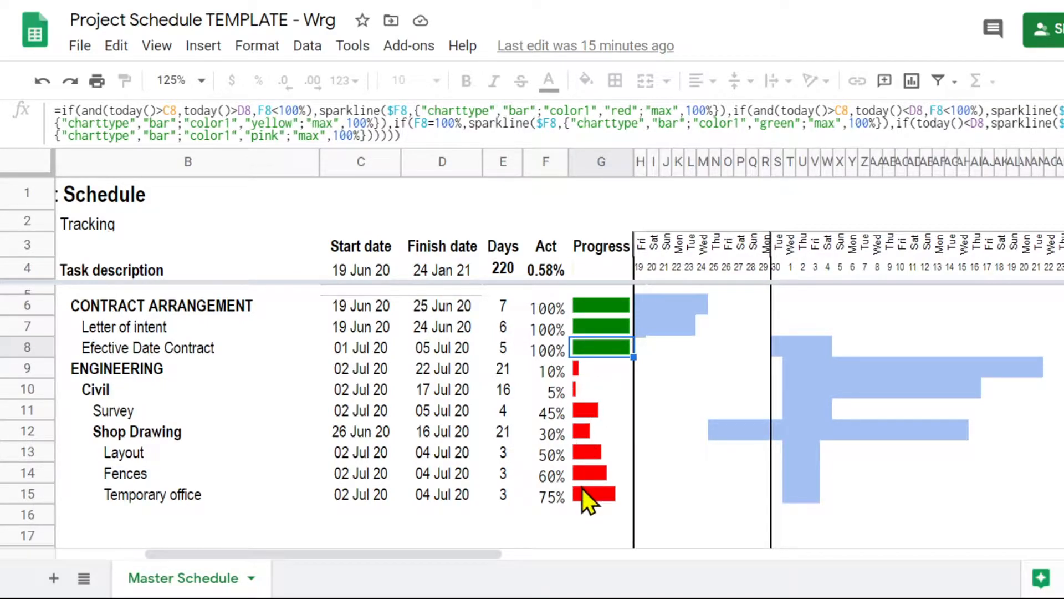
pyautogui.click(550, 374)
pyautogui.click(550, 391)
pyautogui.click(547, 413)
pyautogui.click(545, 433)
pyautogui.click(546, 454)
pyautogui.click(544, 470)
pyautogui.click(550, 501)
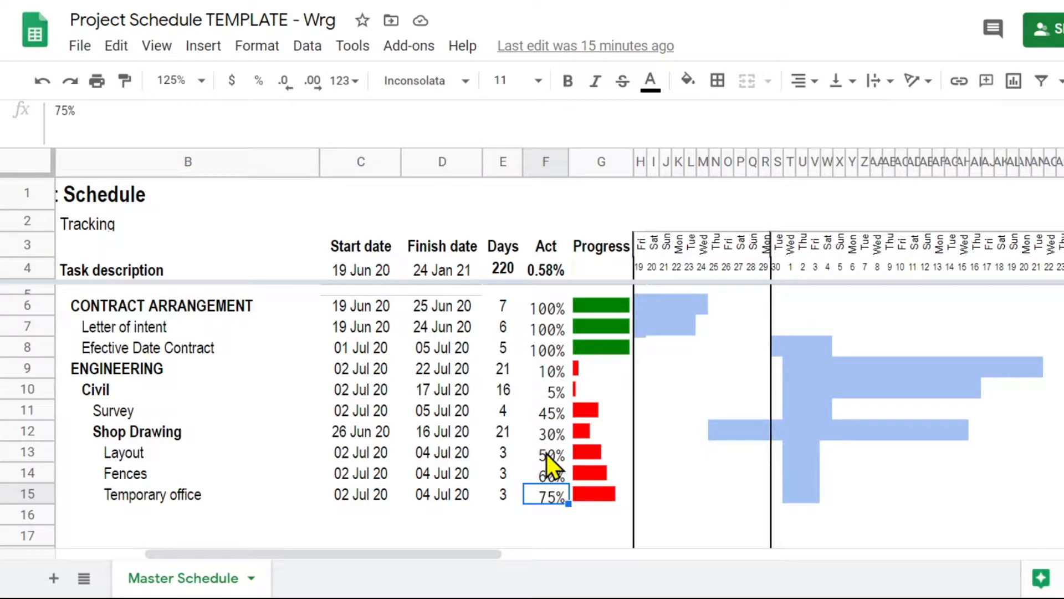
# Step: Set the Act percentage of the Shop Drawing task to 100%
pyautogui.click(547, 438)
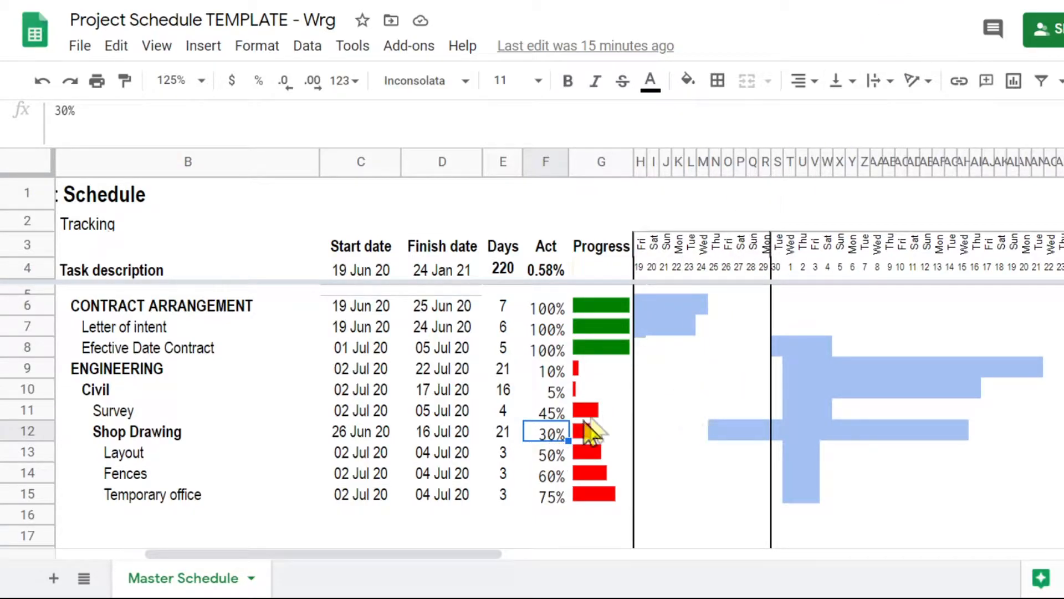
pyautogui.write('100')
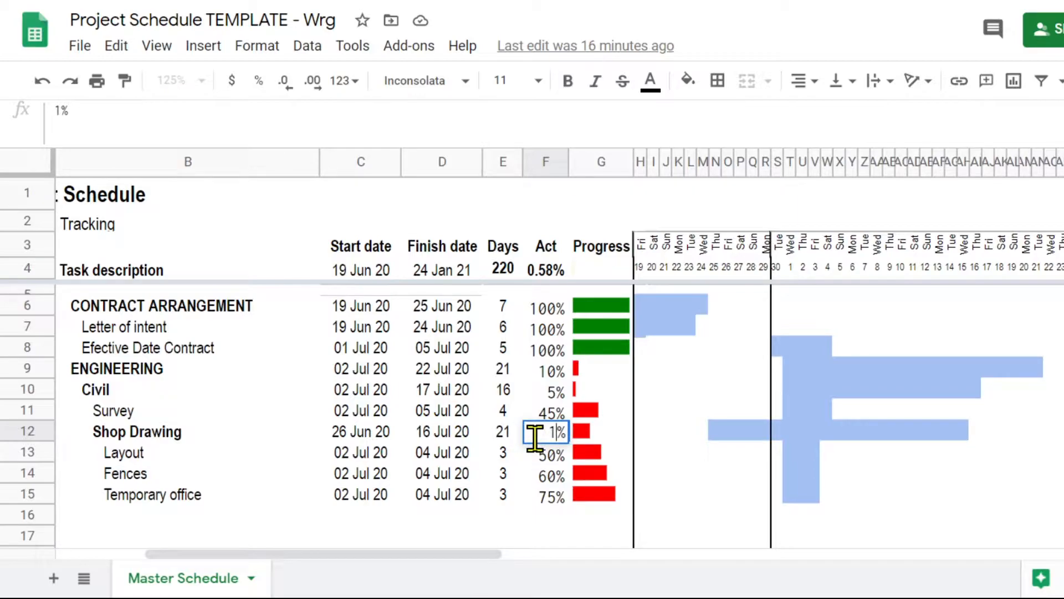
pyautogui.press('Return')
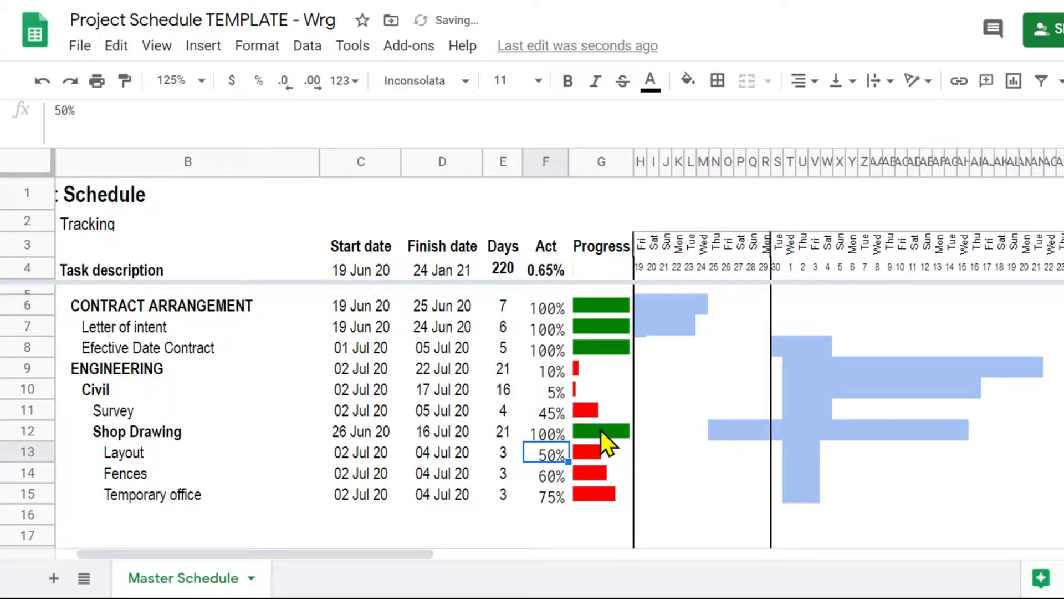
# Step: Inspect the Progress sparkline formulas of the ENGINEERING, Civil, Survey, Layout and Fences tasks
pyautogui.click(580, 364)
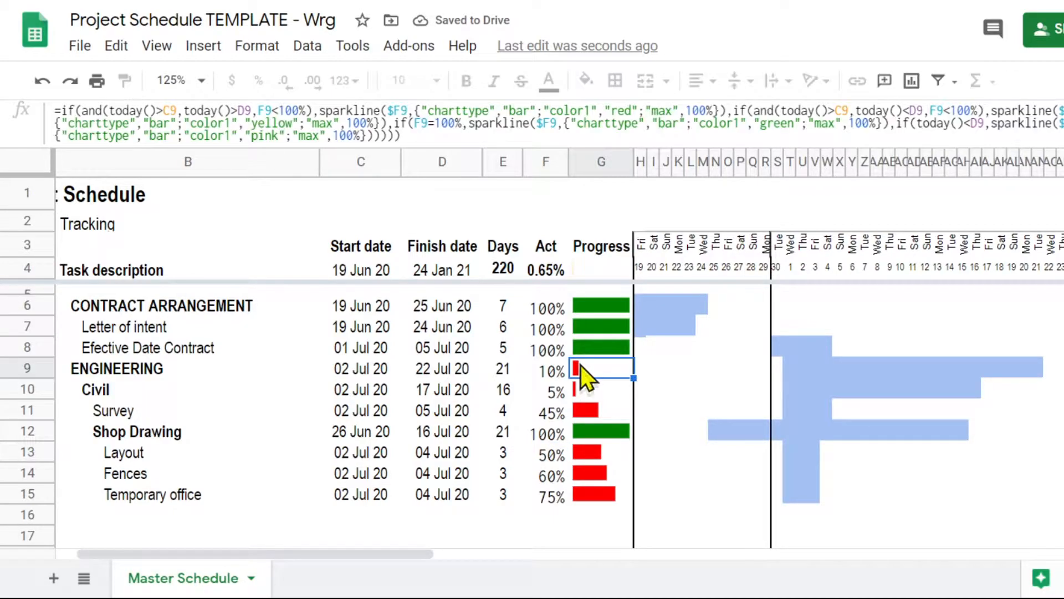
pyautogui.press('Down')
pyautogui.press('Down')
pyautogui.click(587, 452)
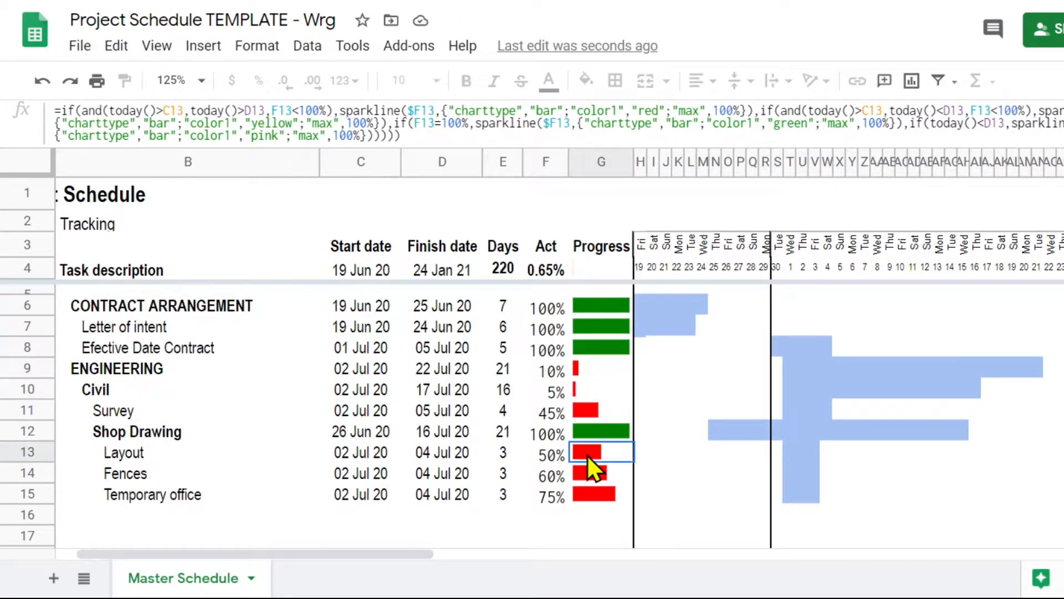
pyautogui.click(589, 477)
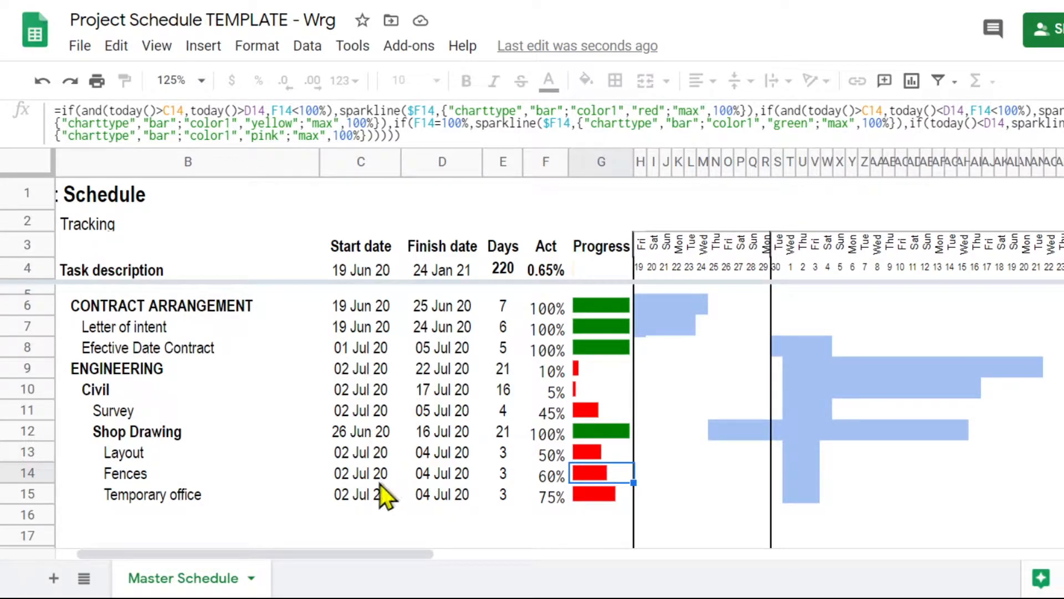
# Step: Set the start date of the Fences task to 7/25/2020
pyautogui.click(354, 480)
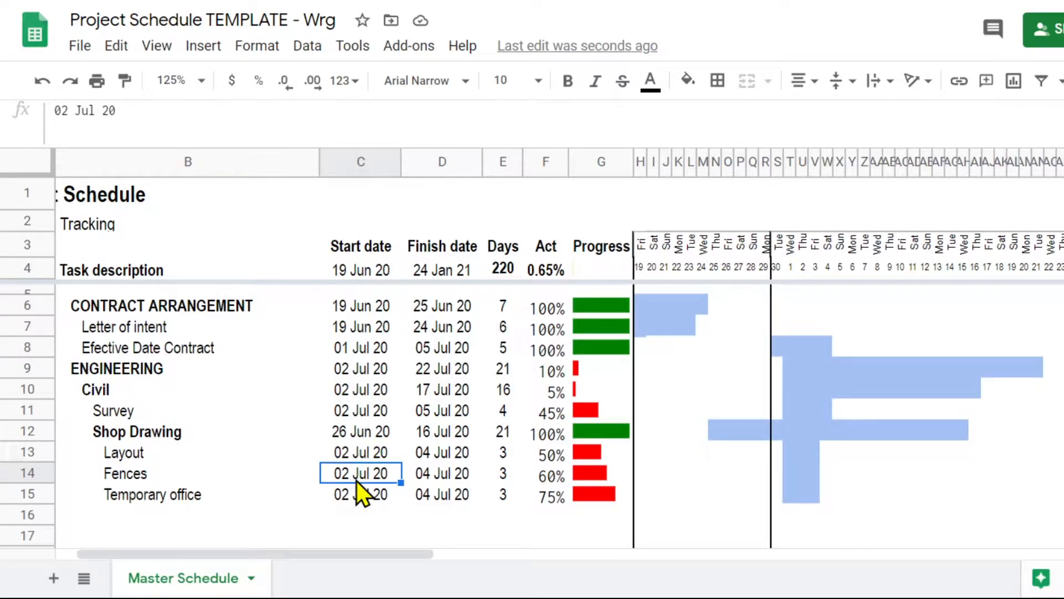
pyautogui.write('7/25')
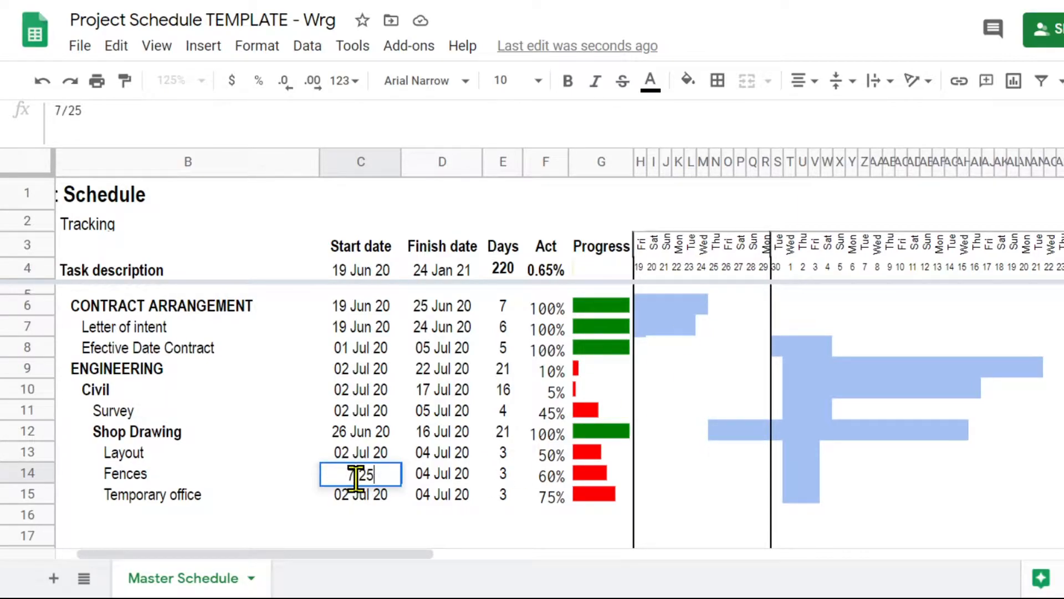
pyautogui.write('/2020')
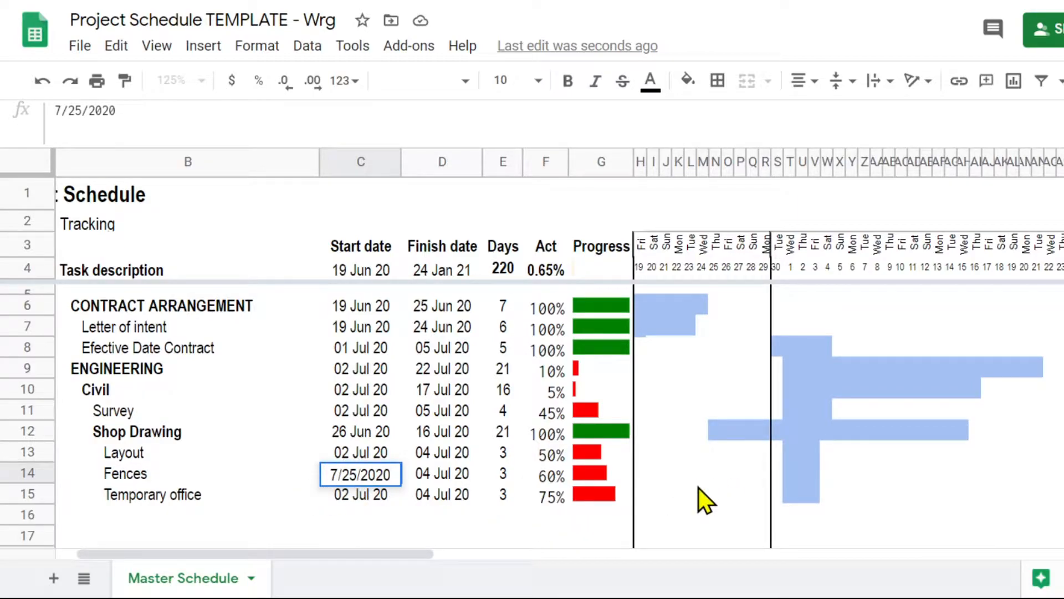
pyautogui.press('Return')
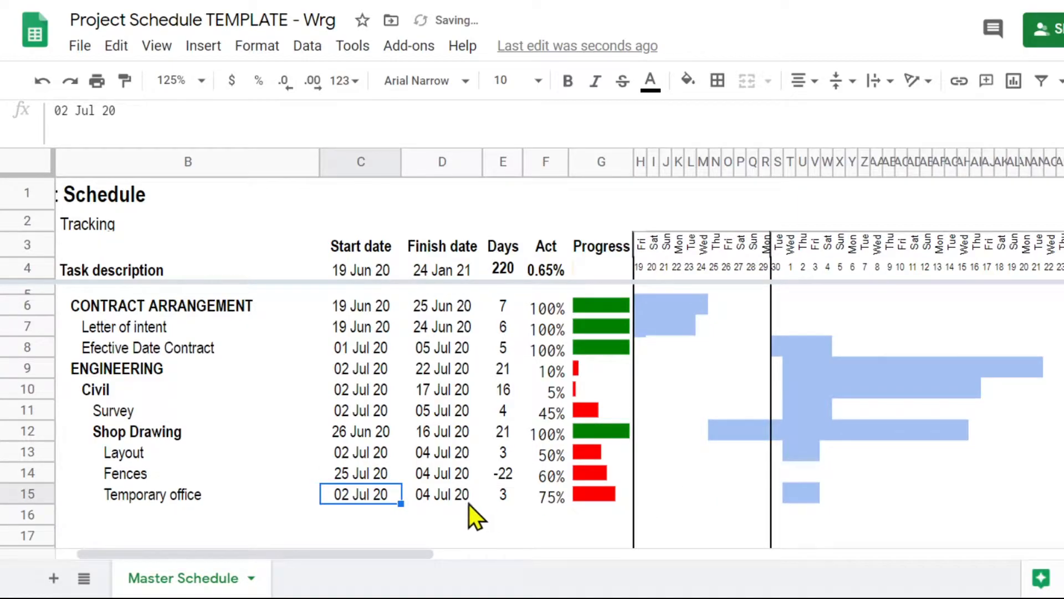
# Step: Set the start date of the Fences task to 6/25/2020
pyautogui.click(353, 477)
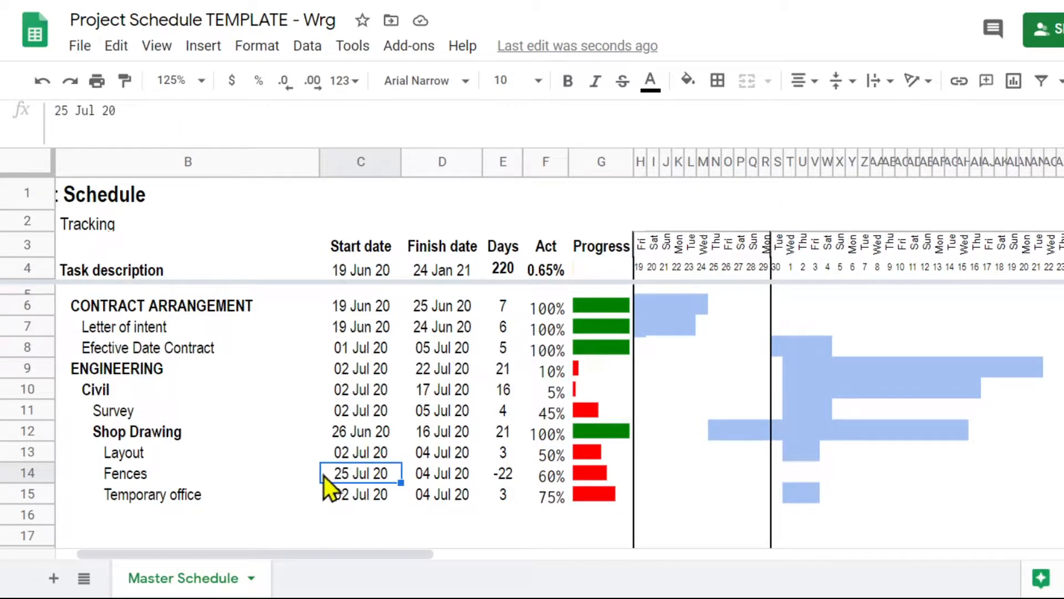
pyautogui.write('6')
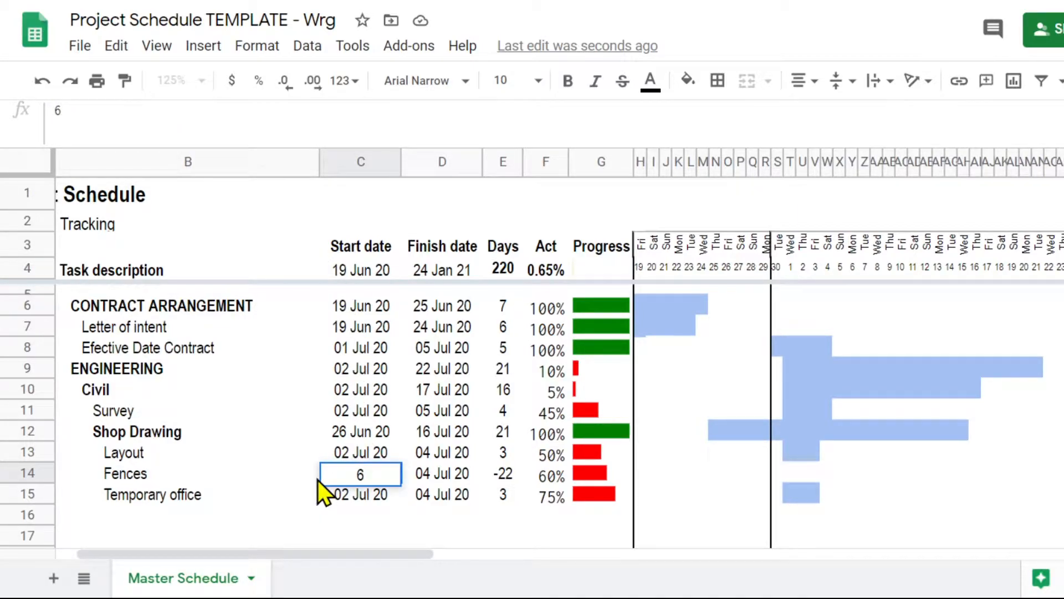
pyautogui.write('/25/2020')
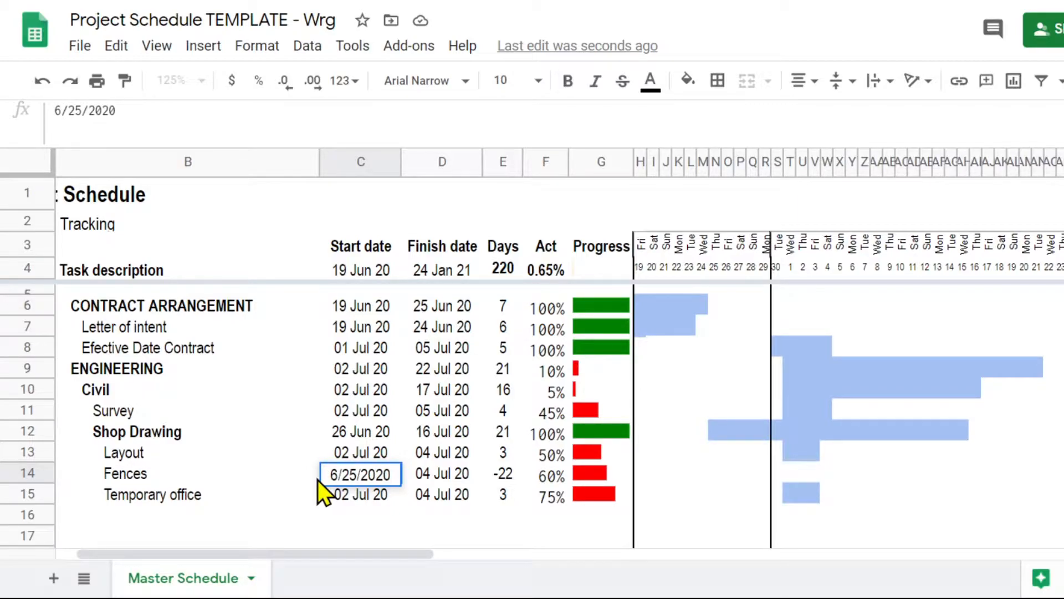
pyautogui.press('Return')
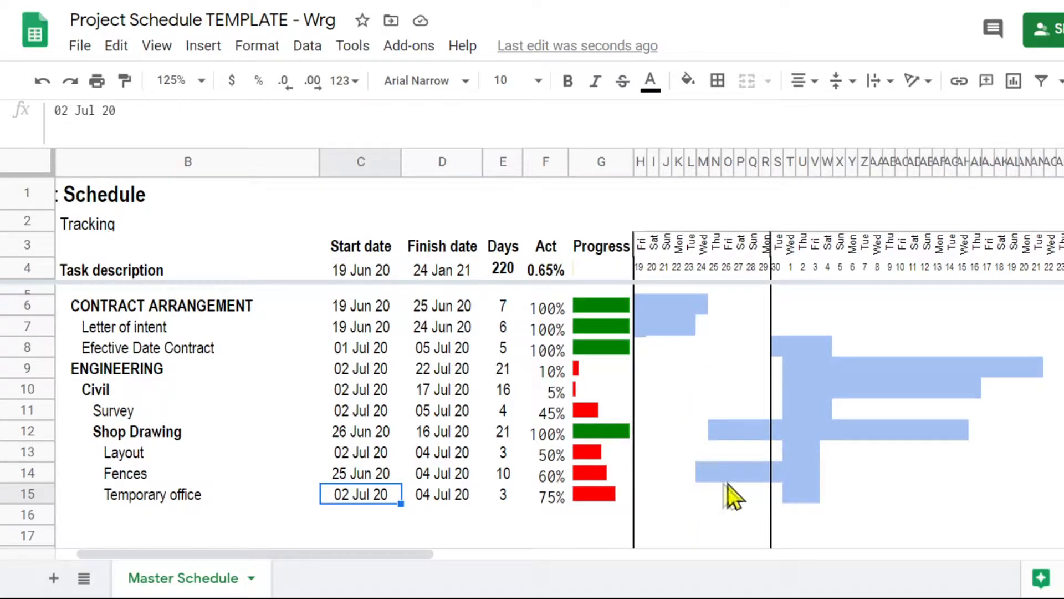
# Step: Set the finish date of the Fences task to 7/30/2020
pyautogui.click(352, 479)
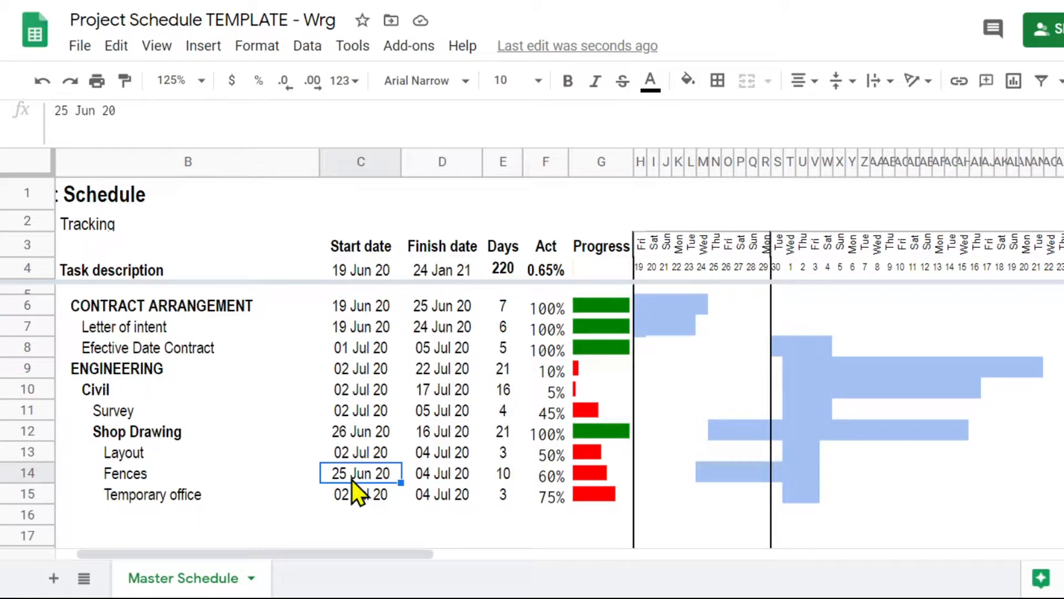
pyautogui.click(429, 475)
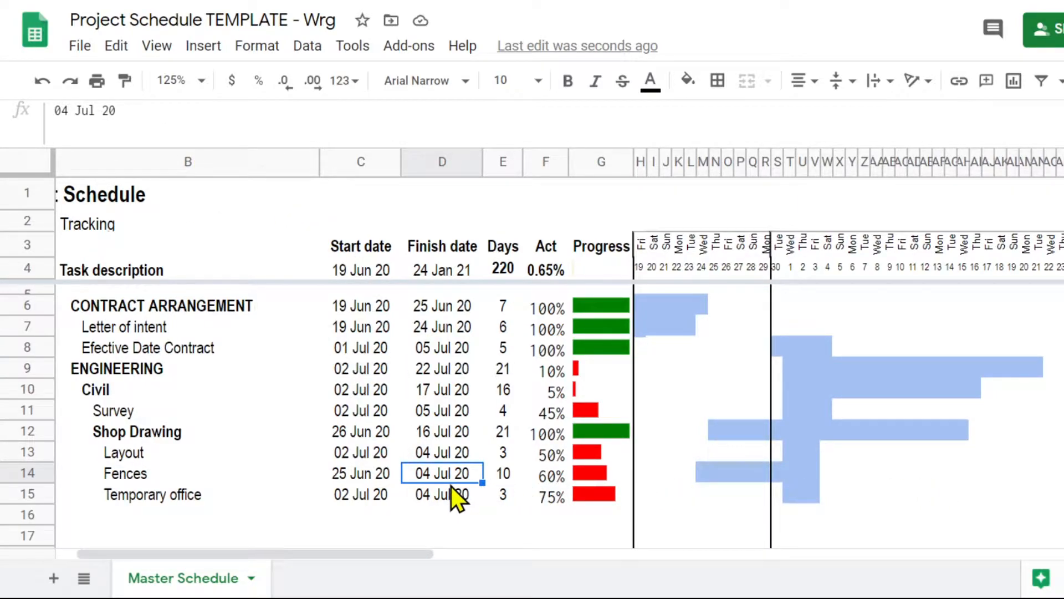
pyautogui.write('7/30/2020')
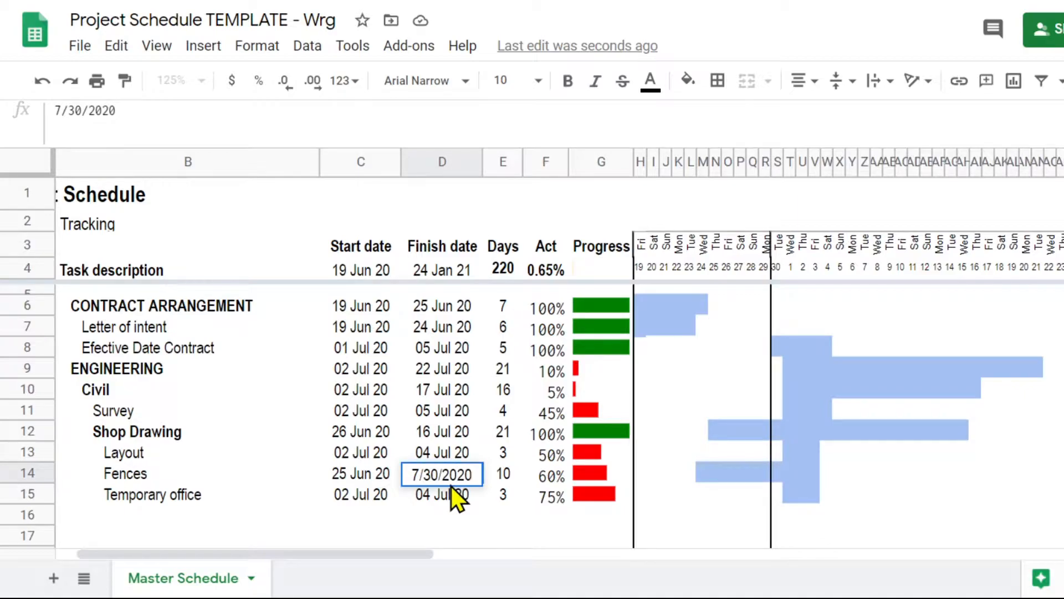
pyautogui.press('Return')
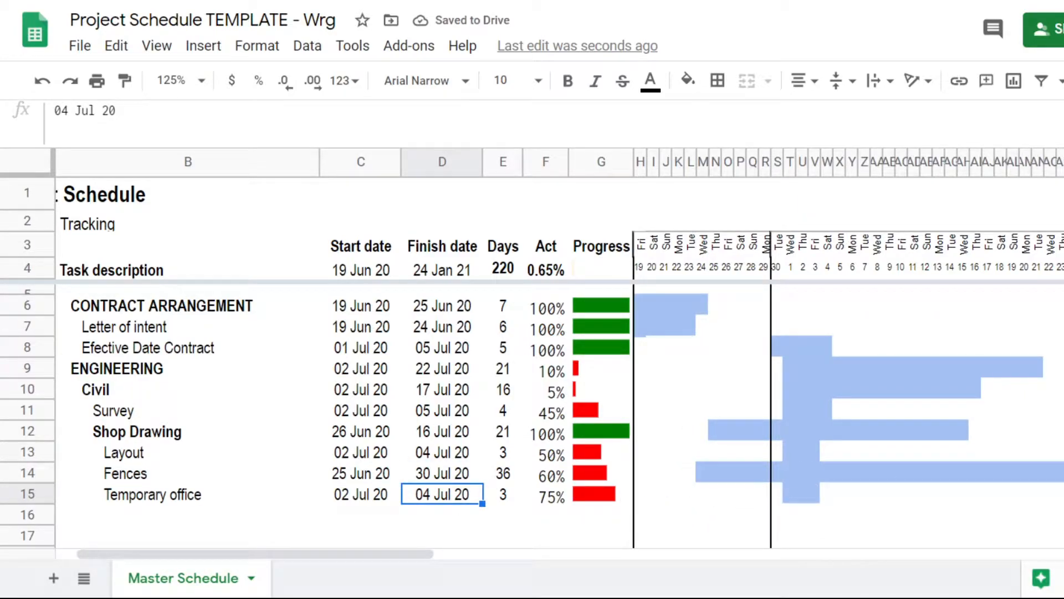
# Step: Inspect the Act percentages of the Temporary office and Fences tasks and the NETWORKDAYS.INTL formula behind the Fences duration
pyautogui.click(548, 502)
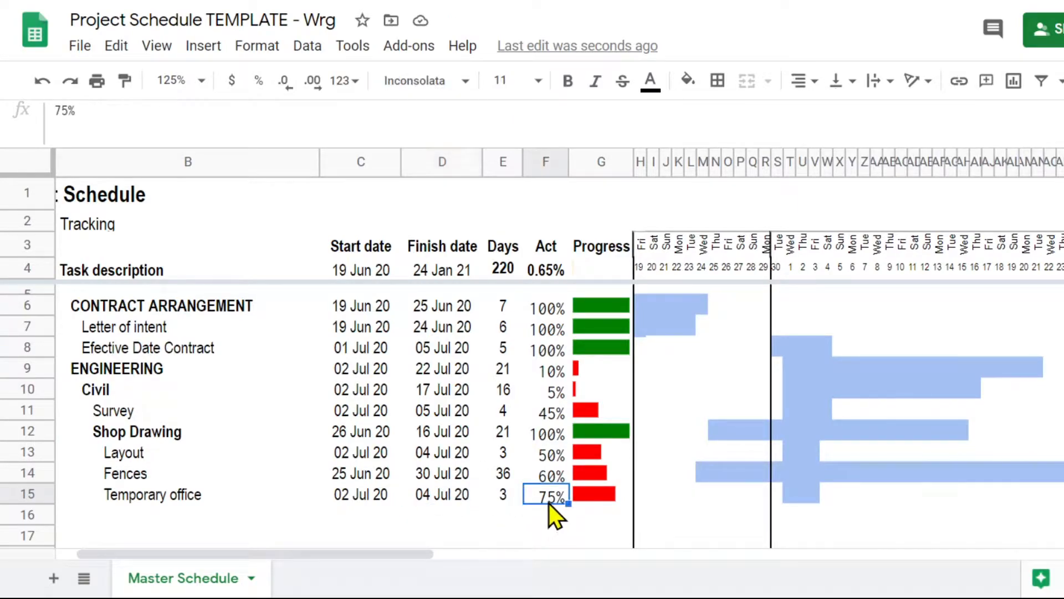
pyautogui.click(499, 476)
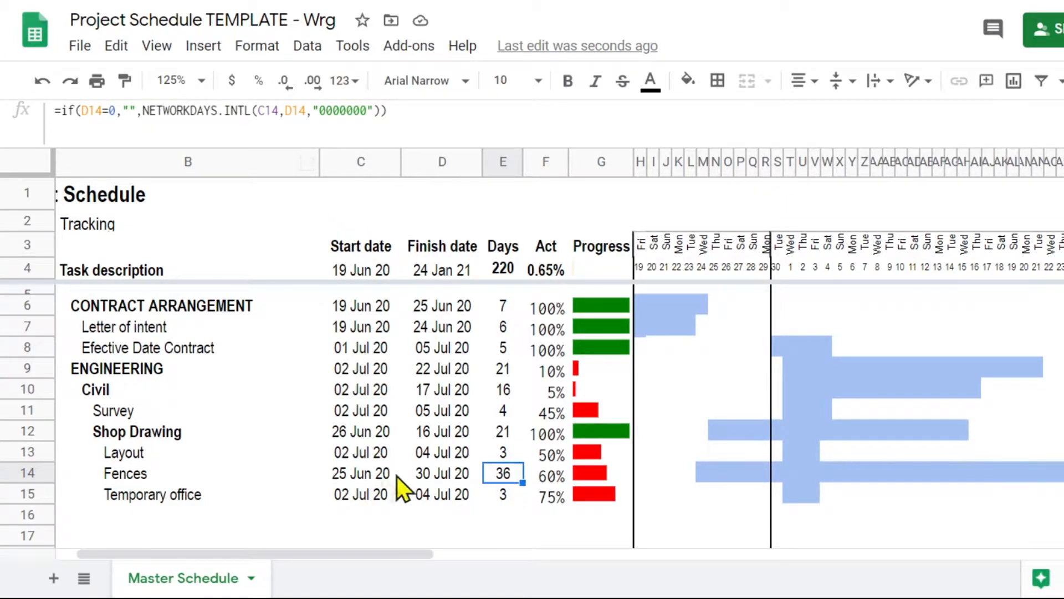
pyautogui.click(550, 477)
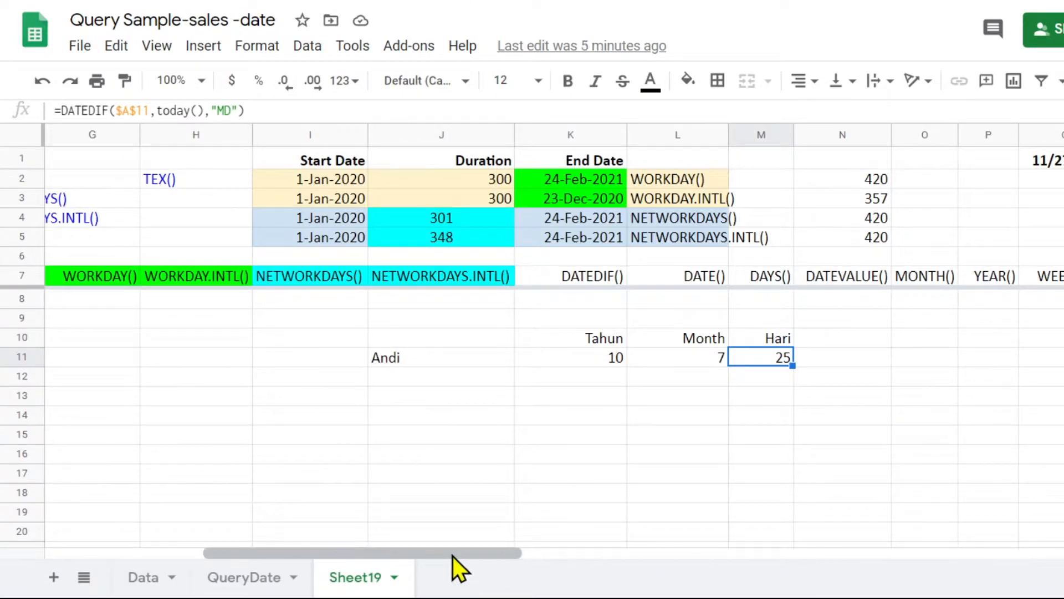
# Step: Review the remaining date function headings in row 7 of Sheet19, including DATEDIF() and DATE()
pyautogui.moveTo(451, 555); pyautogui.dragTo(491, 553)
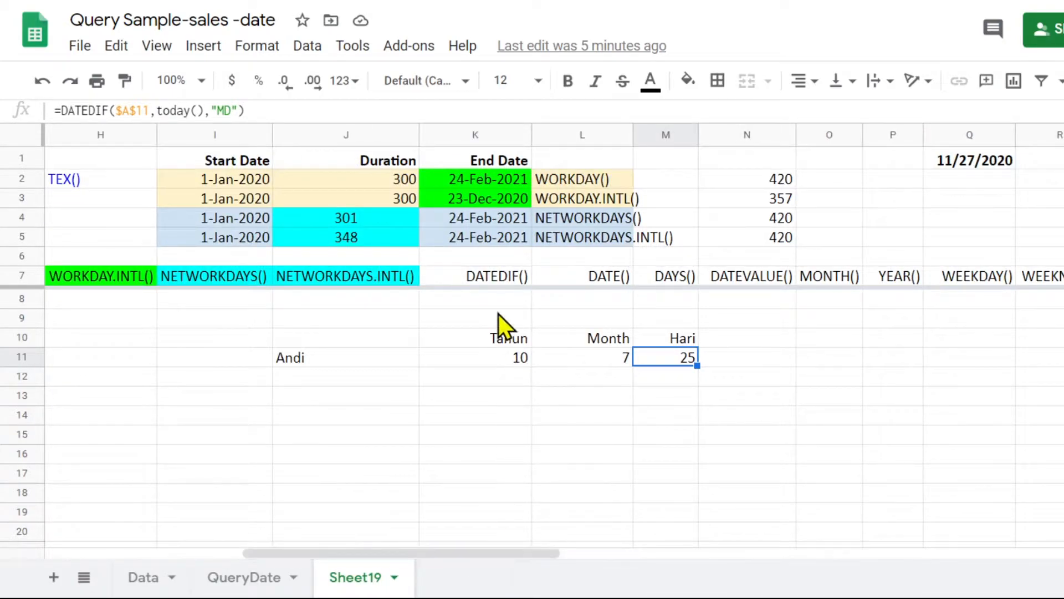
pyautogui.click(487, 277)
pyautogui.click(601, 277)
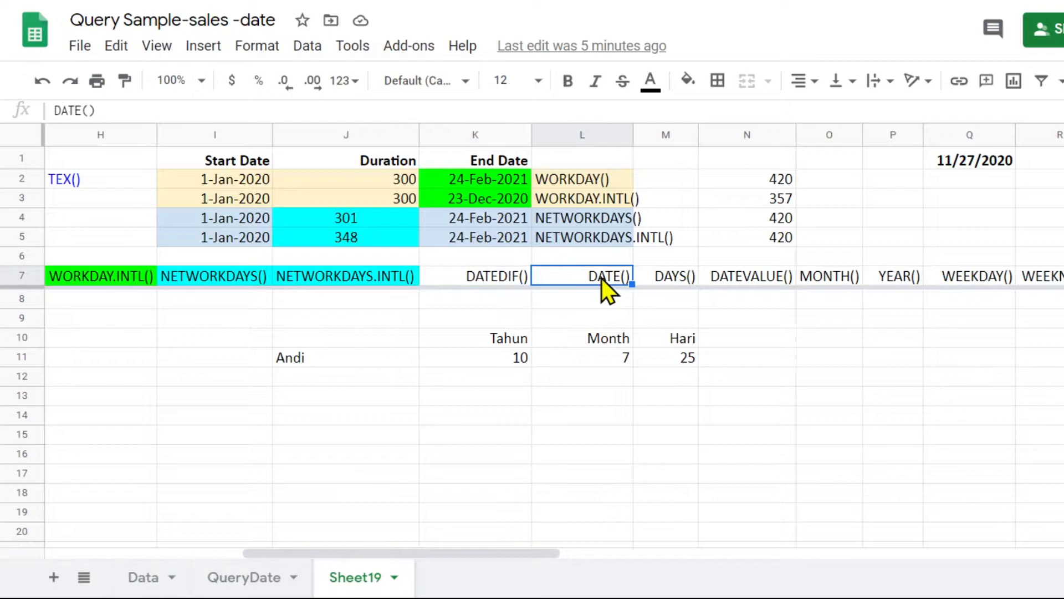
pyautogui.moveTo(491, 554); pyautogui.dragTo(551, 547)
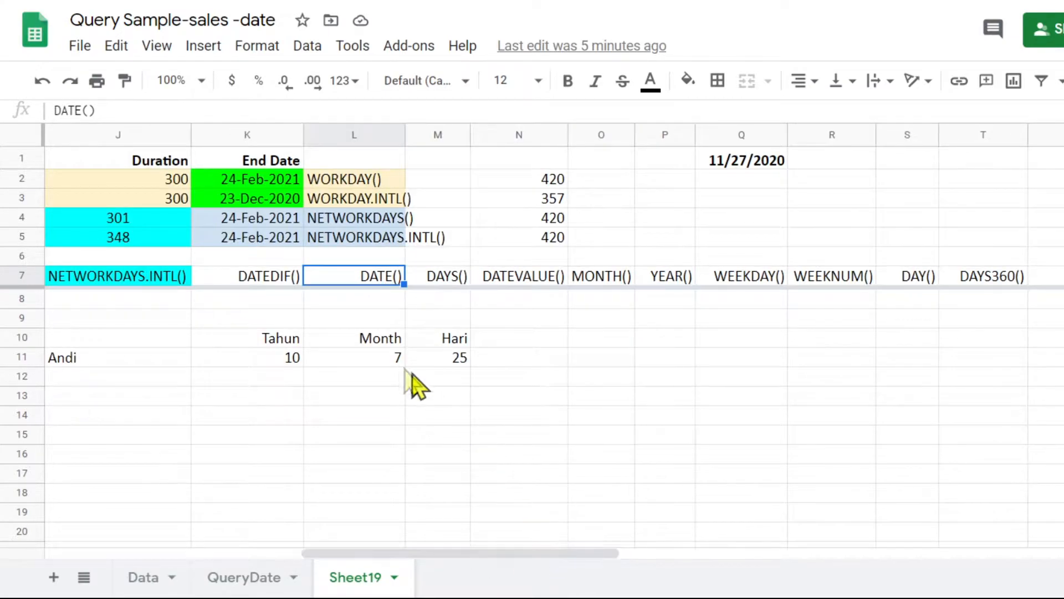
# Step: Clear the range K9:N11, including the Tahun, Month and Hari headings and their values
pyautogui.moveTo(245, 314); pyautogui.dragTo(492, 366)
pyautogui.press('Delete')
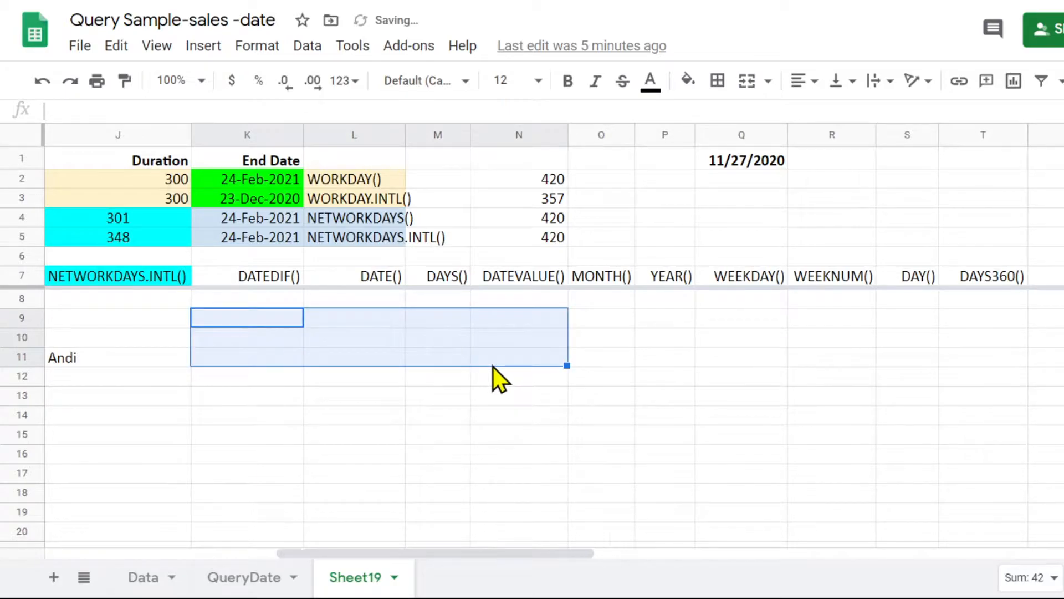
pyautogui.click(436, 380)
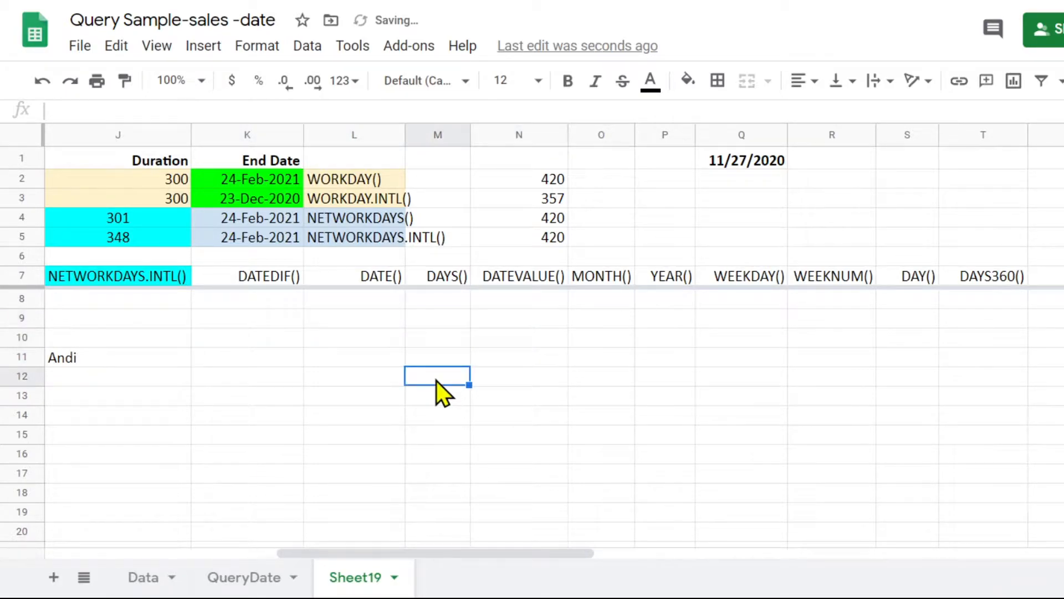
# Step: Enter =DAYS(K5,I5) in cell M8 under the DAYS() heading and dismiss the suggested autofill
pyautogui.click(380, 277)
pyautogui.click(451, 278)
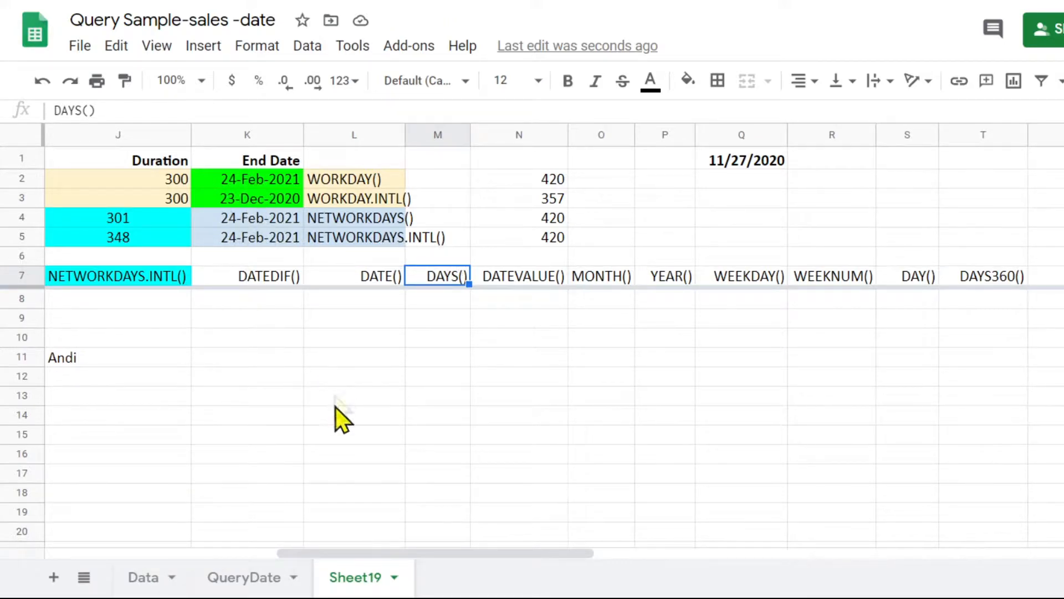
pyautogui.moveTo(468, 554); pyautogui.dragTo(417, 554)
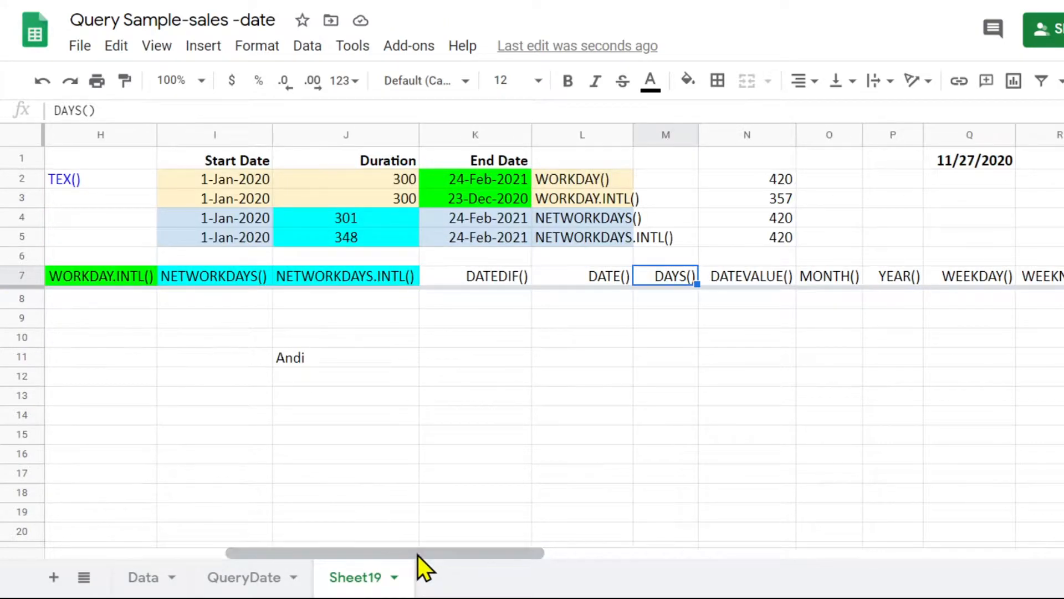
pyautogui.click(667, 301)
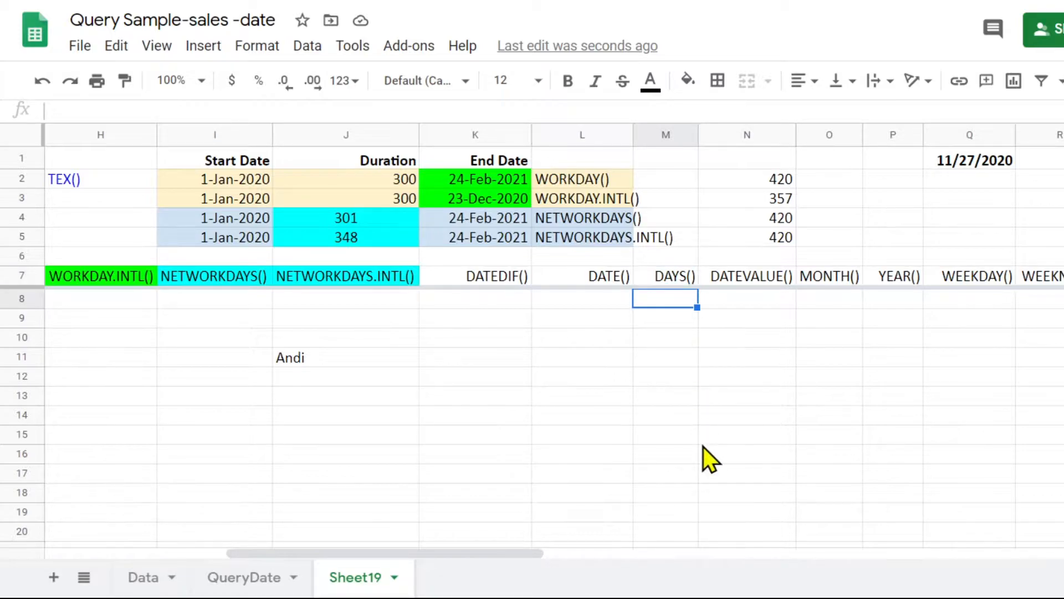
pyautogui.write('=day')
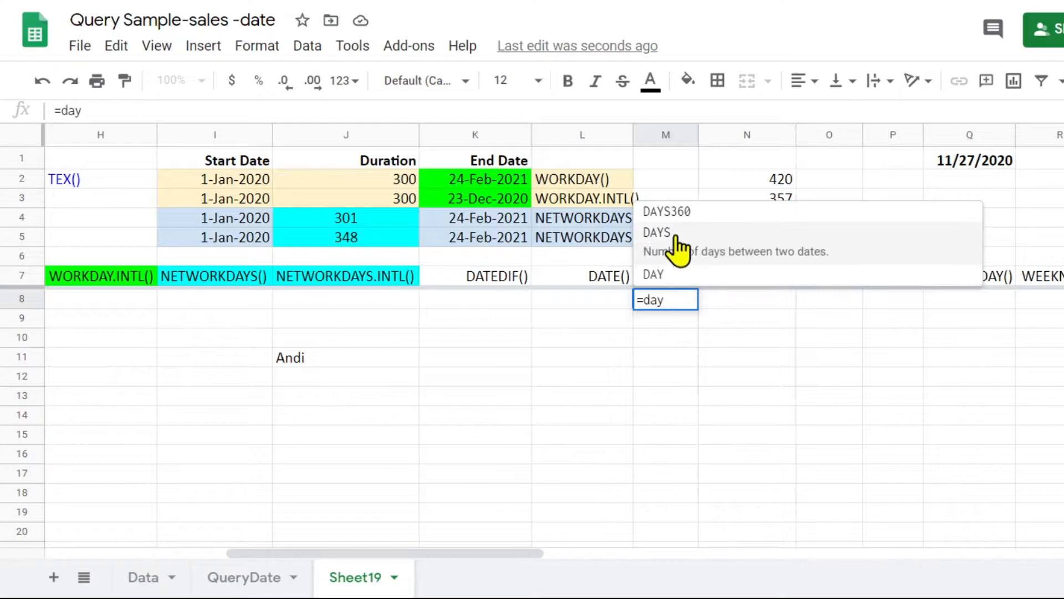
pyautogui.click(674, 232)
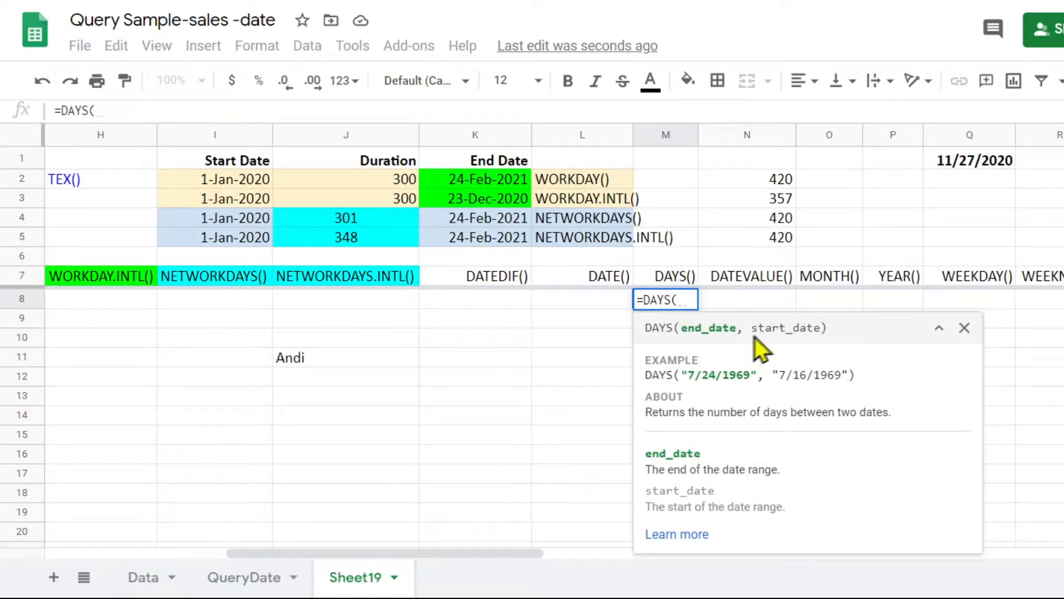
pyautogui.click(484, 237)
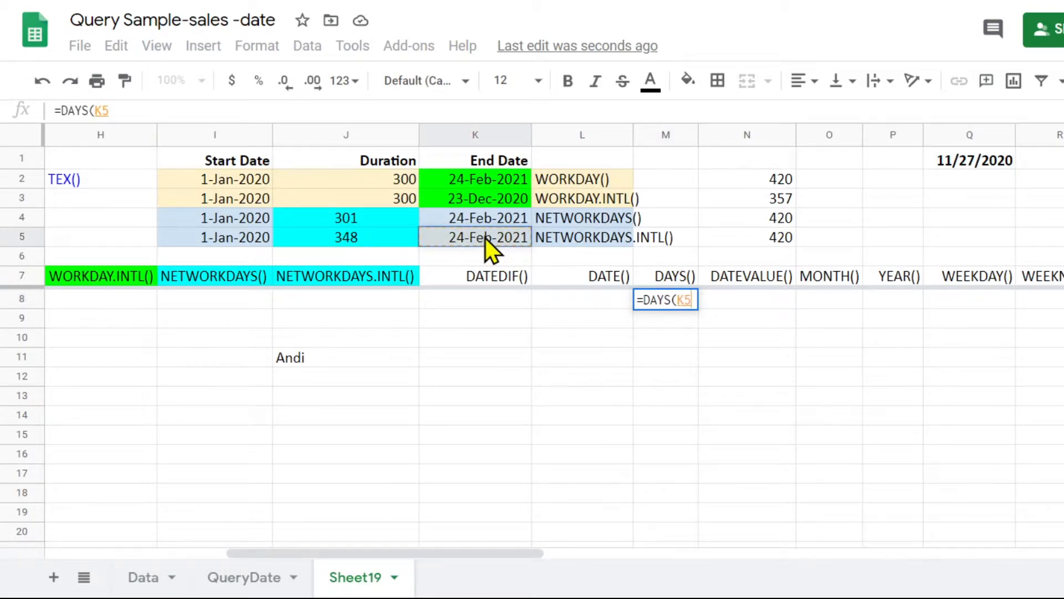
pyautogui.write(',')
pyautogui.click(236, 238)
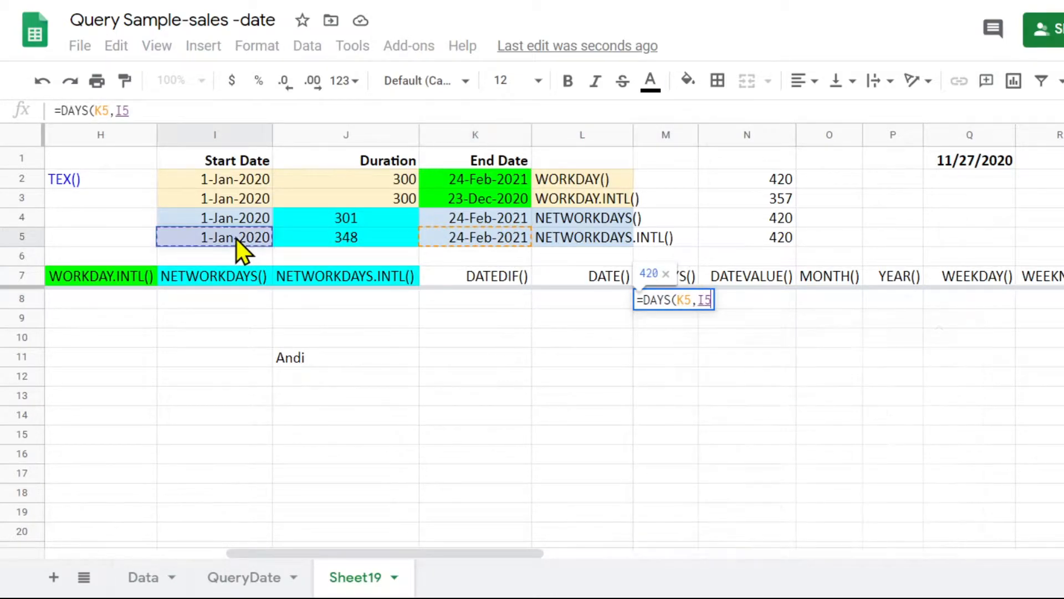
pyautogui.press('Return')
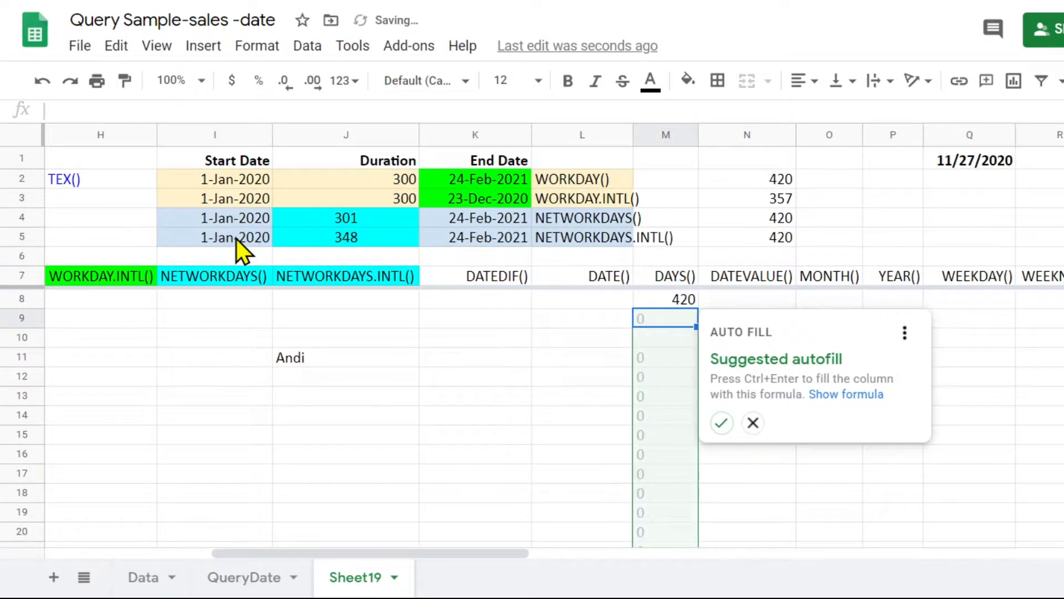
pyautogui.click(753, 423)
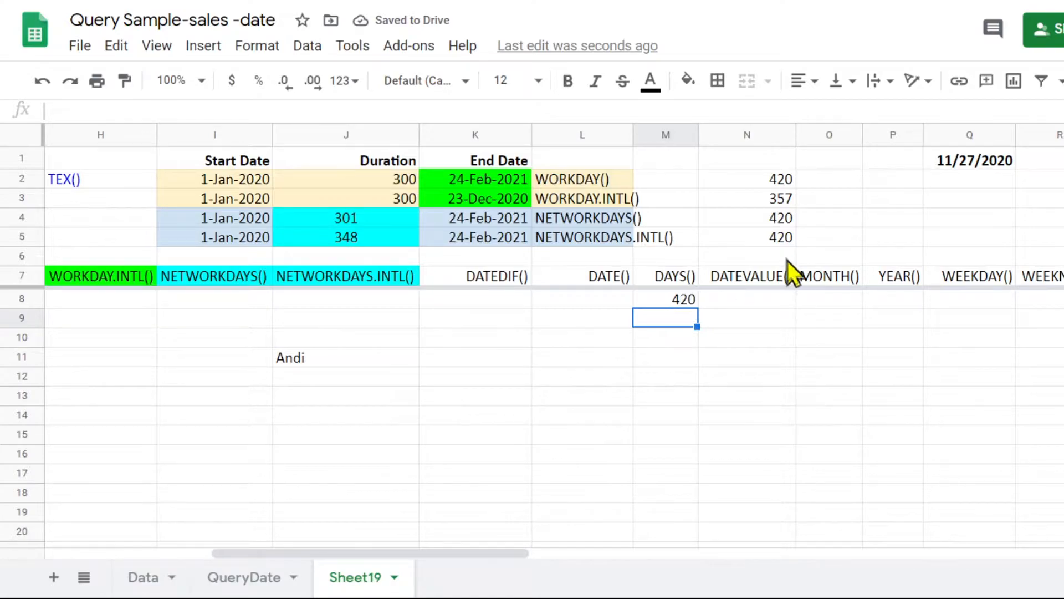
# Step: Compare the DAYS formula in M8 with the subtraction in N5 and the NETWORKDAYS.INTL formula in J5, checking the row 5 dates
pyautogui.click(782, 245)
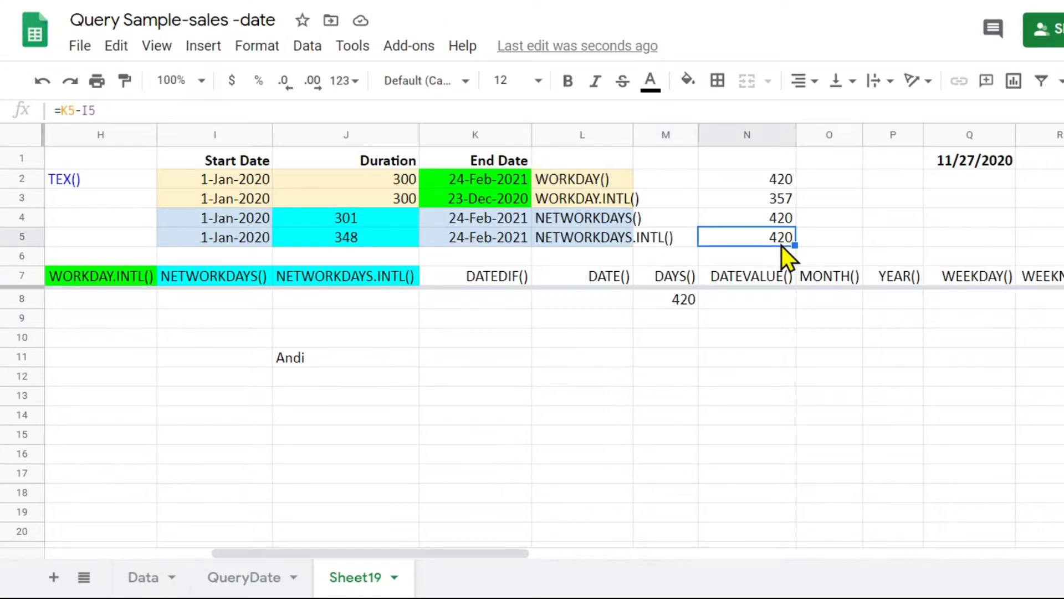
pyautogui.click(681, 300)
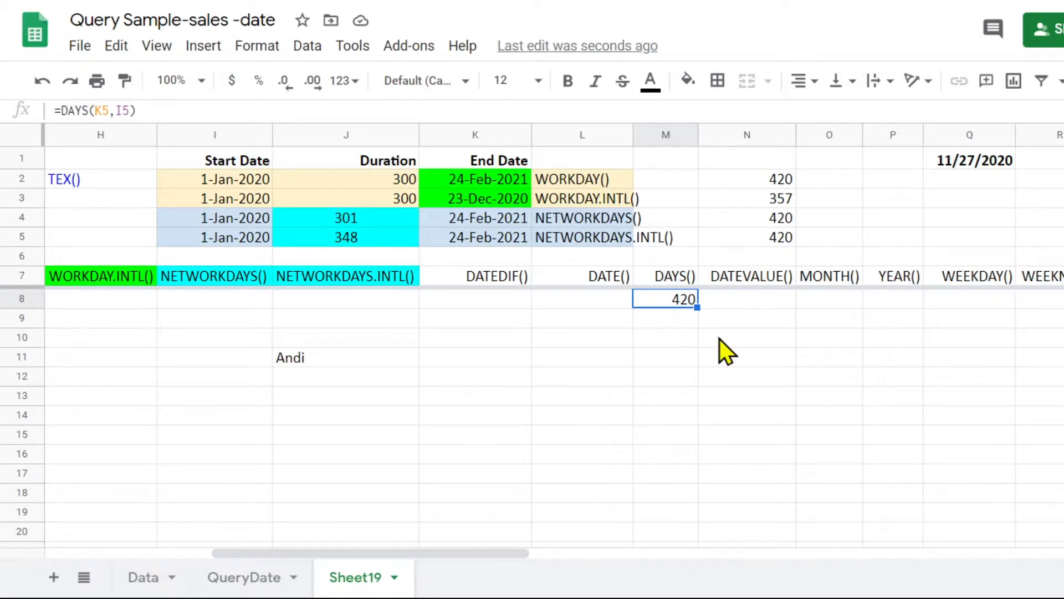
pyautogui.click(475, 241)
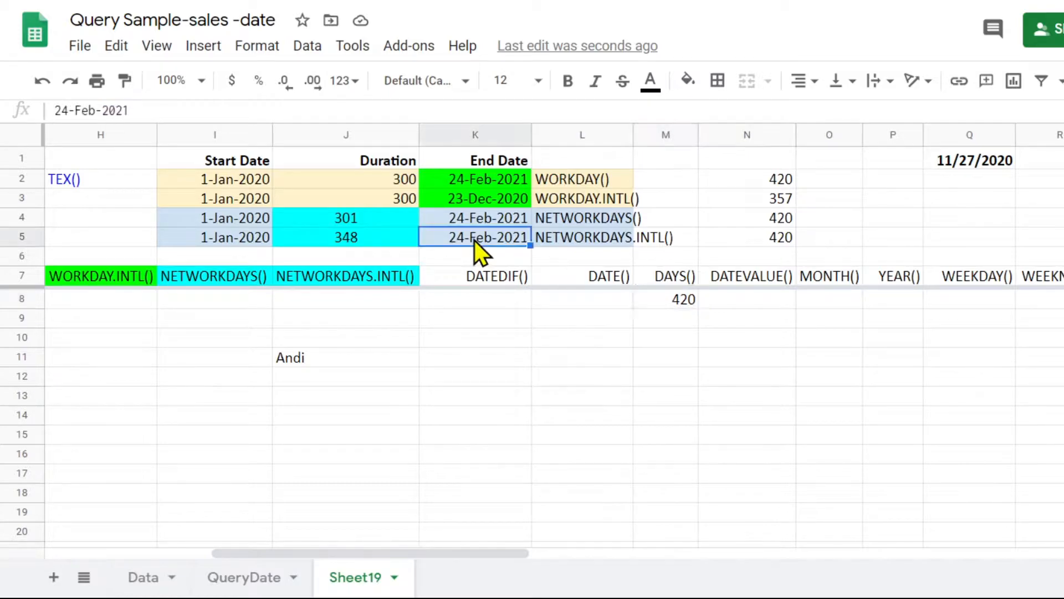
pyautogui.click(231, 242)
pyautogui.click(773, 239)
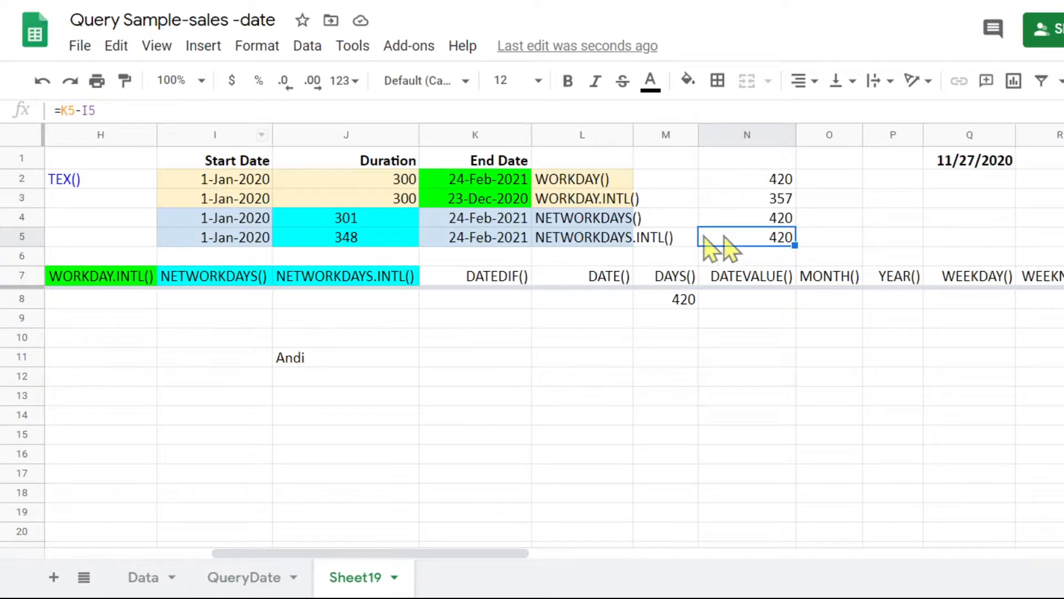
pyautogui.click(684, 301)
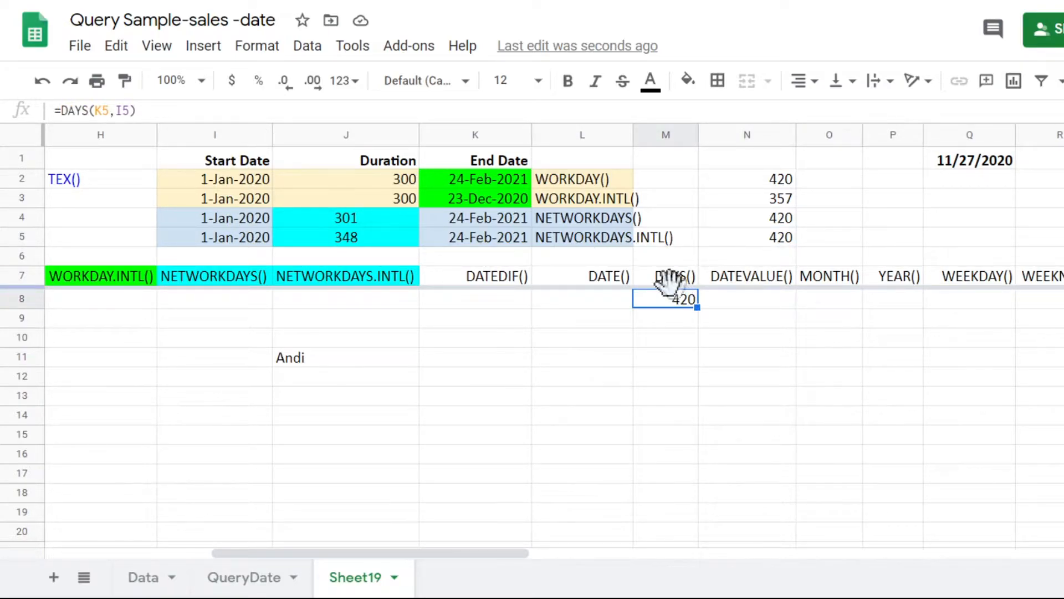
pyautogui.click(468, 238)
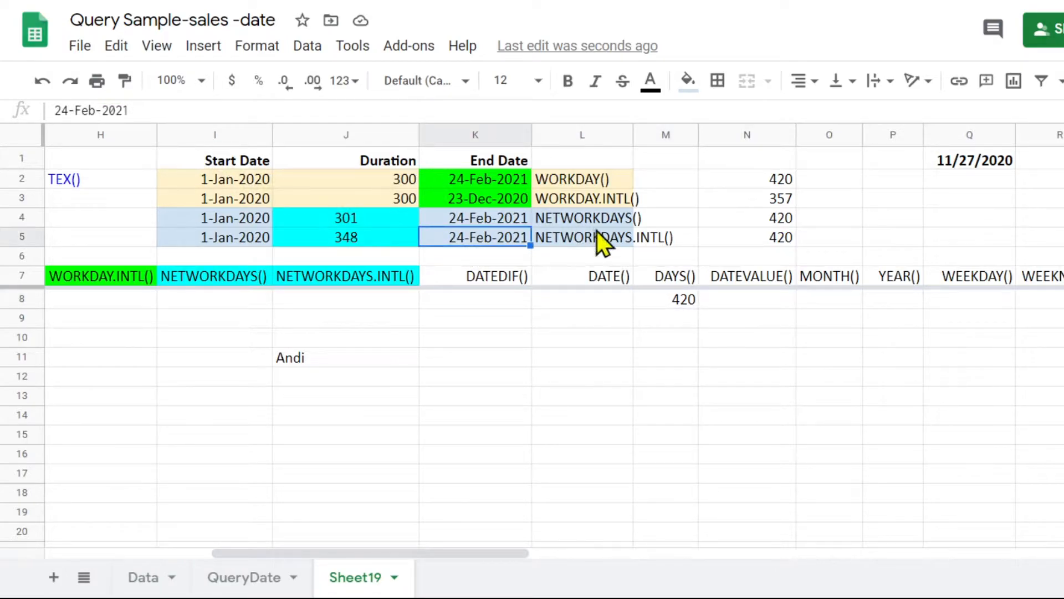
pyautogui.click(383, 238)
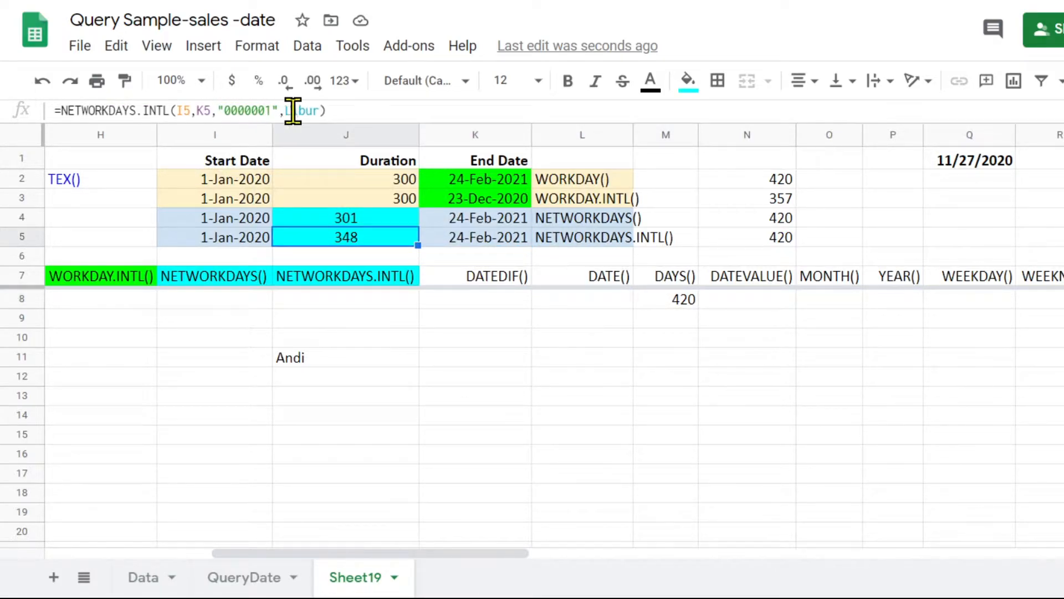
pyautogui.click(677, 303)
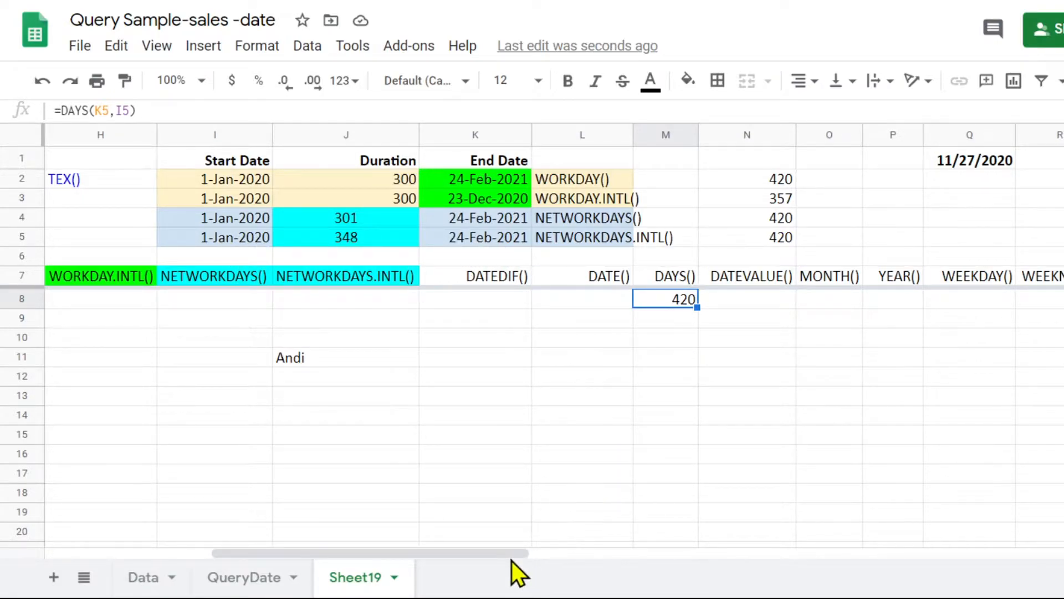
# Step: Enter =DATE(2020,11,25) in cell L8 under the DATE() heading and review the resulting cell
pyautogui.click(574, 298)
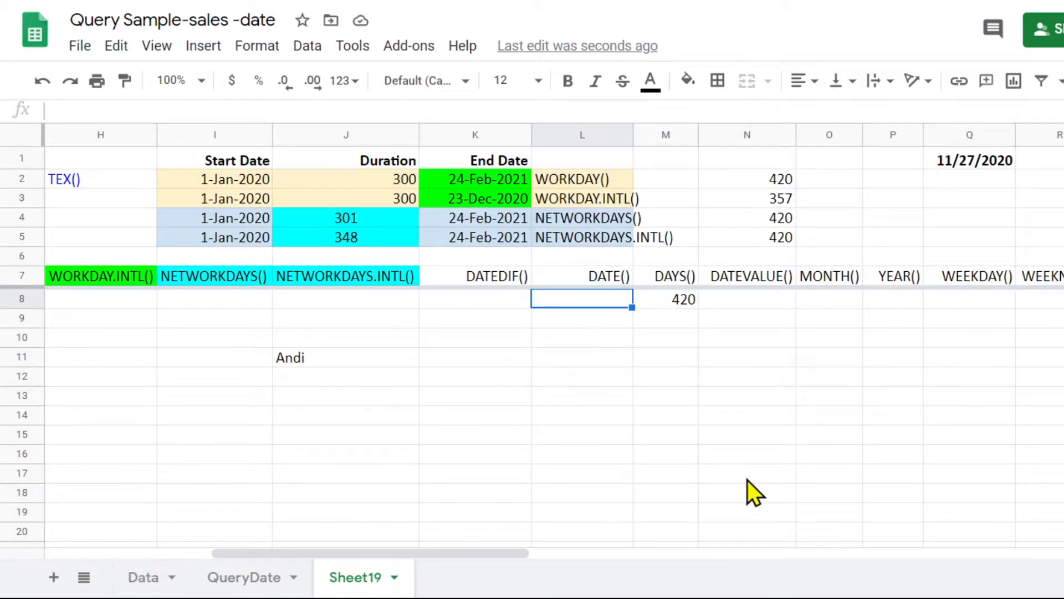
pyautogui.write('=date')
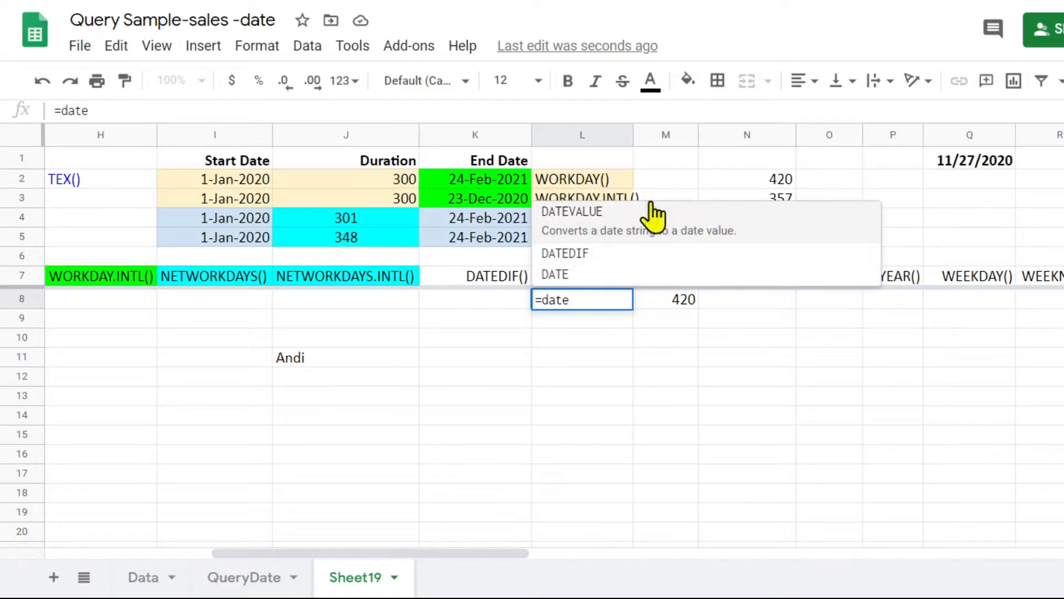
pyautogui.click(565, 254)
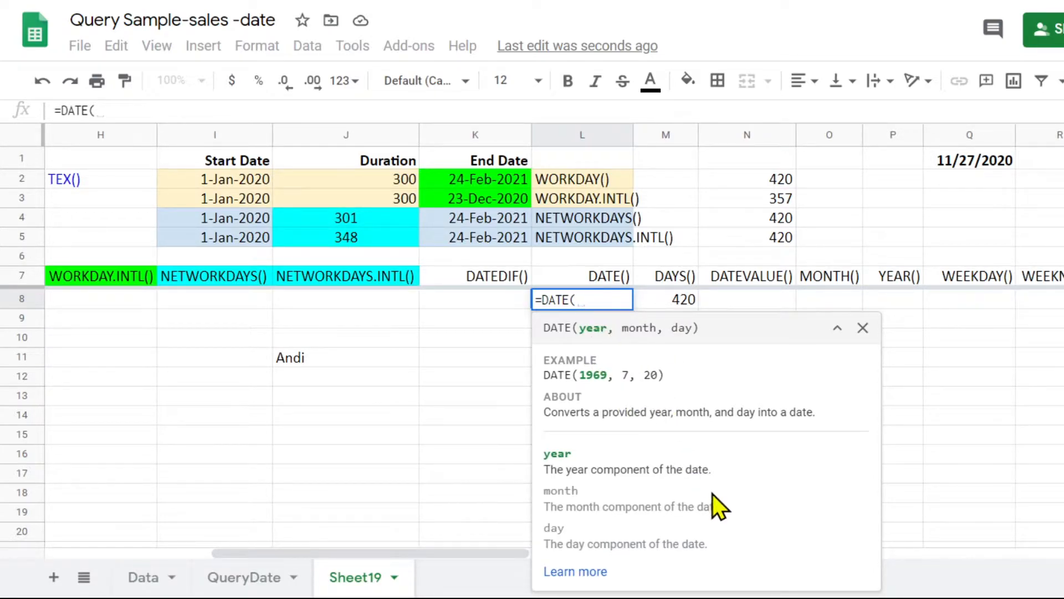
pyautogui.write('2000')
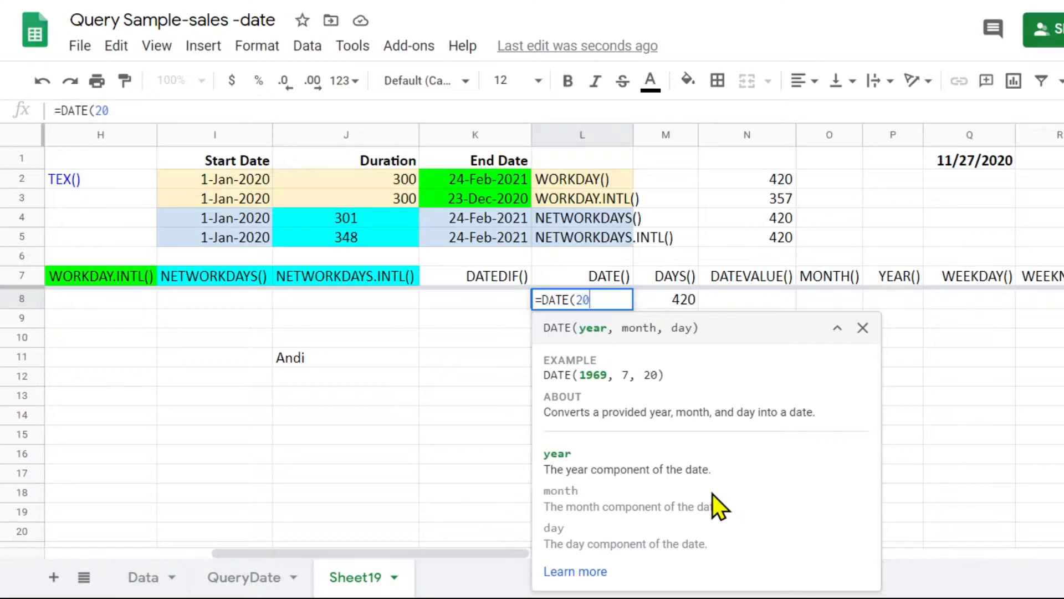
pyautogui.press('BackSpace')
pyautogui.press('BackSpace')
pyautogui.write('20')
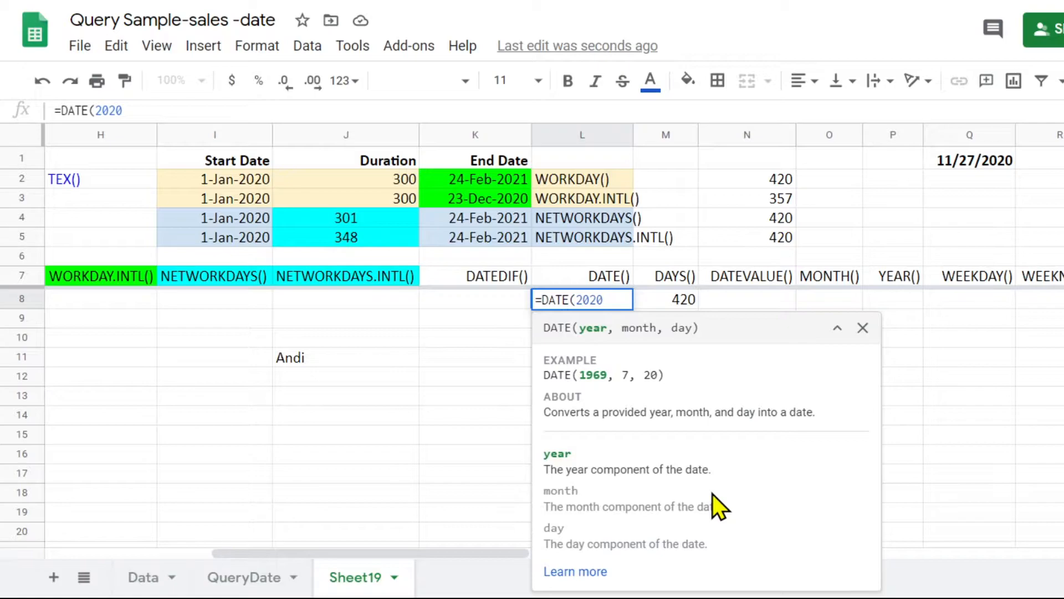
pyautogui.write(',')
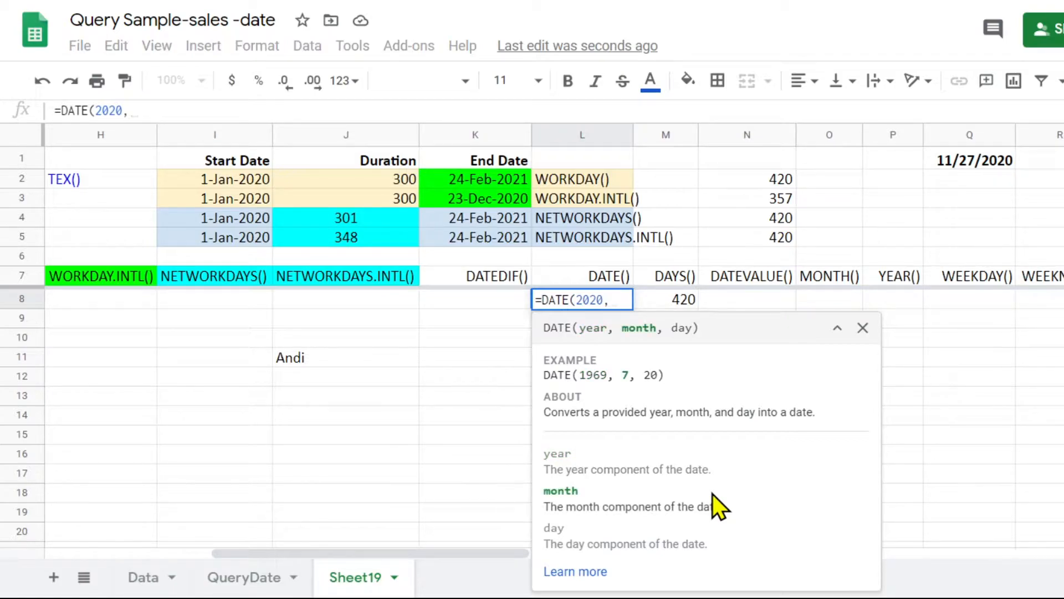
pyautogui.write('11,')
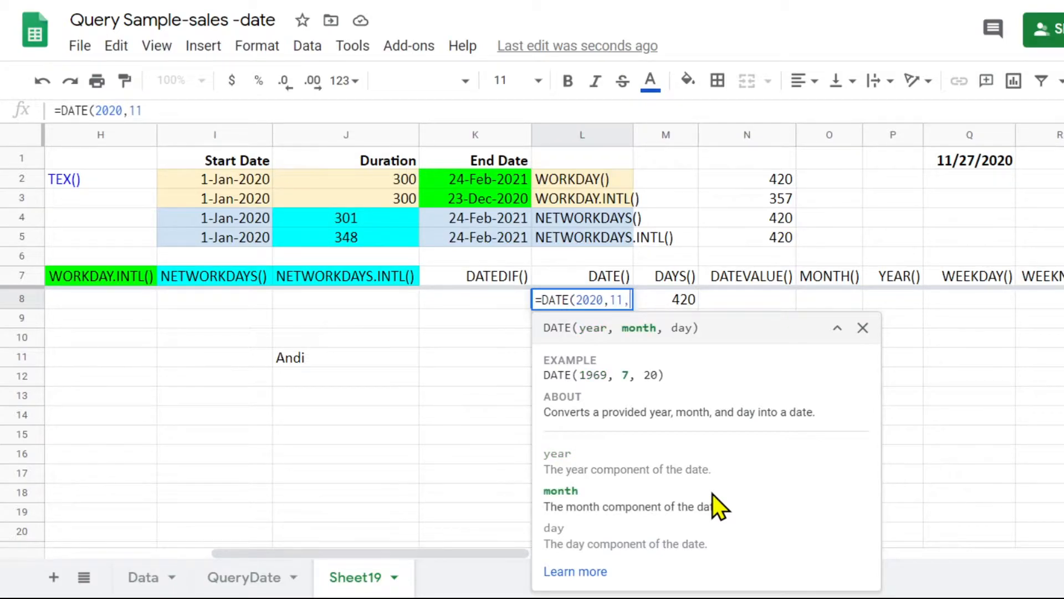
pyautogui.write('2')
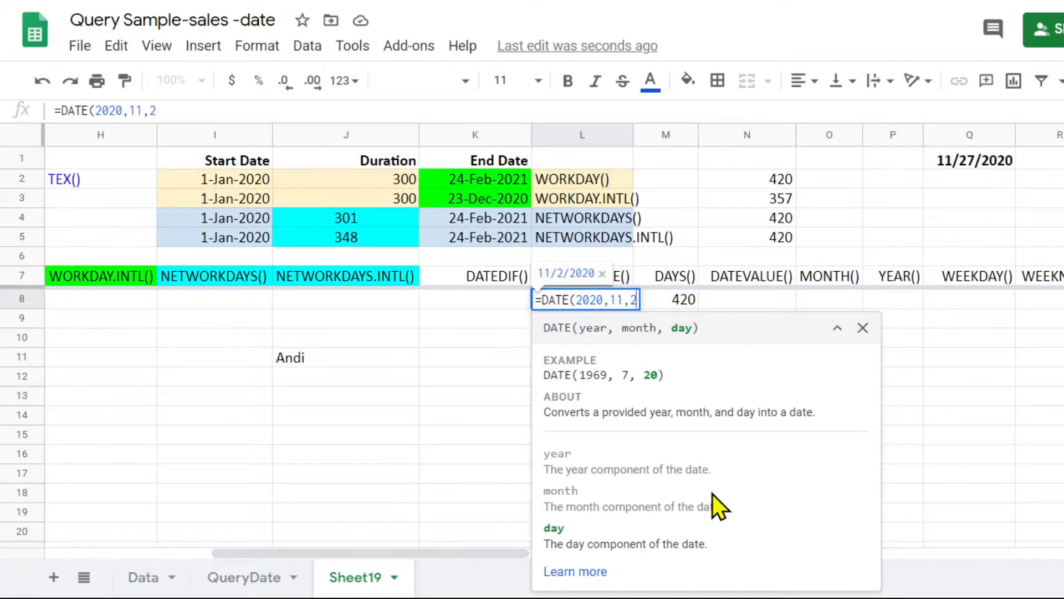
pyautogui.write('5)')
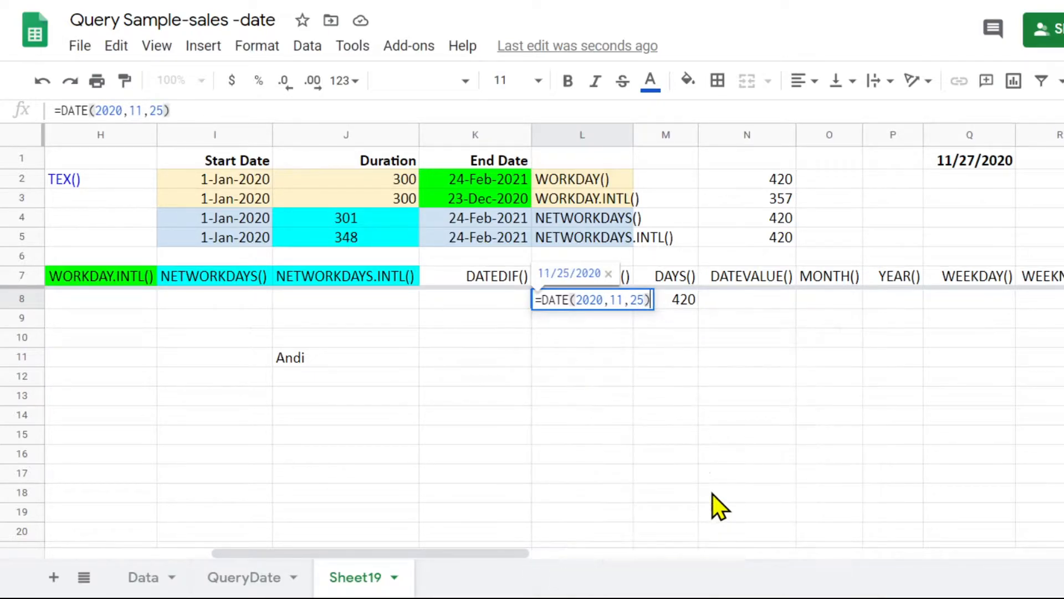
pyautogui.press('Return')
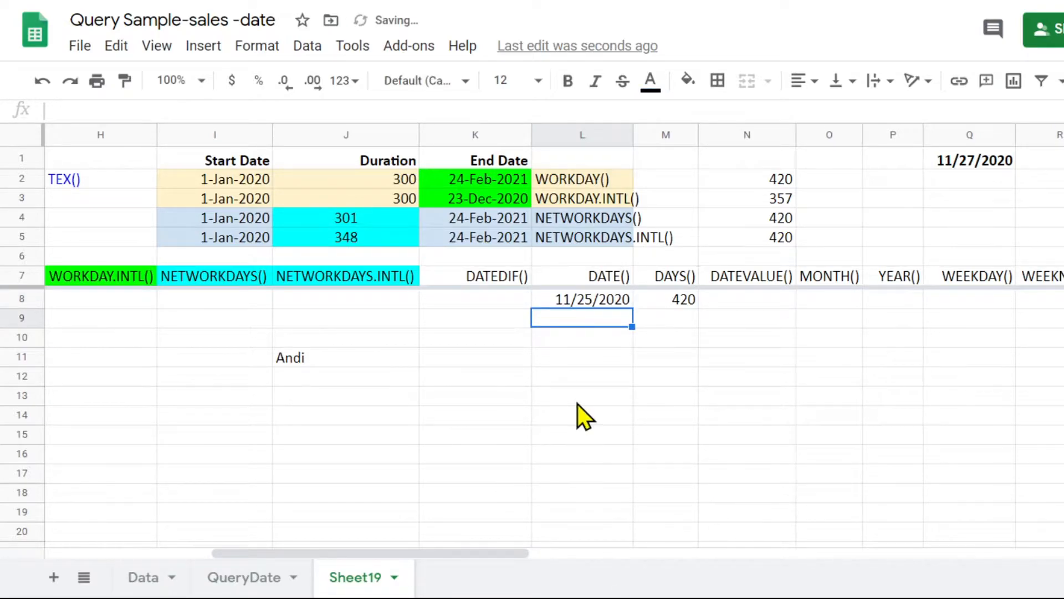
pyautogui.click(571, 299)
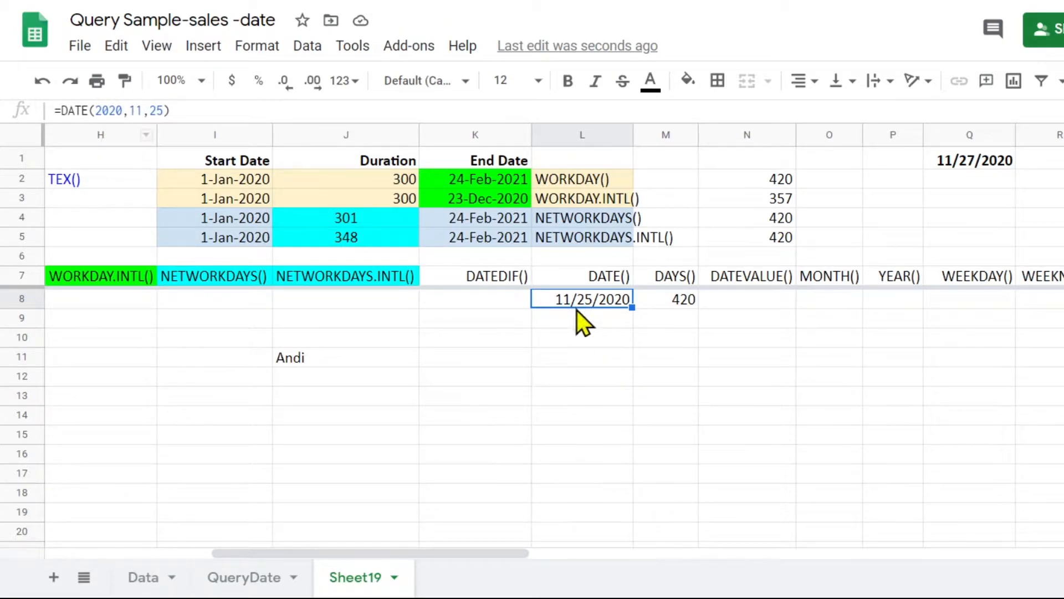
# Step: Enter the date components 2000, 11 and 25 in cells K12, L12 and M12
pyautogui.click(502, 380)
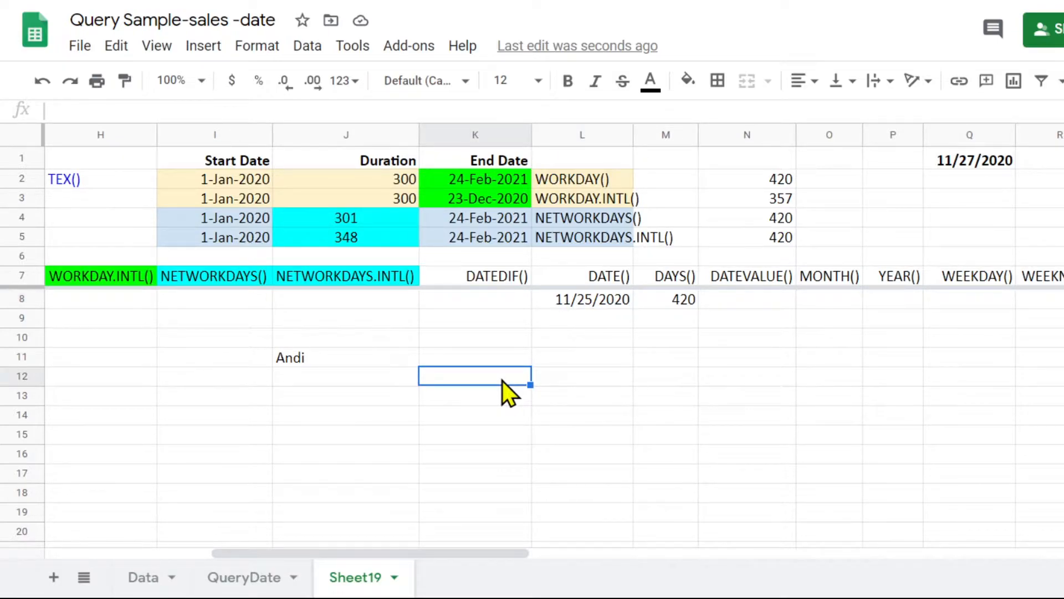
pyautogui.write('2000')
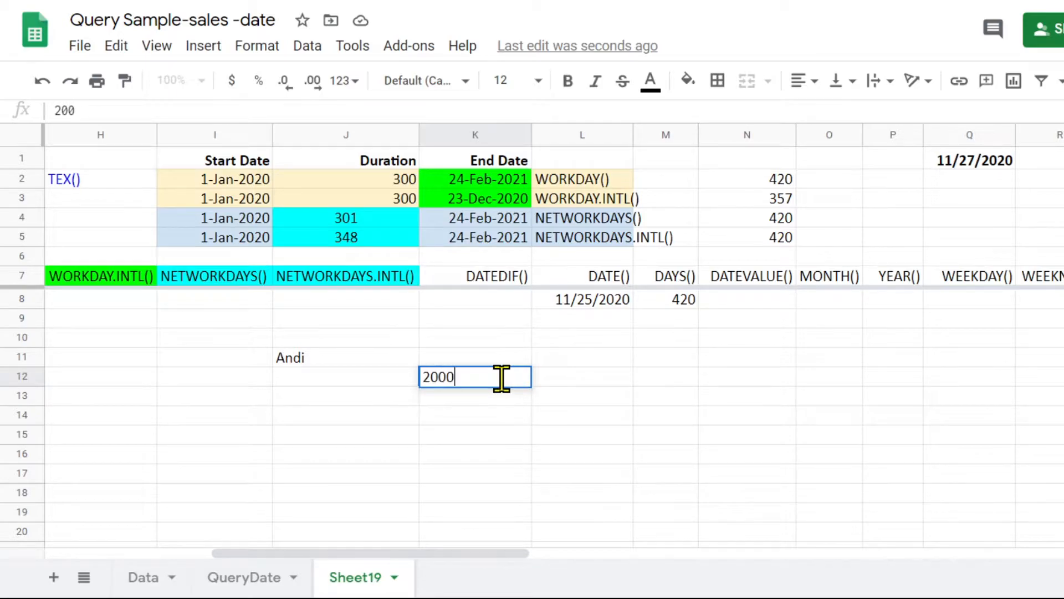
pyautogui.press('Tab')
pyautogui.write('11')
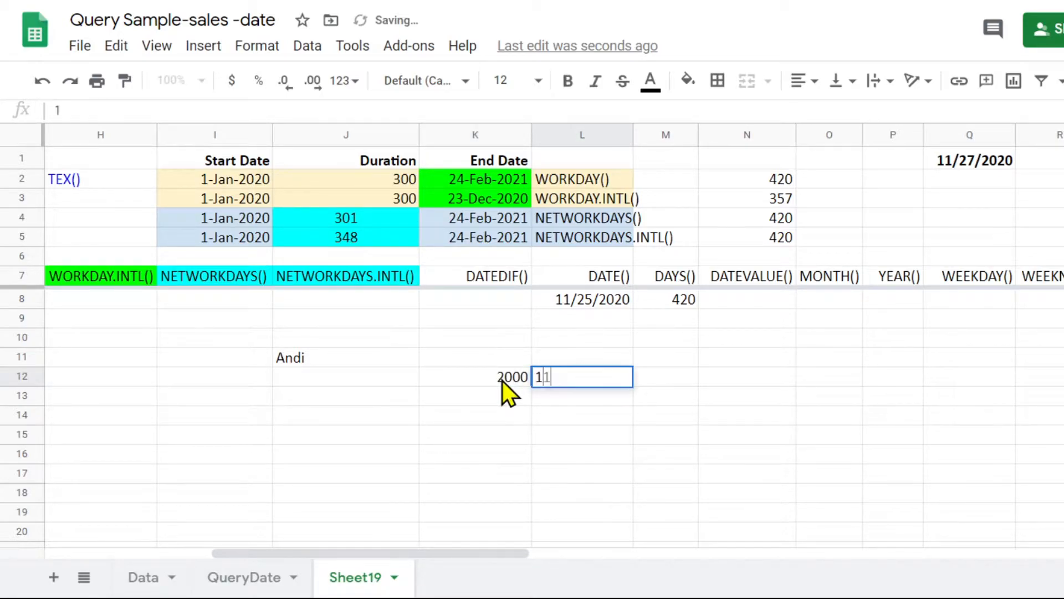
pyautogui.press('Tab')
pyautogui.write('25')
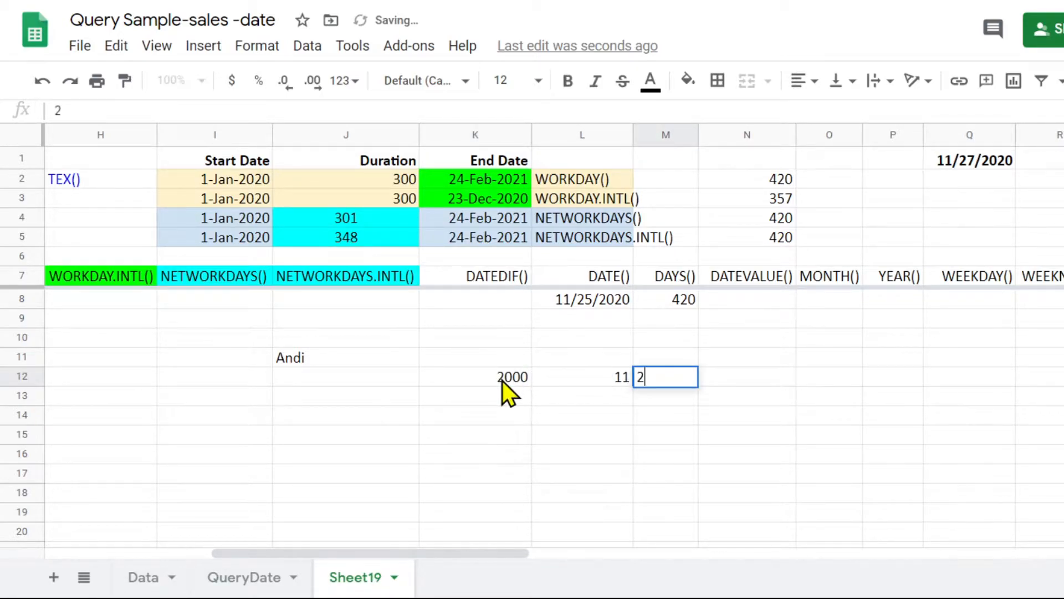
pyautogui.press('Return')
# Step: Enter =DATE(K12,L12,M12) in cell L9 to build a date from the separate year, month and day cells
pyautogui.press('Up')
pyautogui.press('Up')
pyautogui.press('Up')
pyautogui.press('Up')
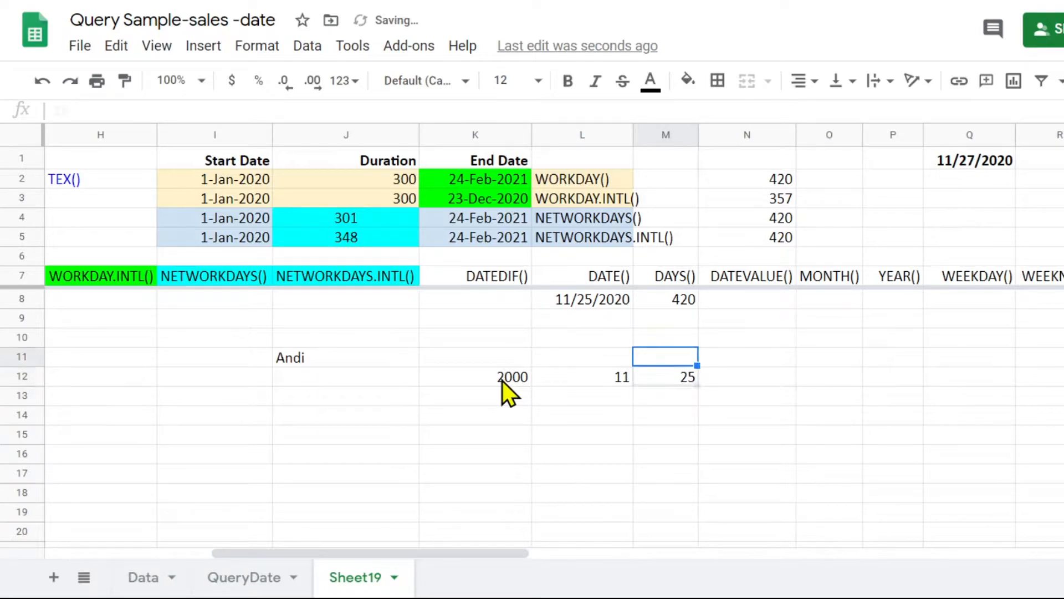
pyautogui.press('Left')
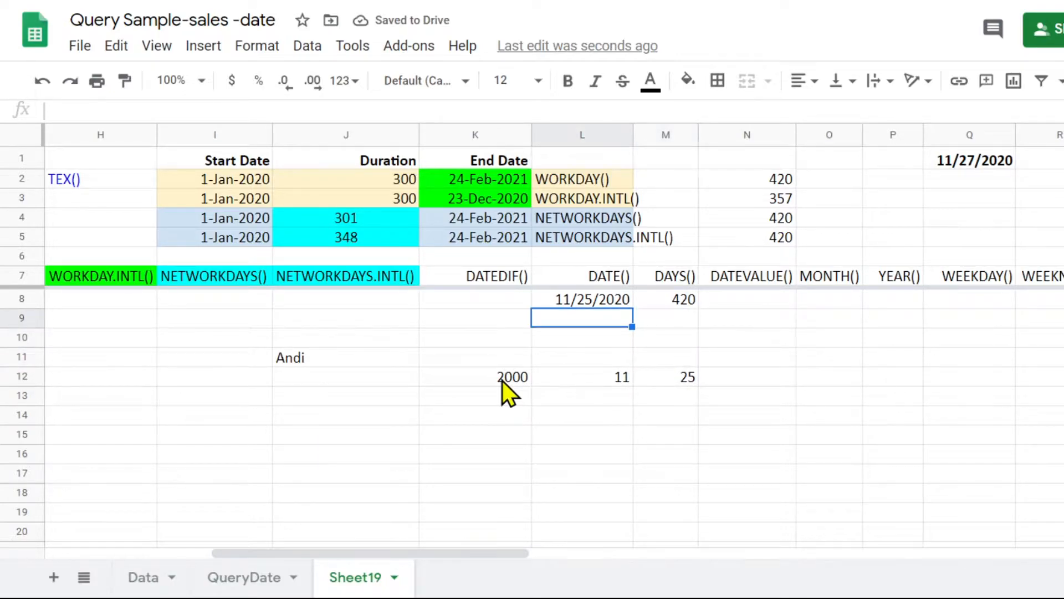
pyautogui.write('=')
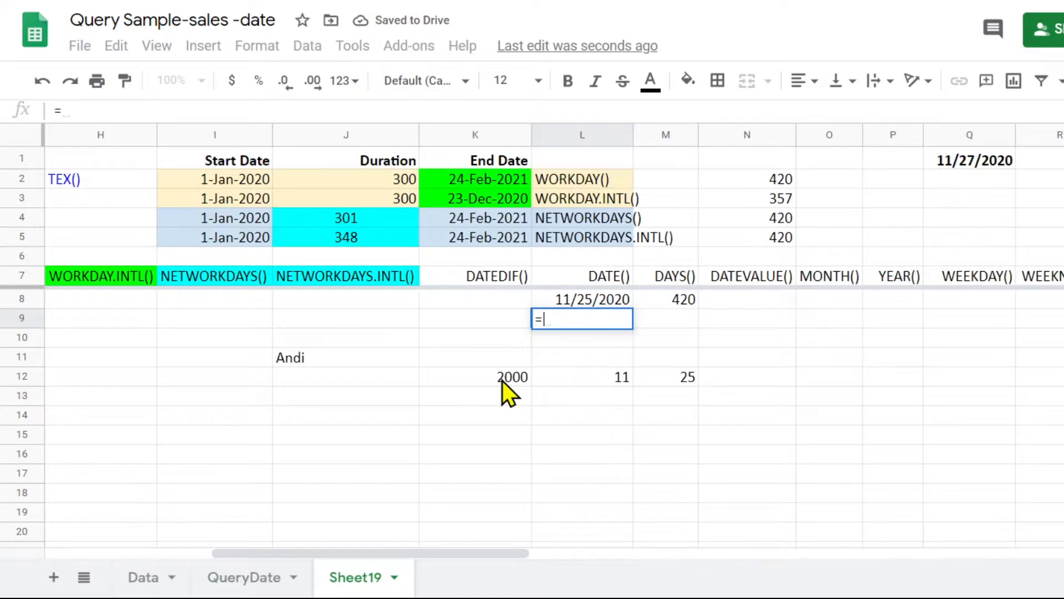
pyautogui.write('date')
pyautogui.press('Tab')
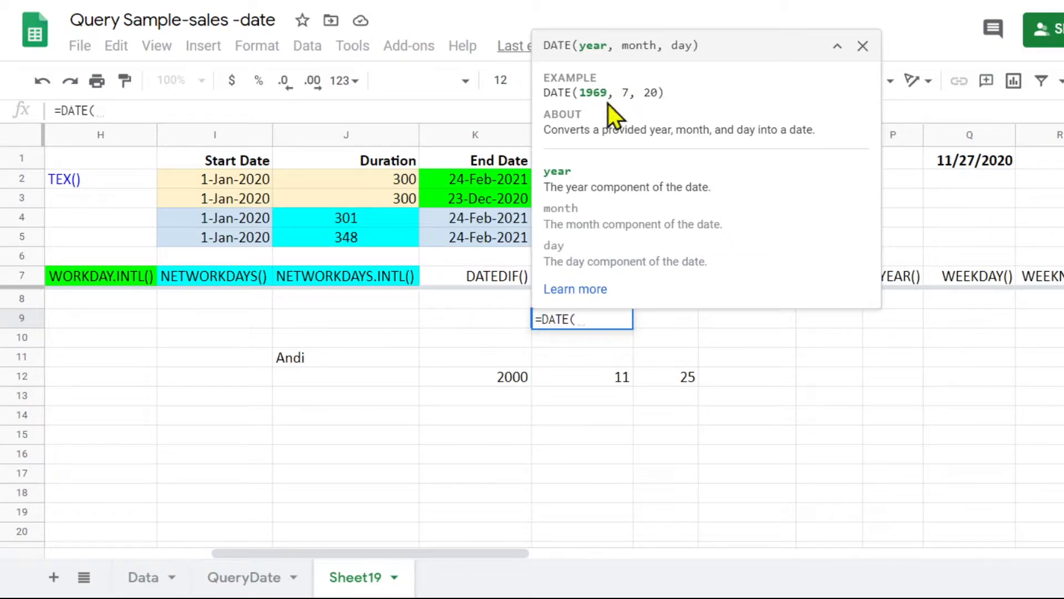
pyautogui.click(510, 378)
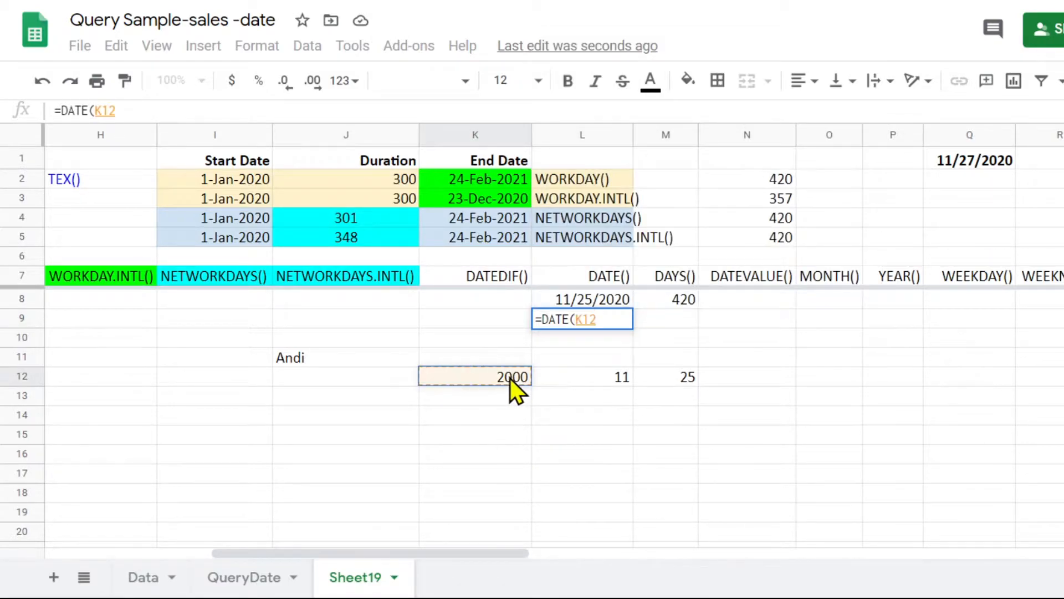
pyautogui.write(',')
pyautogui.click(614, 383)
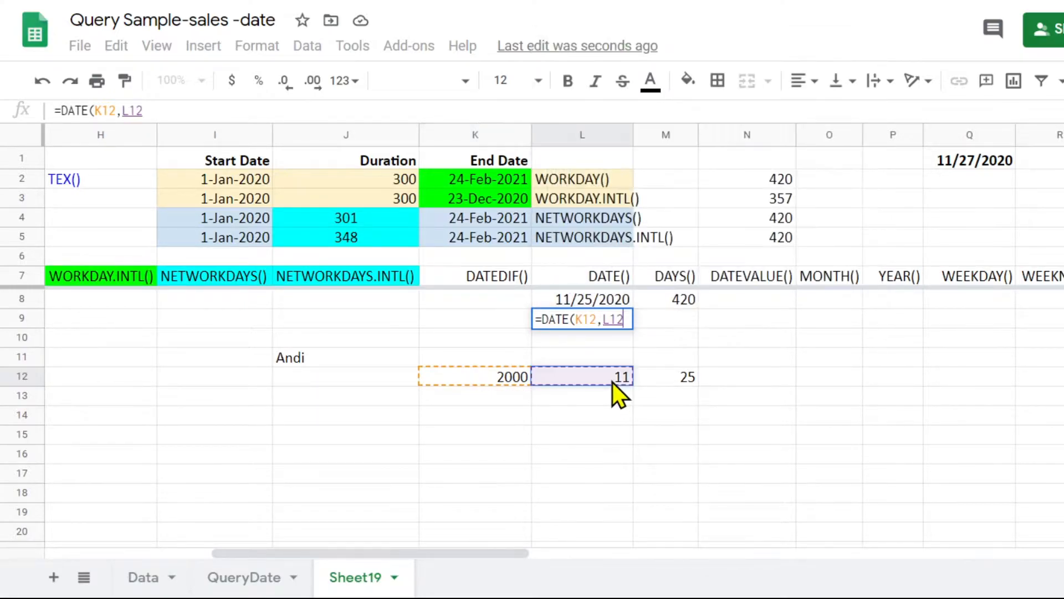
pyautogui.write(',')
pyautogui.click(686, 383)
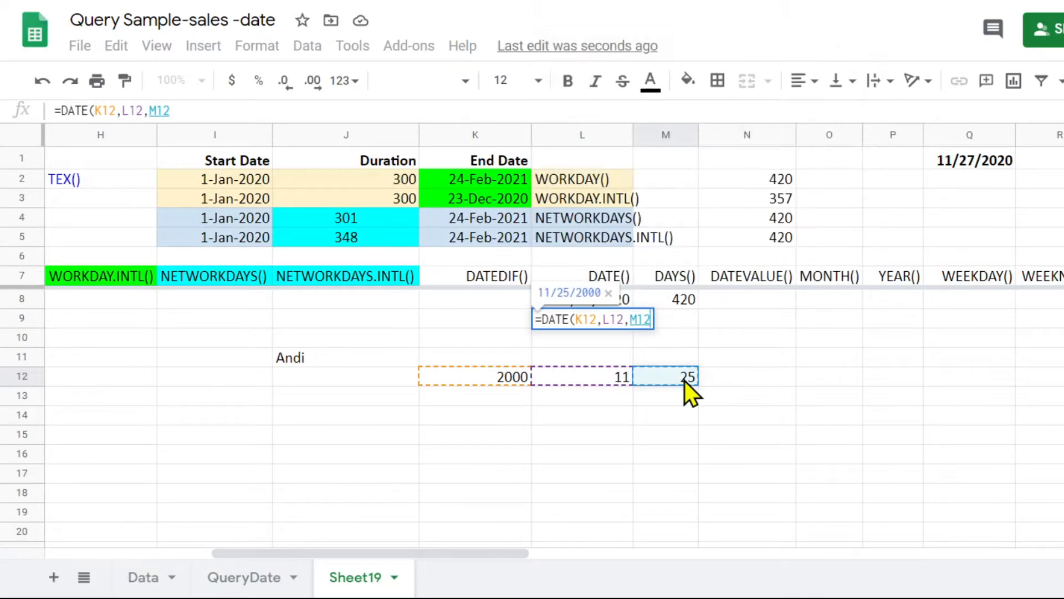
pyautogui.write(')')
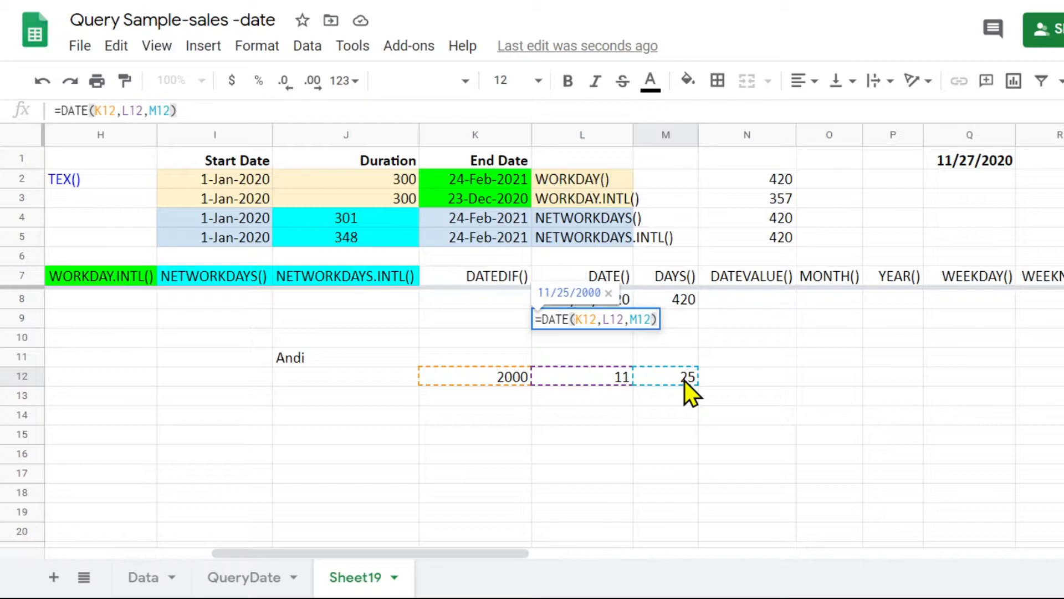
pyautogui.press('Return')
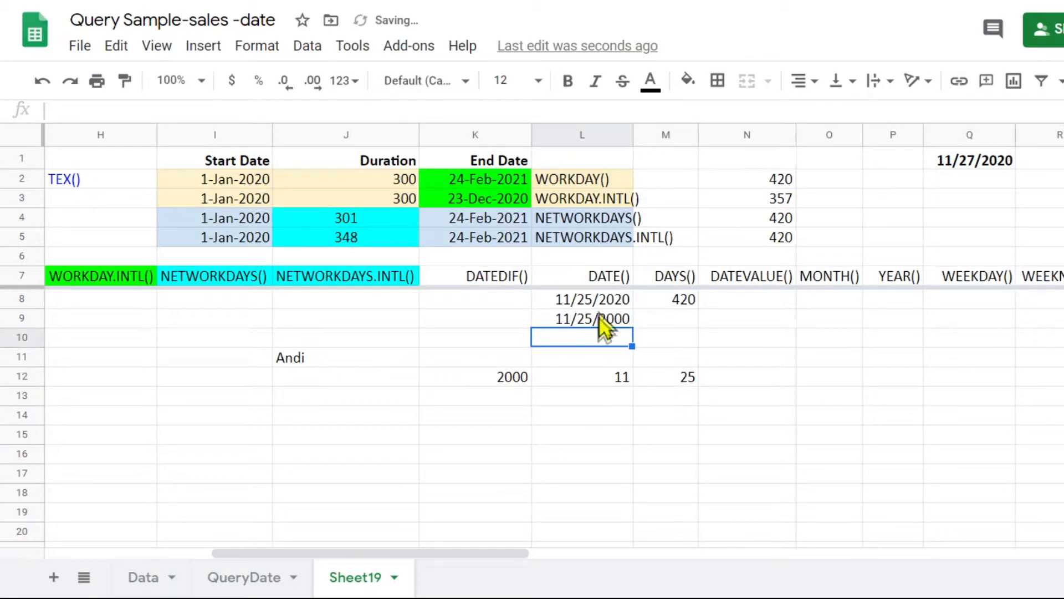
# Step: Compare the DATE formula with typed values in L8 with the cell-reference version in L9 and its components in K12:M12
pyautogui.click(583, 301)
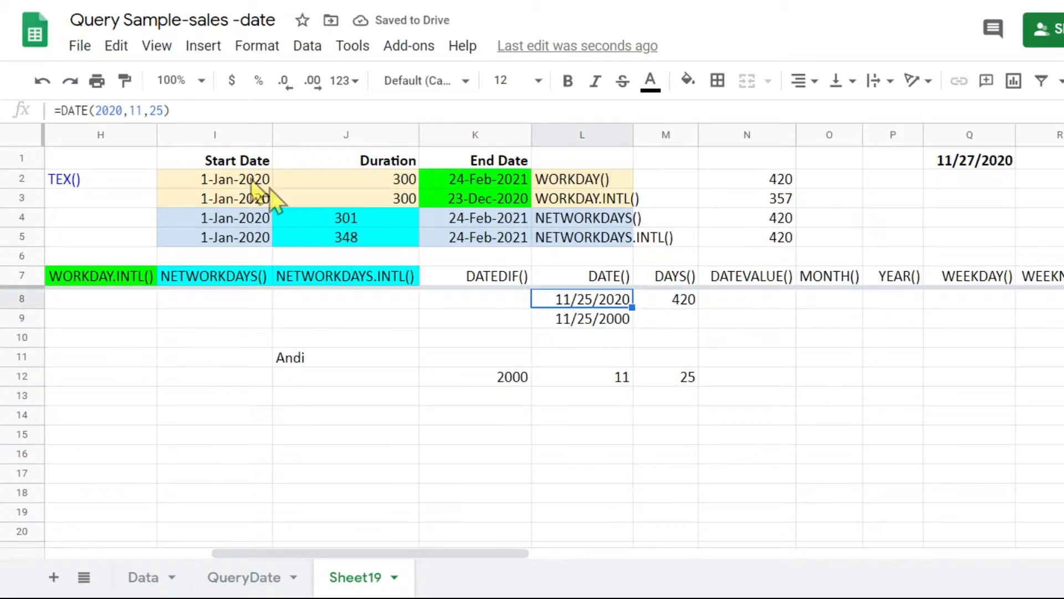
pyautogui.click(491, 377)
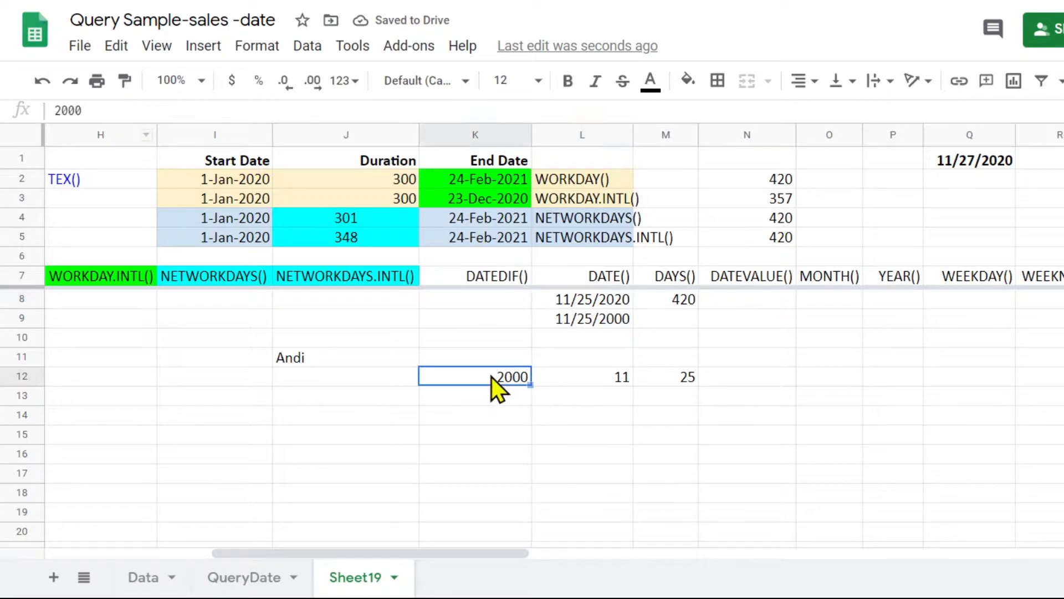
pyautogui.click(598, 385)
pyautogui.click(672, 380)
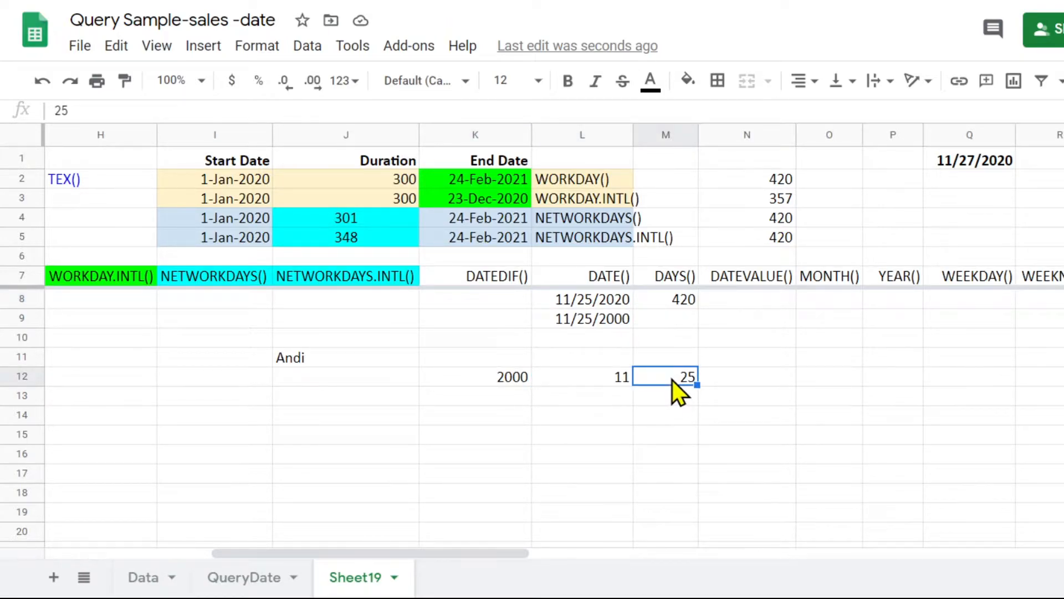
pyautogui.click(574, 318)
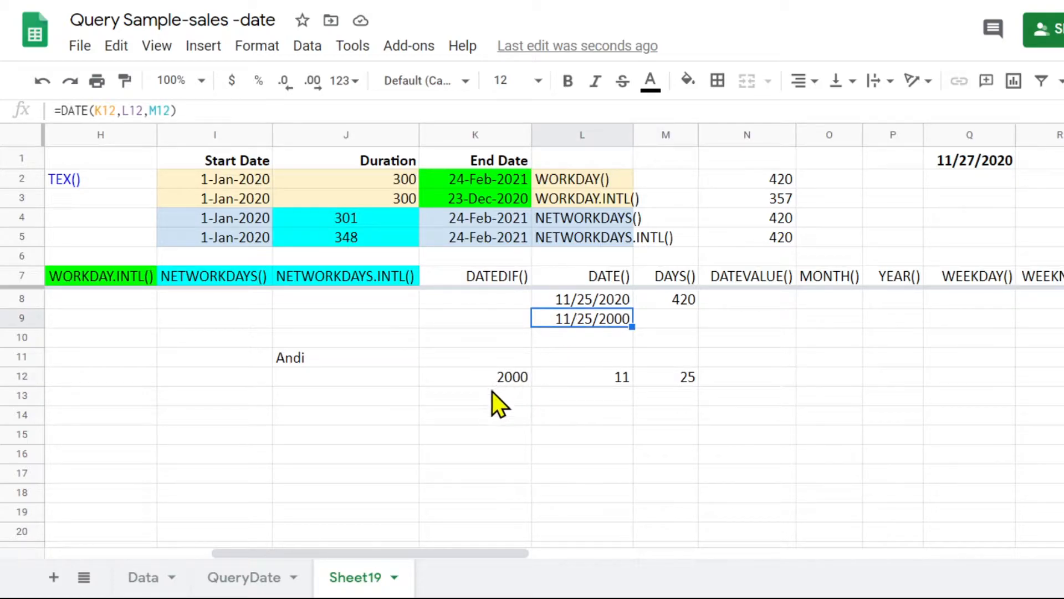
pyautogui.click(591, 343)
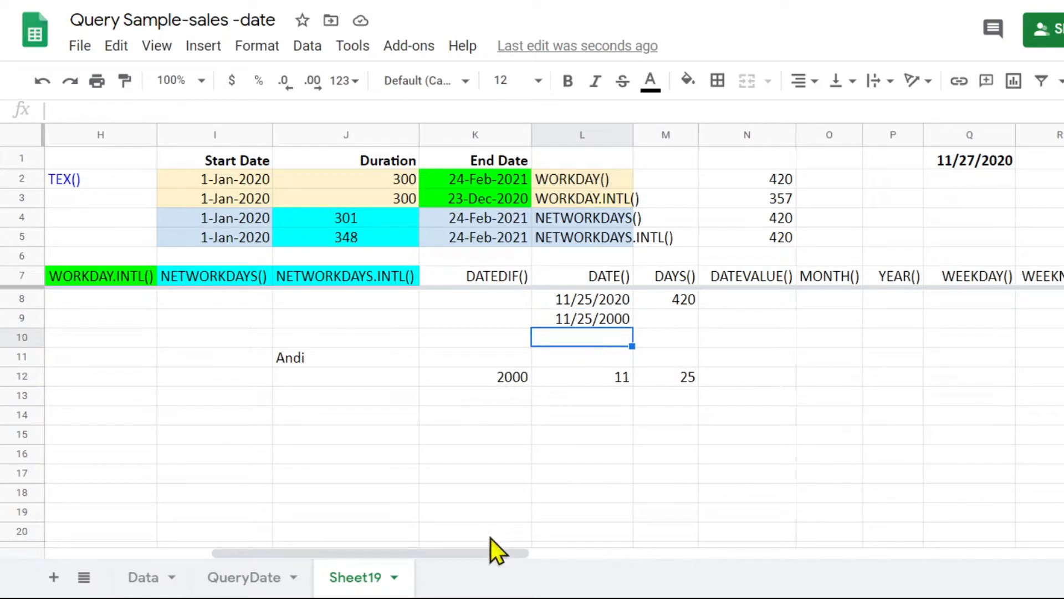
# Step: Review the L9 DATE formula and its year, month and day argument help, then leave editing without changes
pyautogui.moveTo(483, 554); pyautogui.dragTo(413, 551)
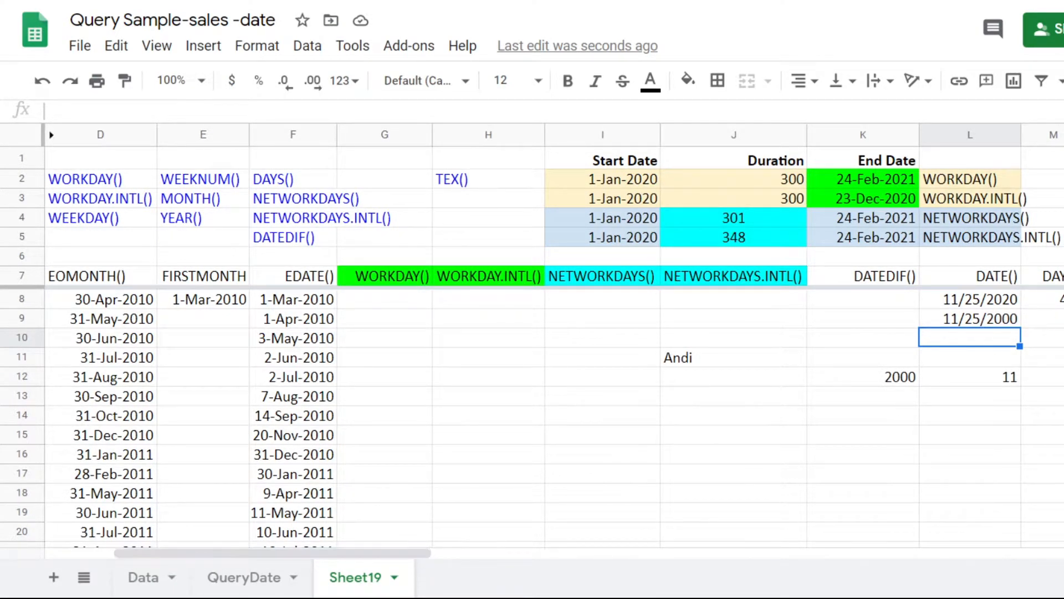
pyautogui.click(967, 322)
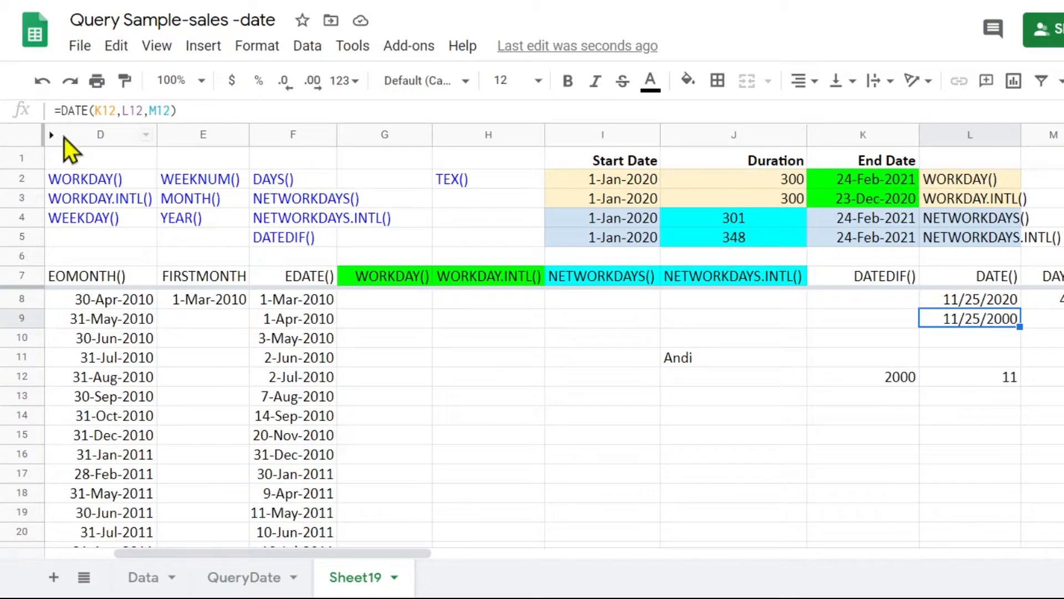
pyautogui.click(71, 110)
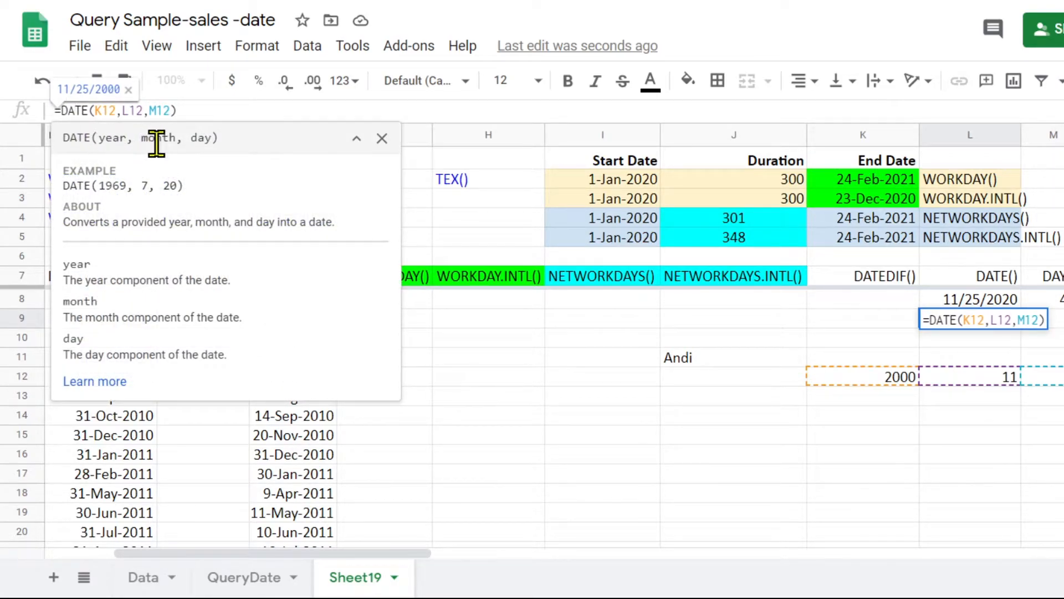
pyautogui.click(382, 138)
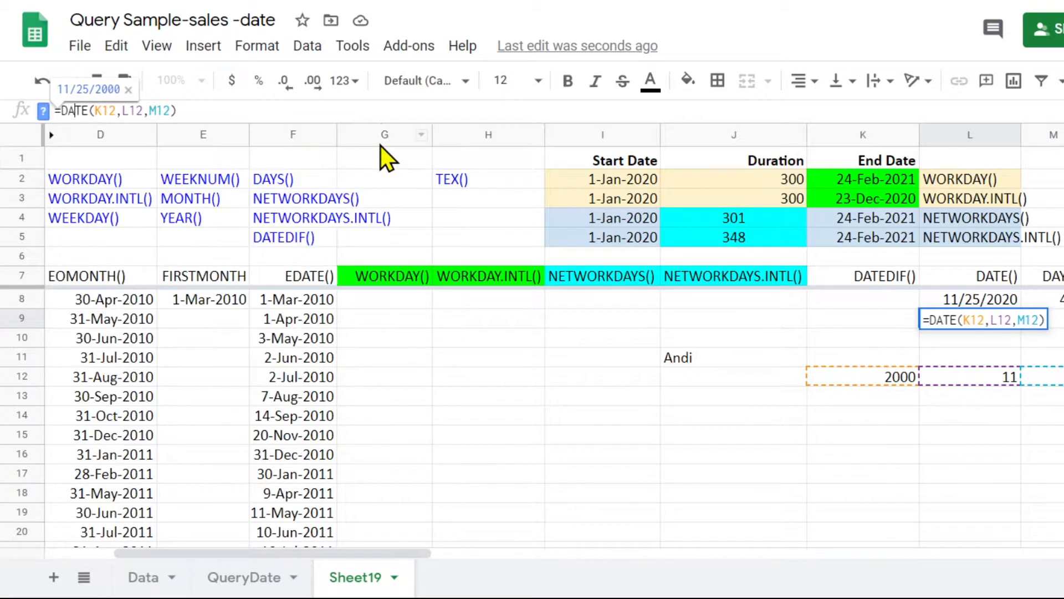
pyautogui.press('Escape')
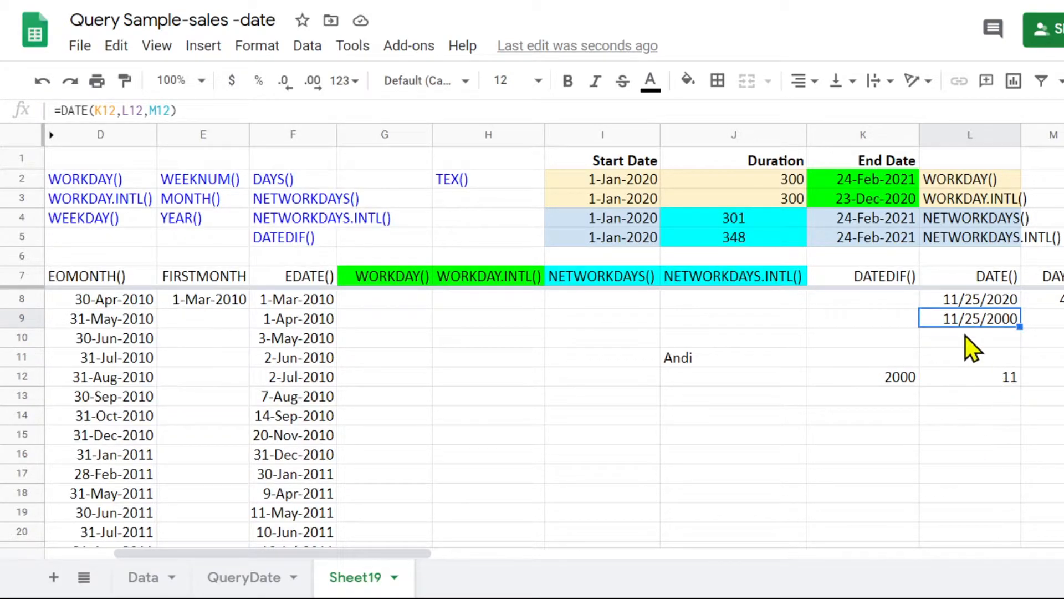
# Step: Examine the EDATE formula in F14, the empty cells K14 and L14, and the month component in L12
pyautogui.click(965, 423)
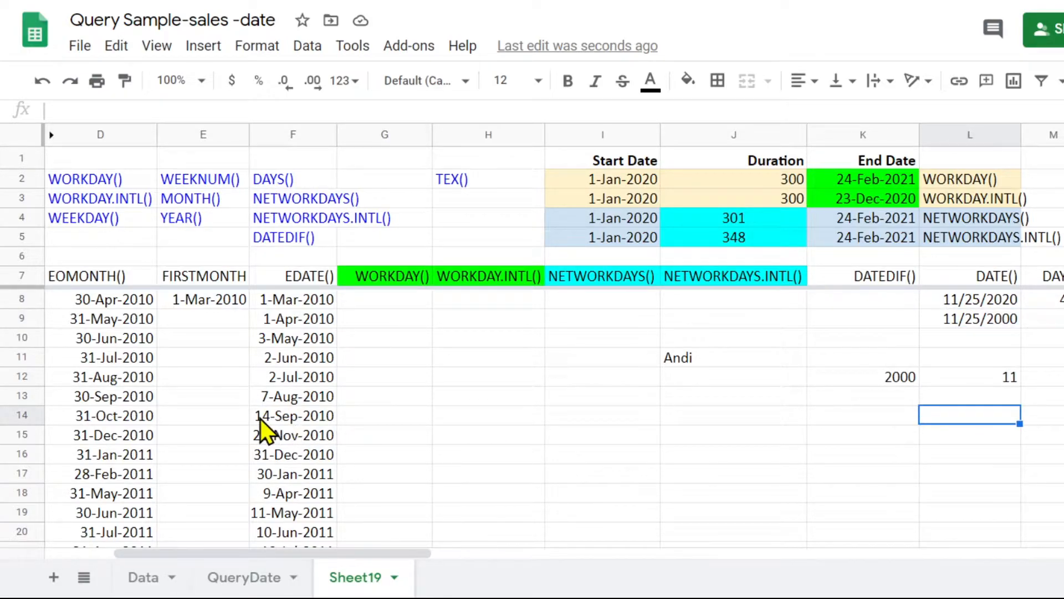
pyautogui.scroll(-2, 297, 420)
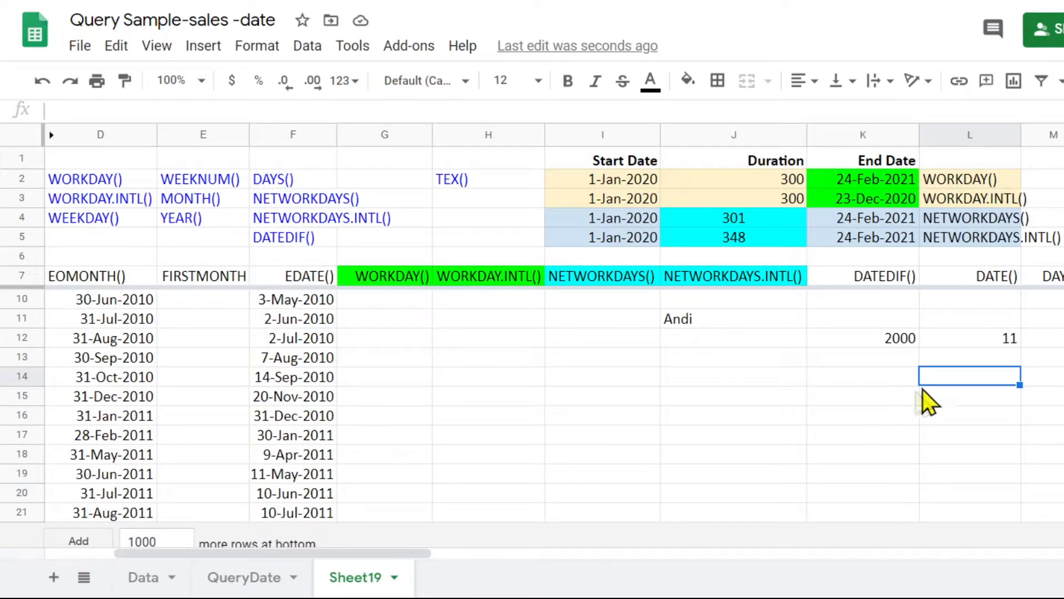
pyautogui.click(302, 381)
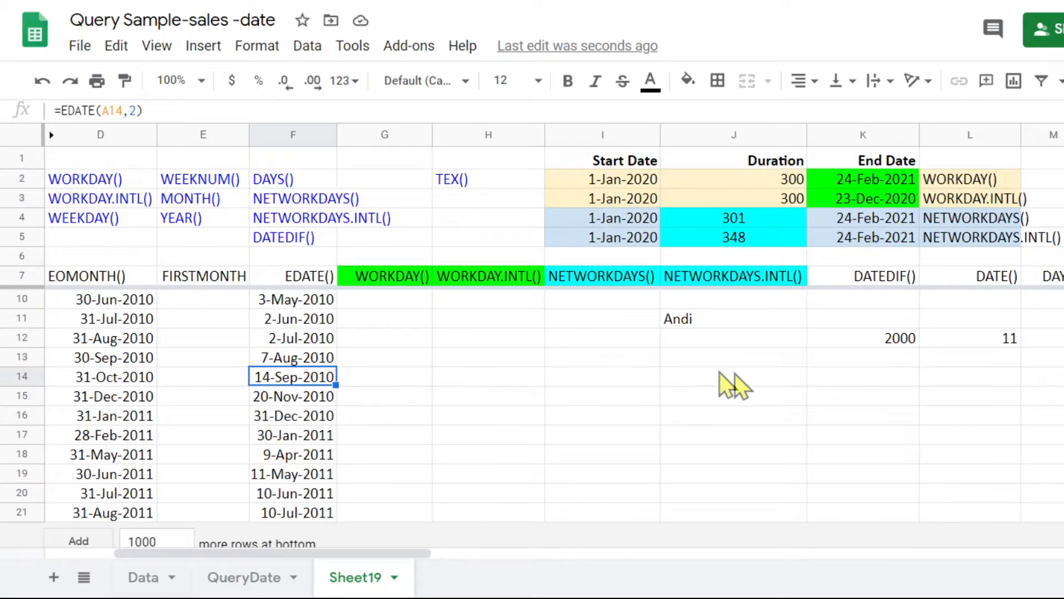
pyautogui.click(896, 381)
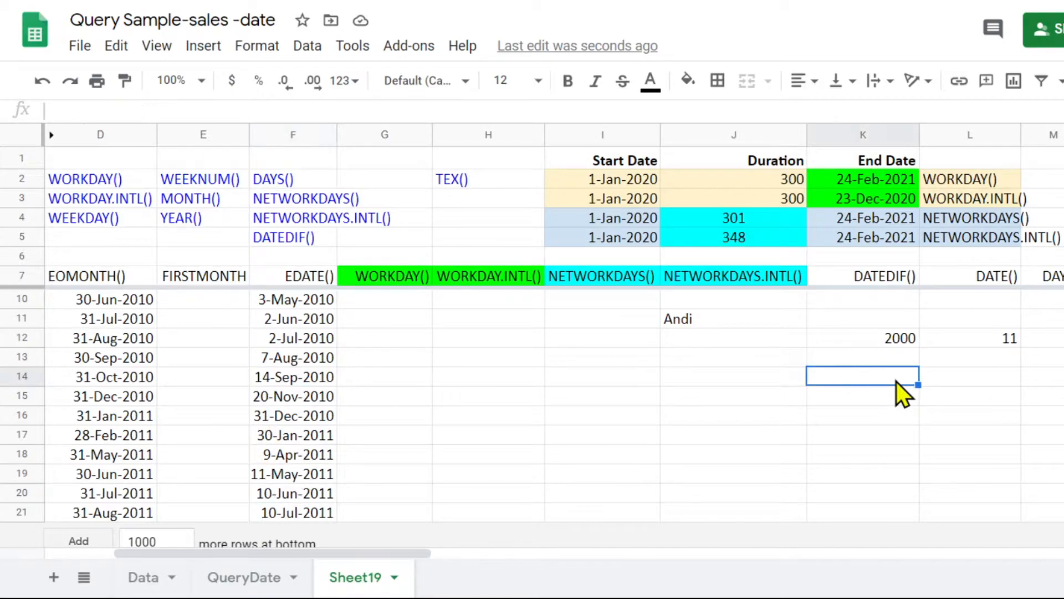
pyautogui.click(995, 383)
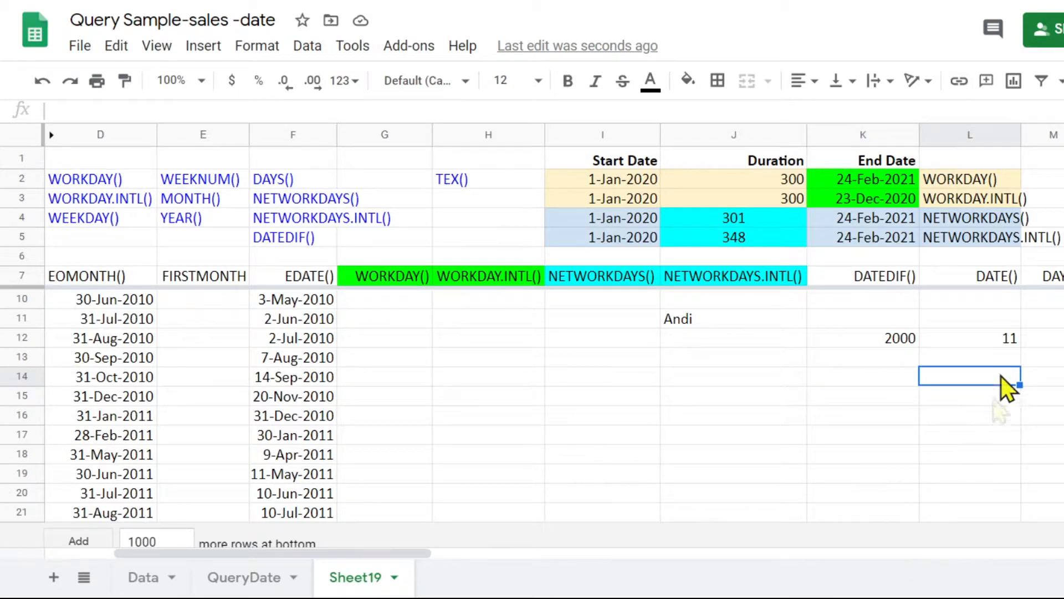
pyautogui.click(1001, 338)
pyautogui.scroll(1, 1003, 355)
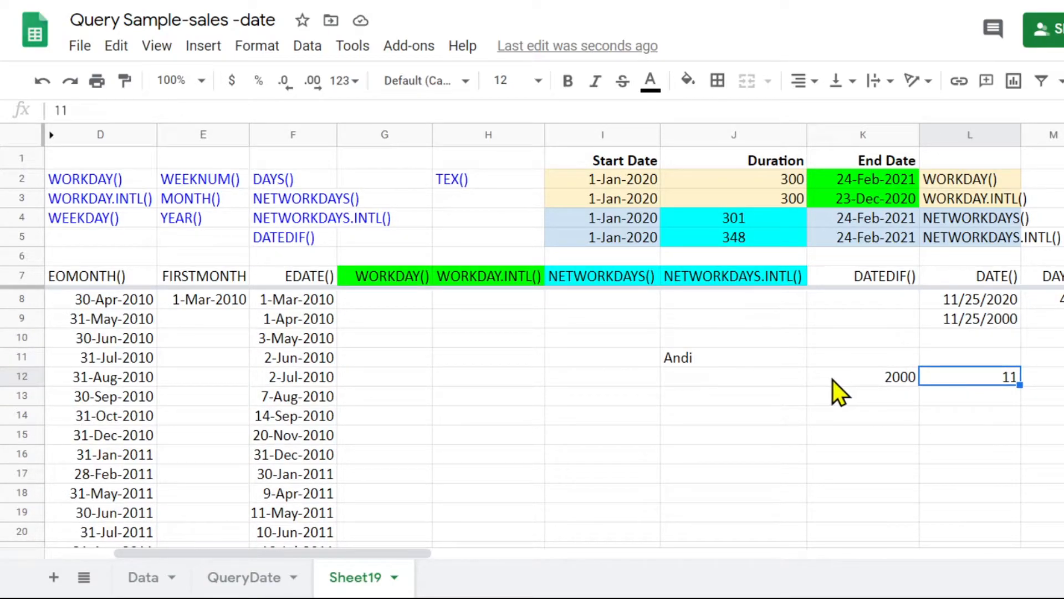
# Step: Start a DATE formula in cell L14 and read its argument help before closing the help
pyautogui.click(1007, 416)
pyautogui.write('=')
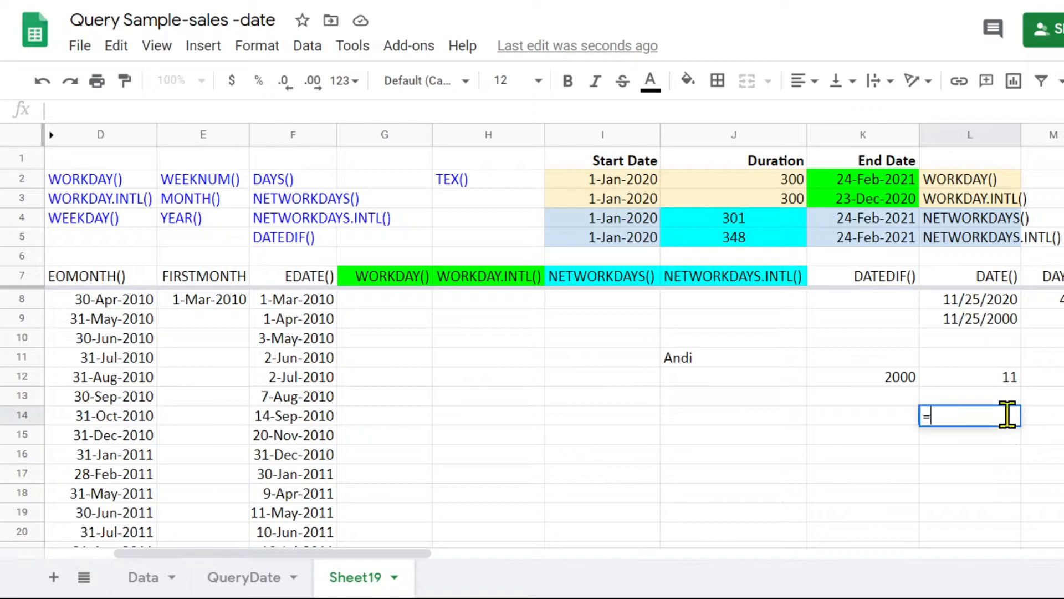
pyautogui.write('date')
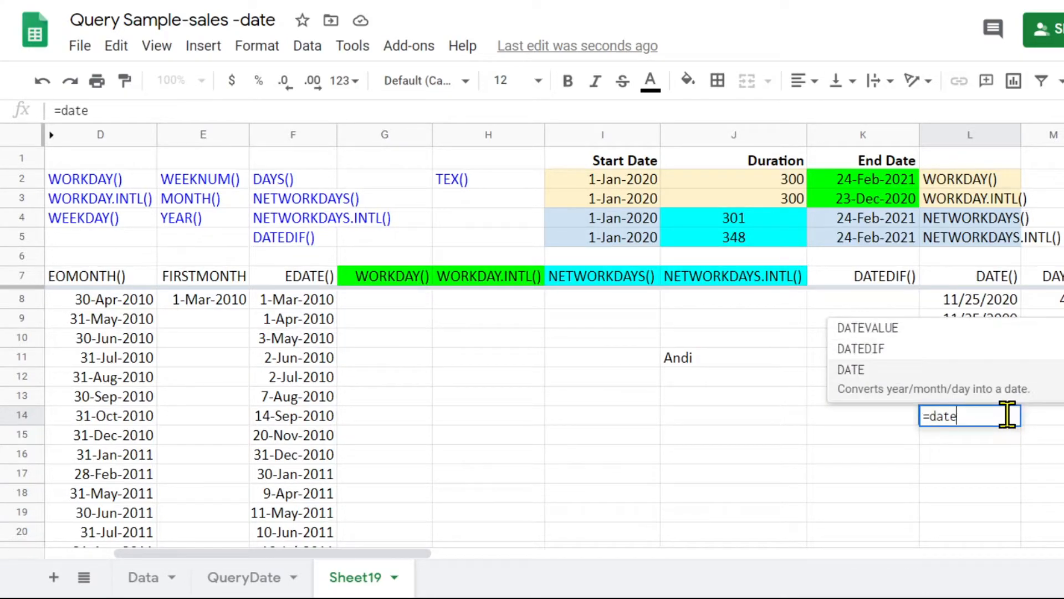
pyautogui.write('(')
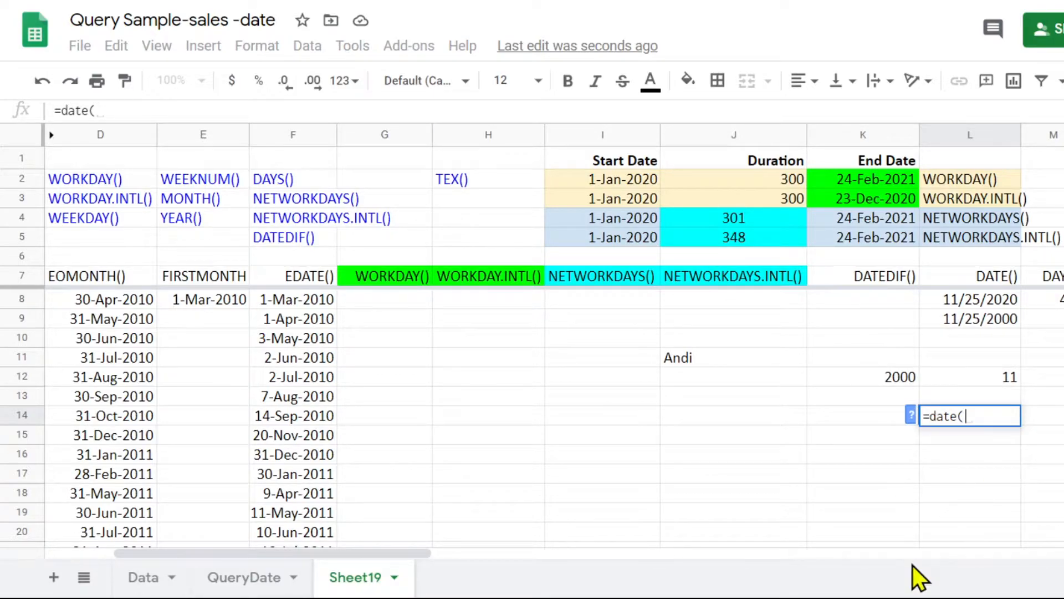
pyautogui.click(911, 417)
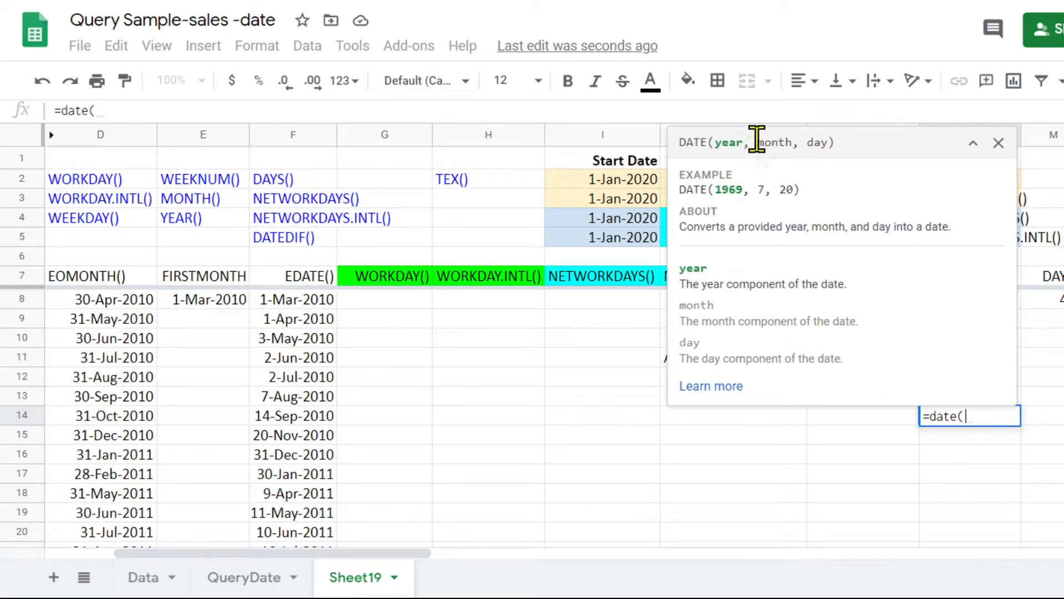
pyautogui.click(998, 144)
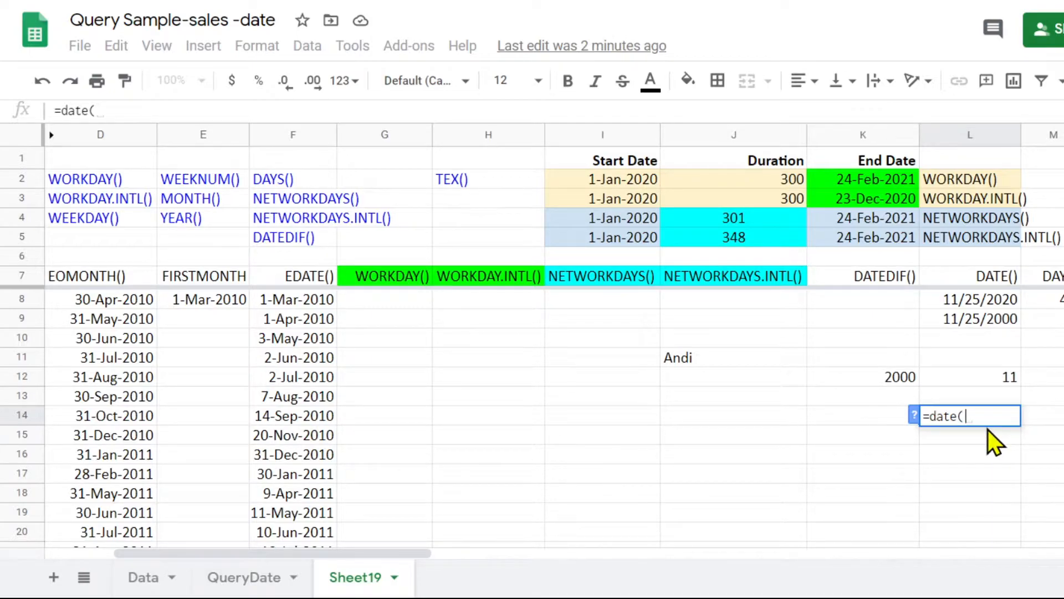
# Step: Supply the year argument of the DATE formula in L14 as YEAR(F14)
pyautogui.write('year')
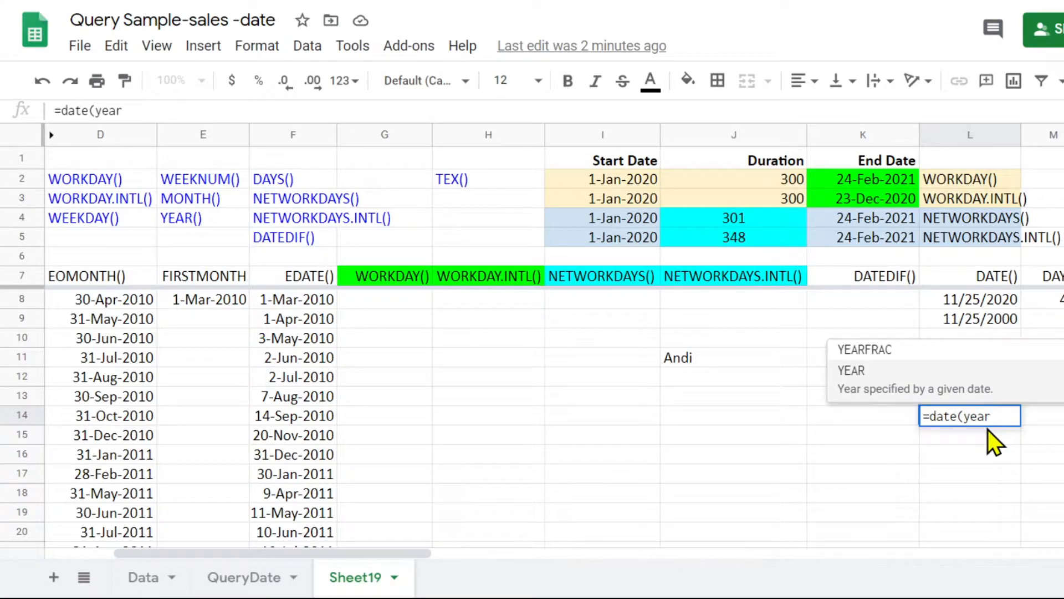
pyautogui.write('(')
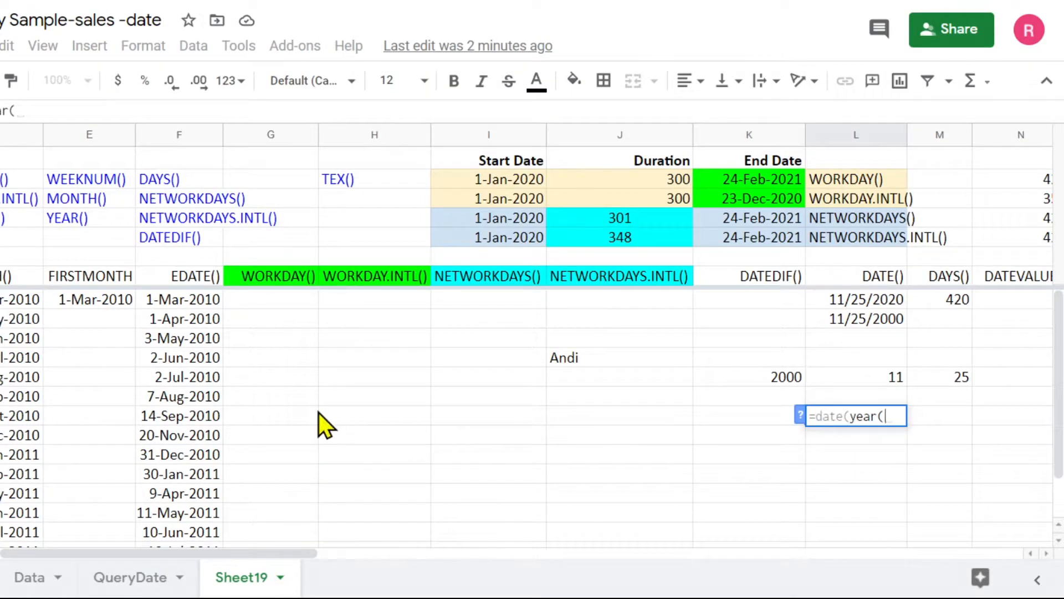
pyautogui.click(194, 416)
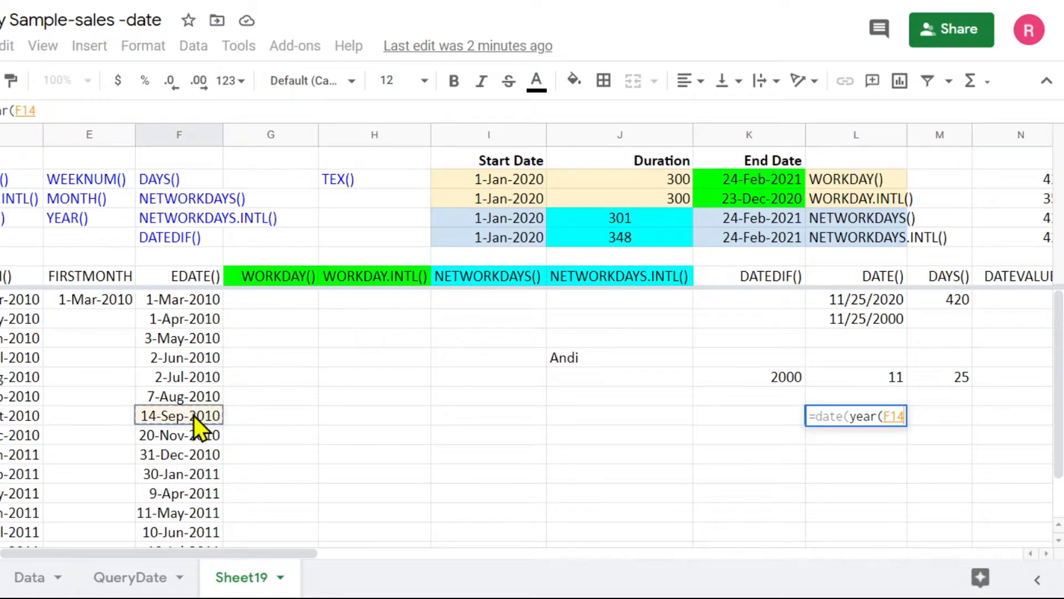
pyautogui.write(')')
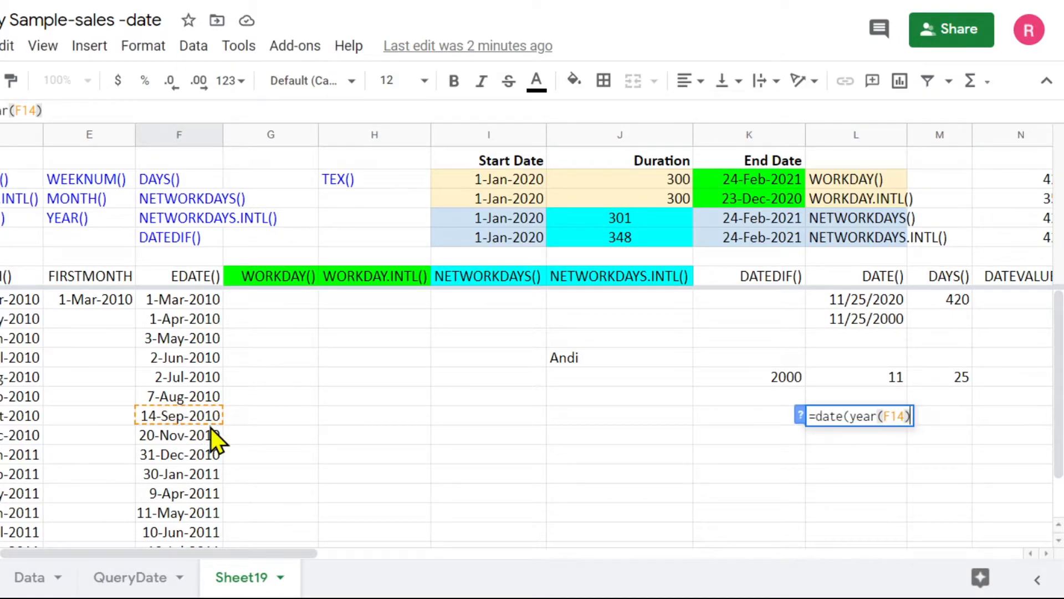
pyautogui.write(', ')
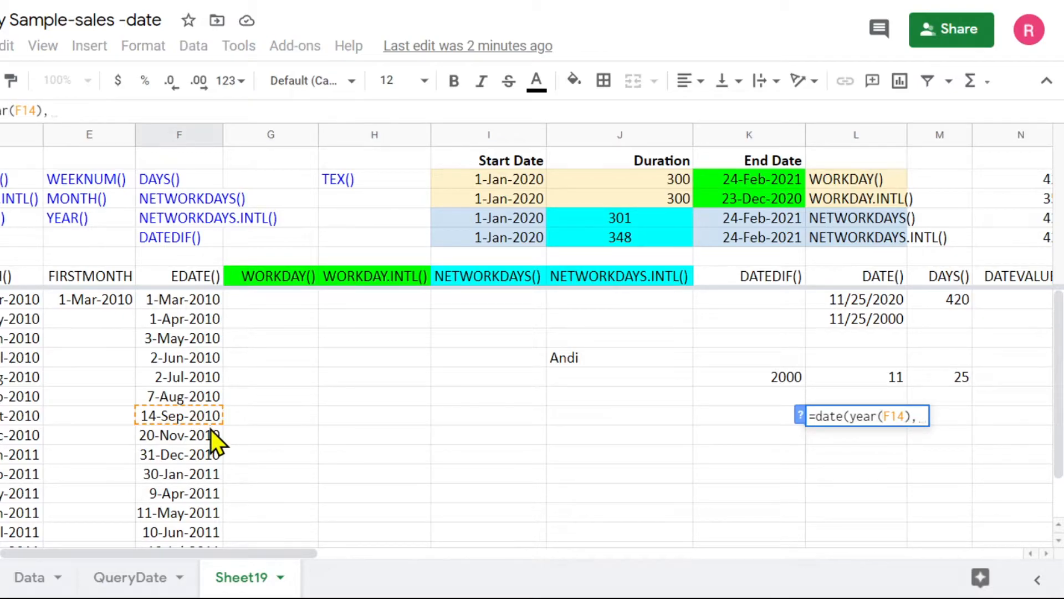
# Step: Complete the L14 DATE formula with MONTH(F14) as the month and 10 as the day, and commit it
pyautogui.write('mo')
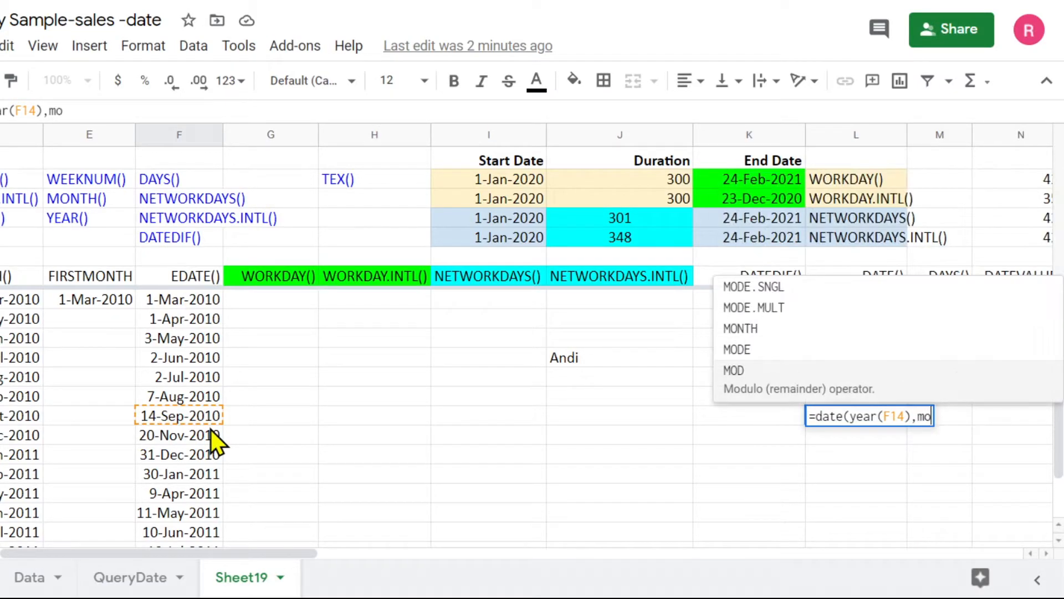
pyautogui.write('nth')
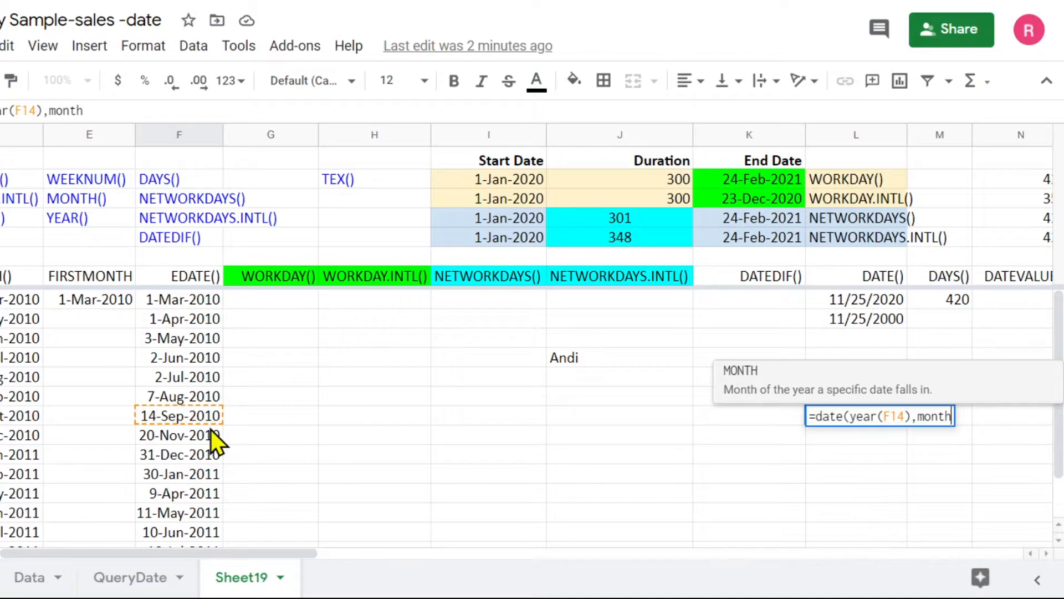
pyautogui.write('(')
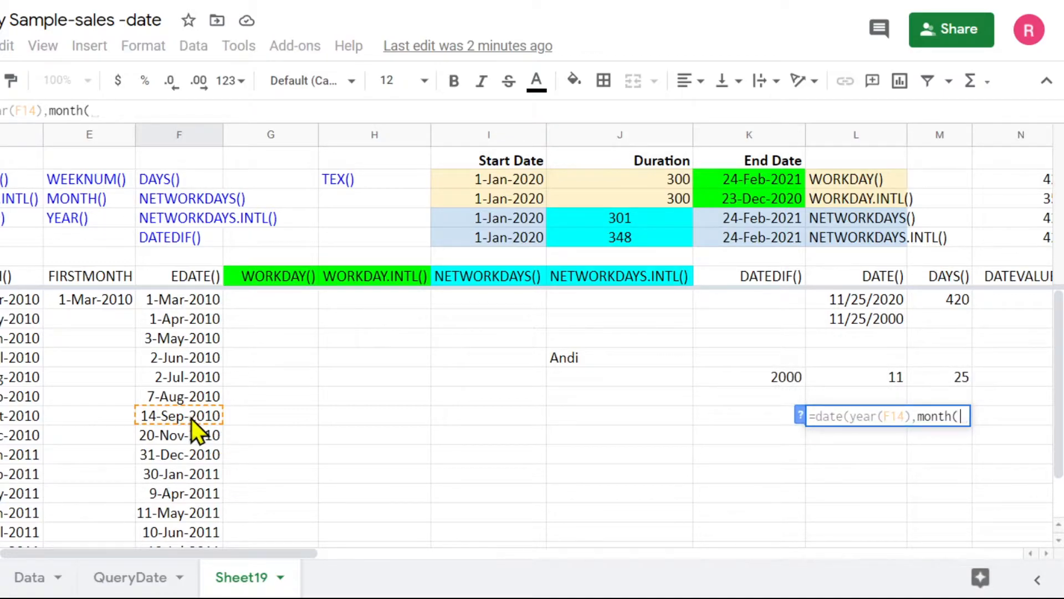
pyautogui.click(188, 416)
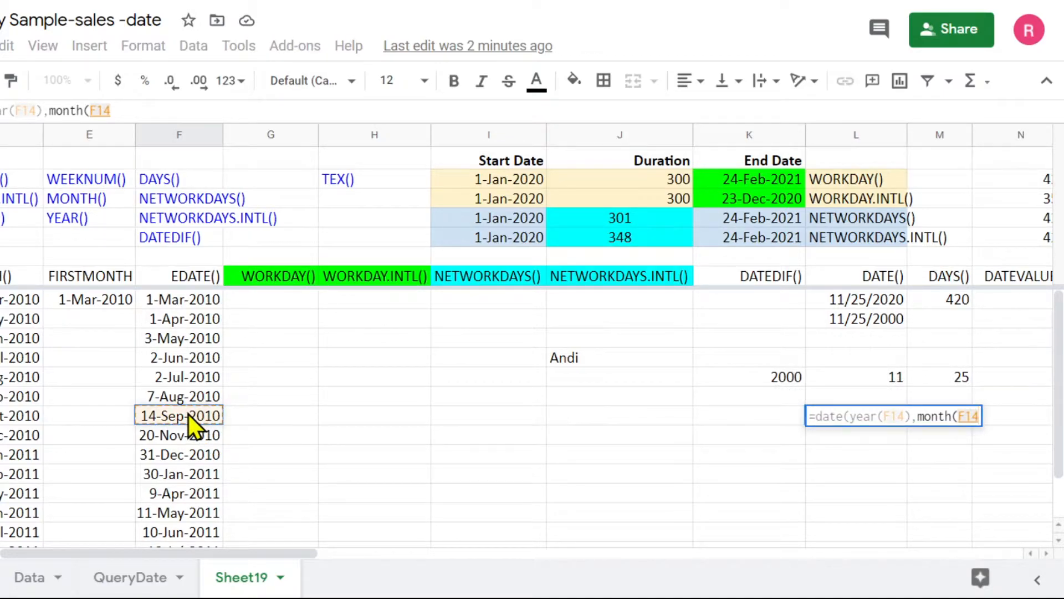
pyautogui.write('),')
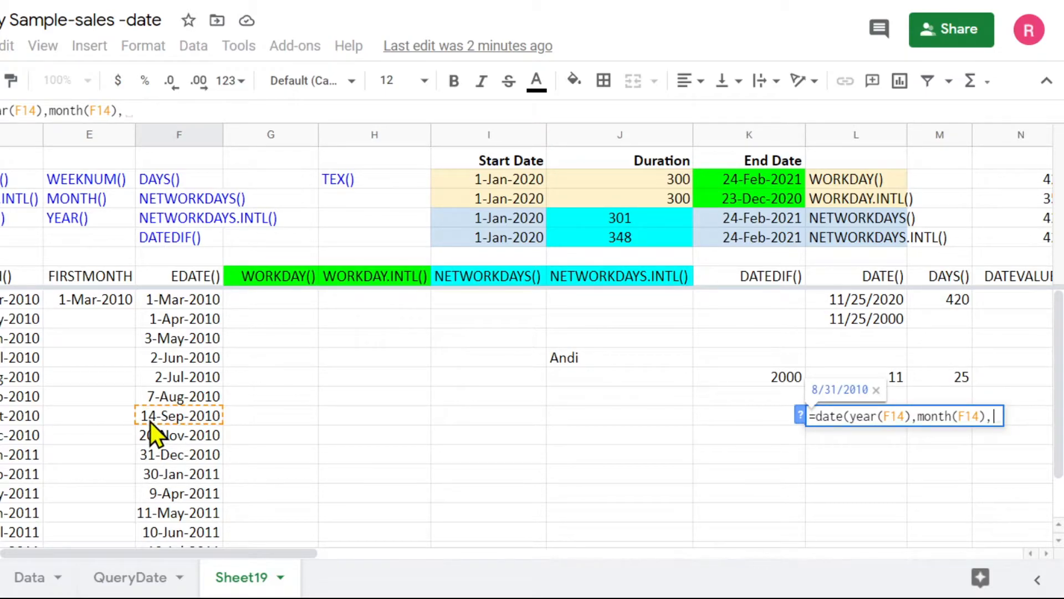
pyautogui.write('10')
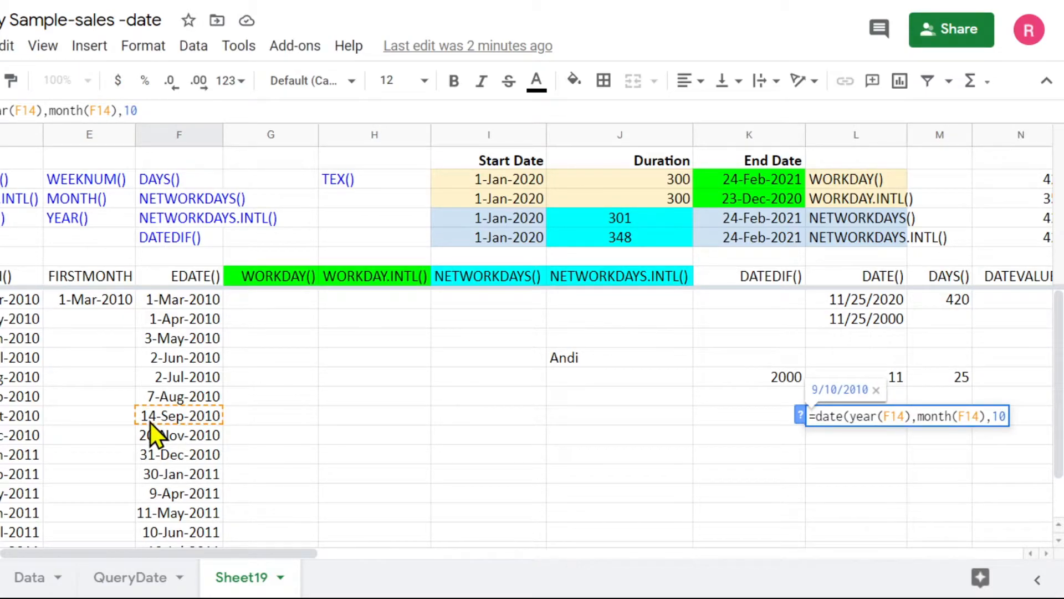
pyautogui.write(')')
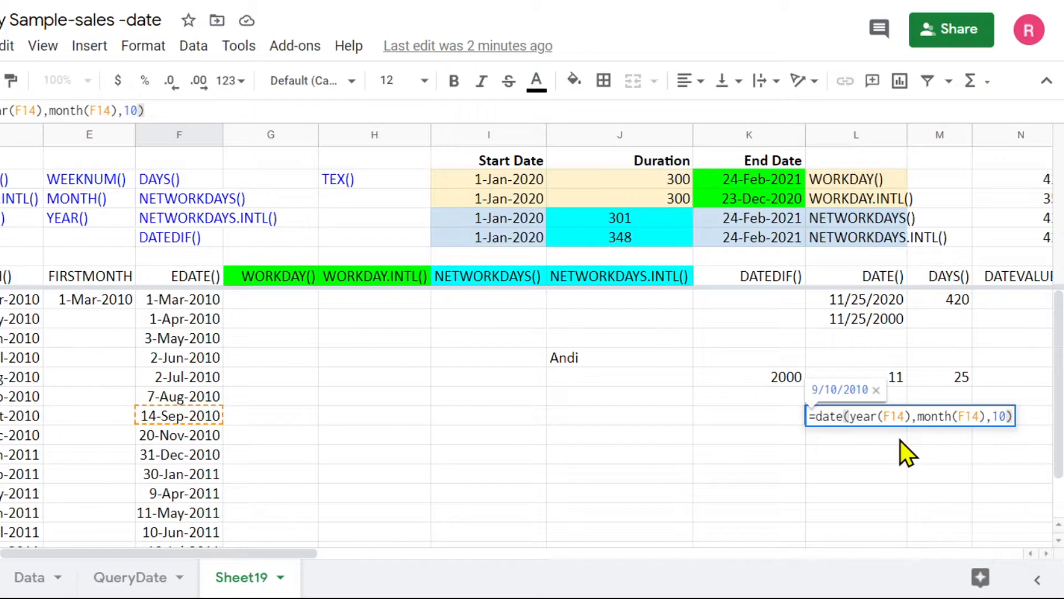
pyautogui.press('Return')
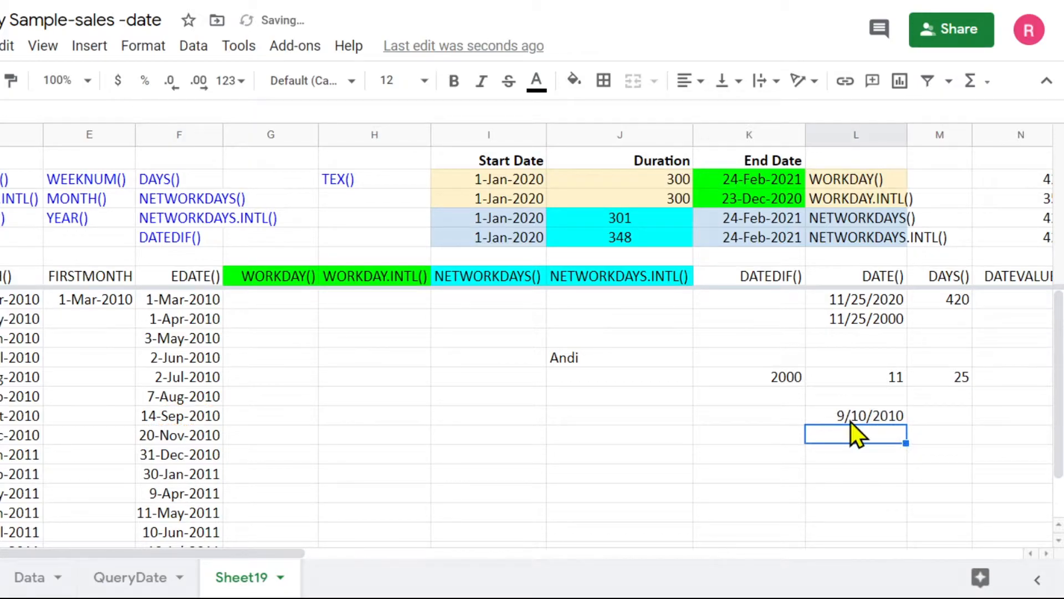
# Step: Fill the L14 DATE formula down through L21 and format those dates in the 26-Sep-2008 style
pyautogui.click(850, 421)
pyautogui.moveTo(904, 422); pyautogui.dragTo(903, 561)
pyautogui.moveTo(846, 413); pyautogui.dragTo(843, 488)
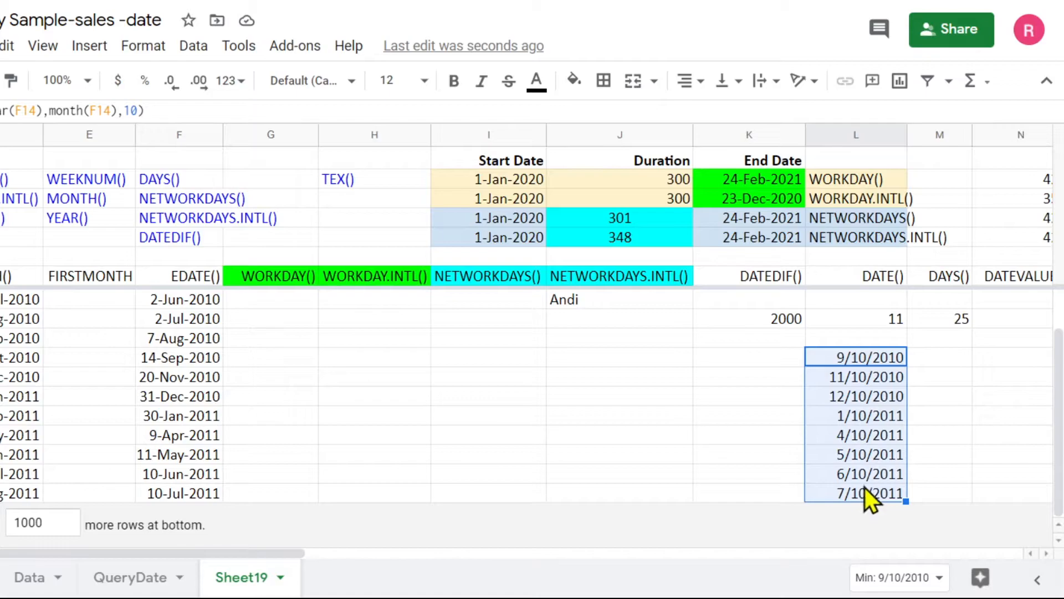
pyautogui.click(230, 81)
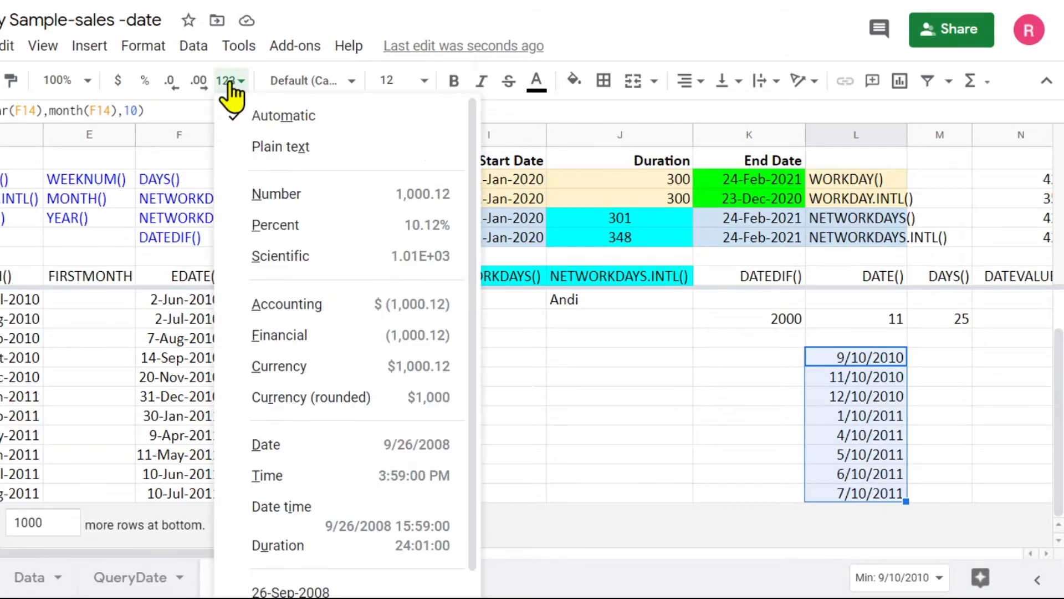
pyautogui.click(325, 591)
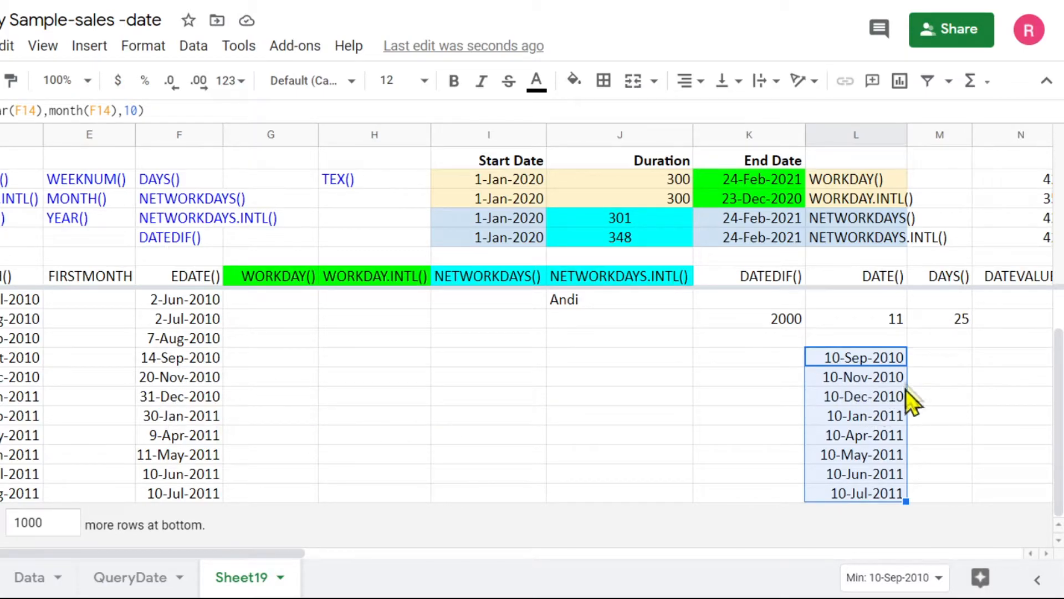
pyautogui.click(208, 360)
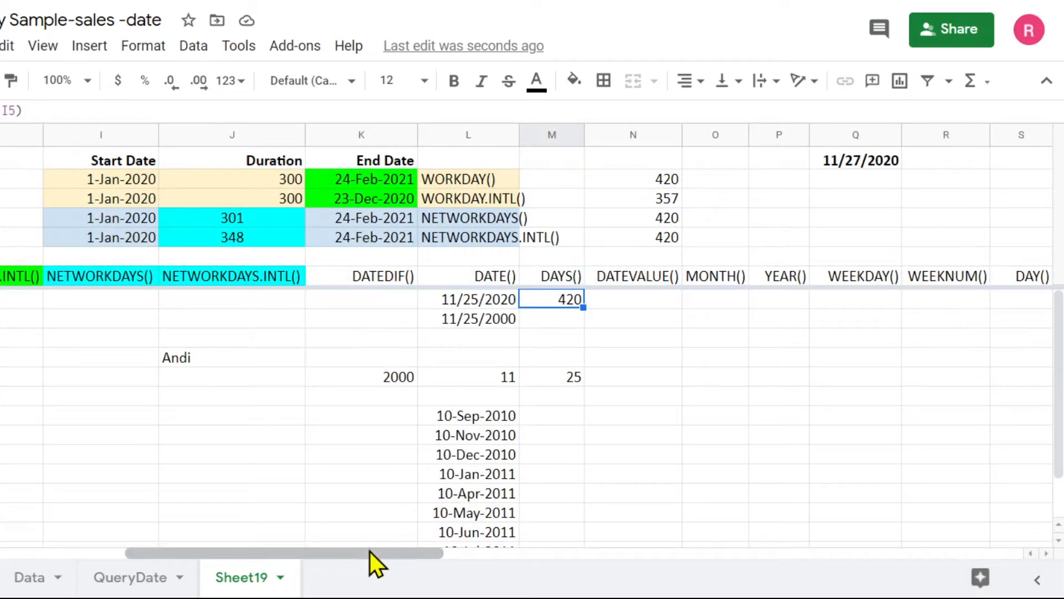
# Step: Enter =DATEVALUE(Q1) in cell N8 under the DATEVALUE() heading
pyautogui.moveTo(370, 551); pyautogui.dragTo(424, 550)
pyautogui.click(425, 301)
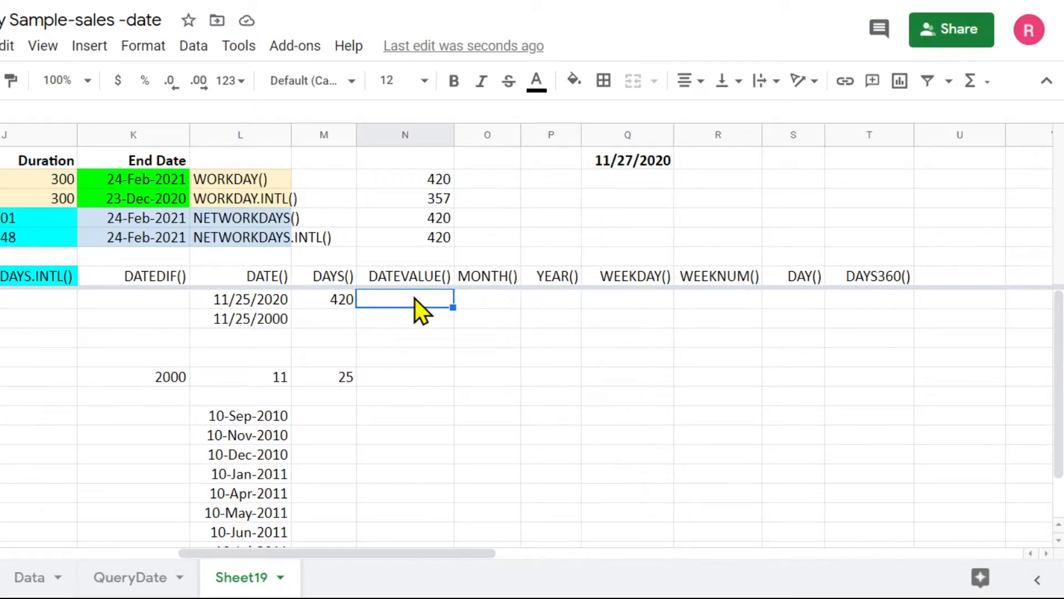
pyautogui.write('=')
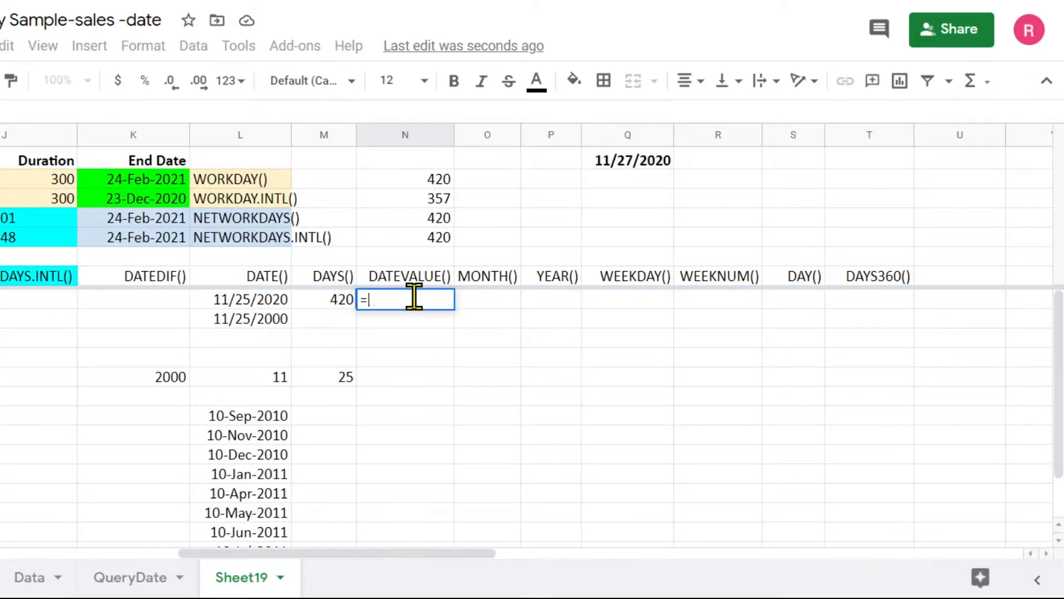
pyautogui.write('date')
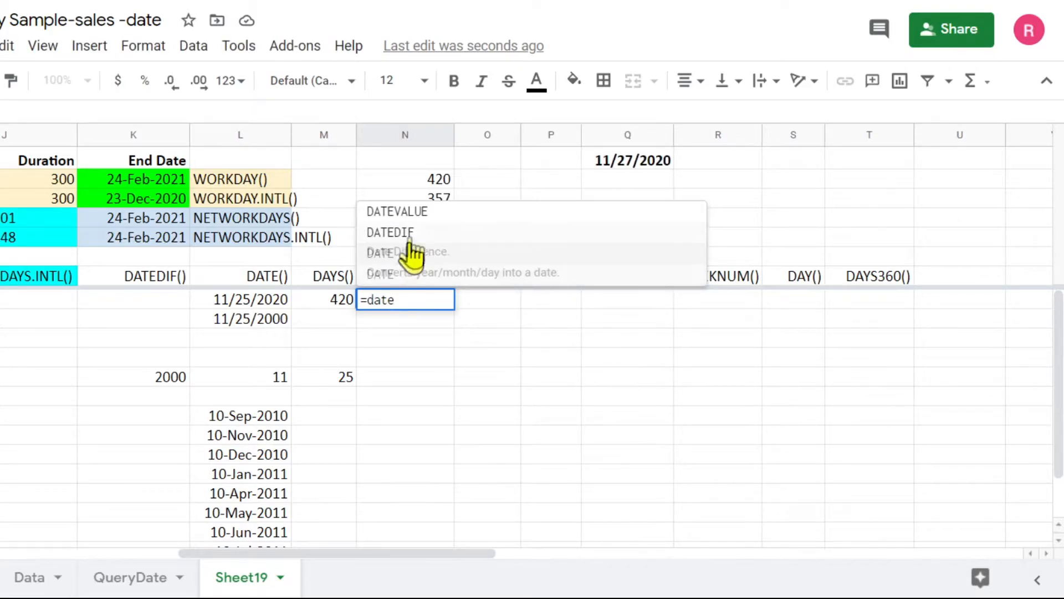
pyautogui.click(412, 212)
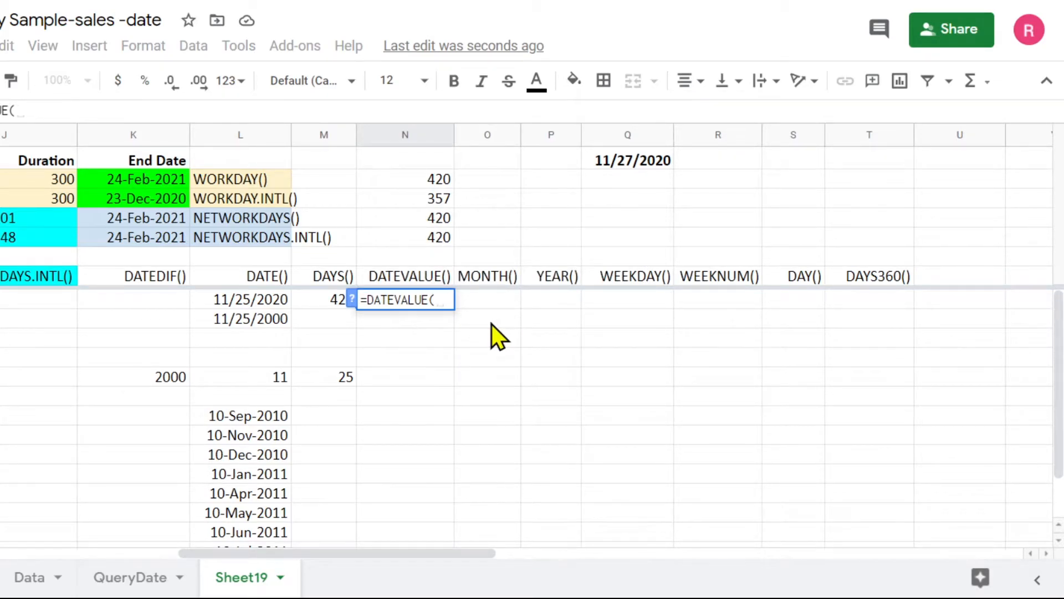
pyautogui.click(633, 161)
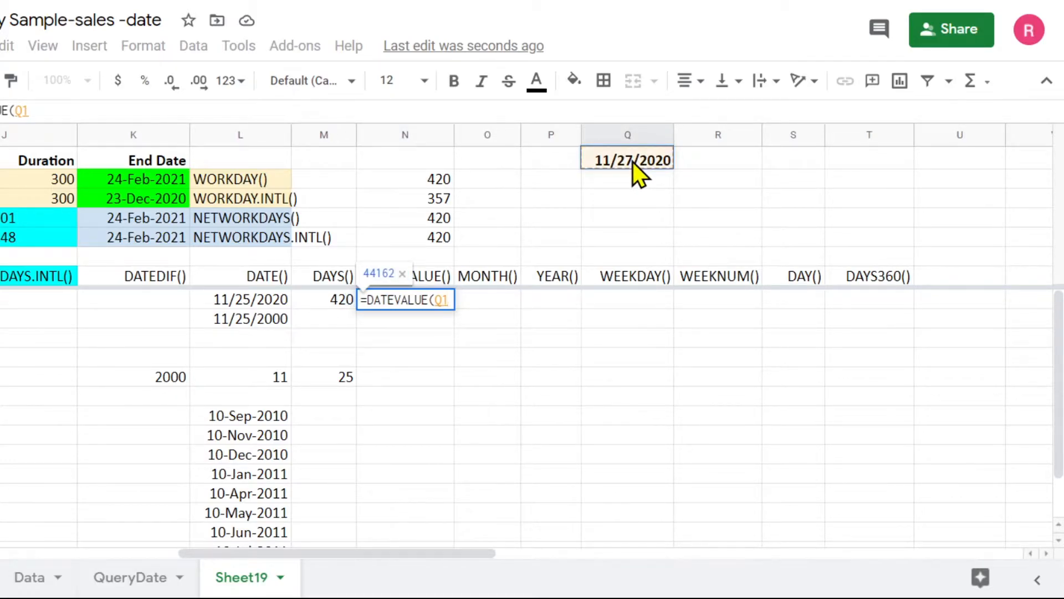
pyautogui.write(')')
pyautogui.press('Return')
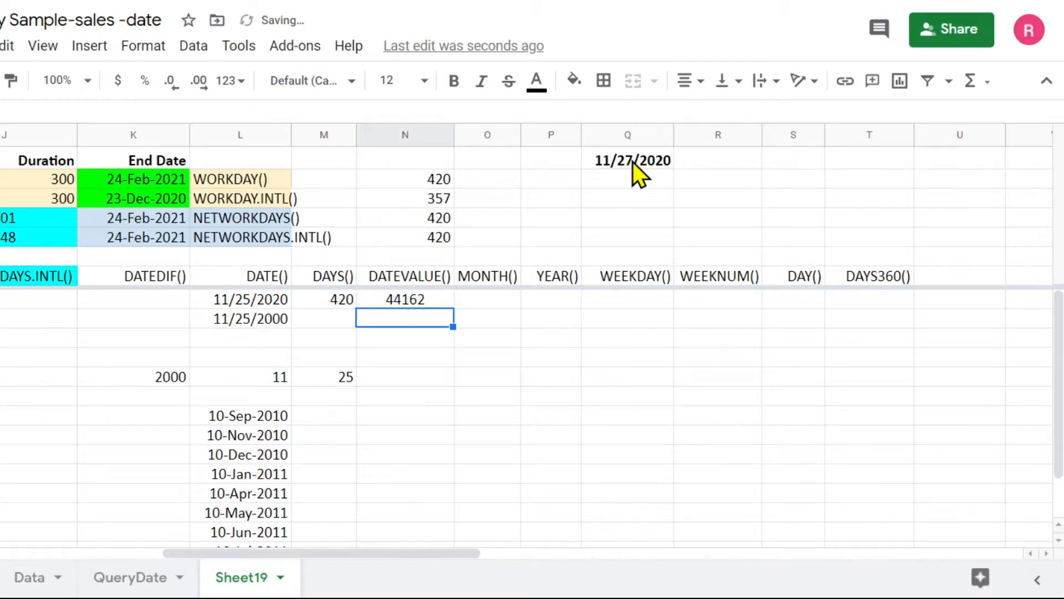
# Step: Compare the DATEVALUE result in N8 with its source date in Q1
pyautogui.click(411, 304)
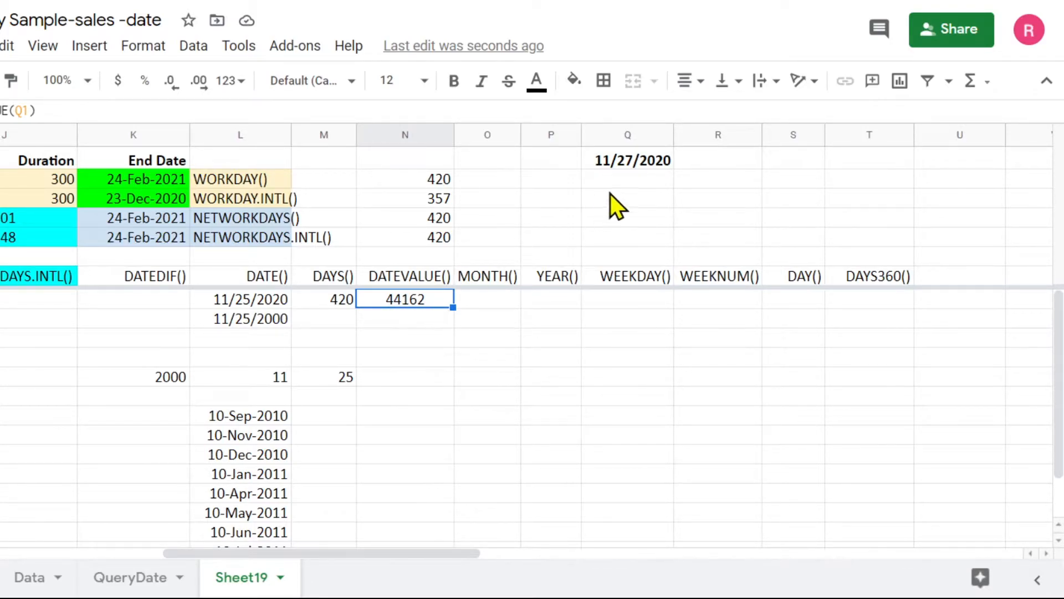
pyautogui.click(643, 166)
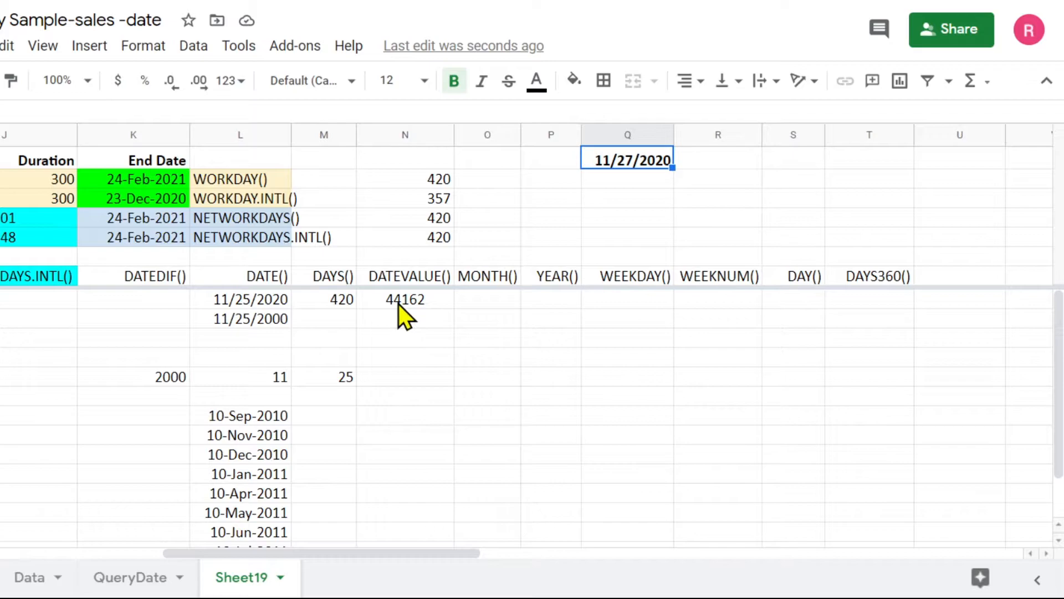
pyautogui.click(417, 307)
pyautogui.click(630, 165)
# Step: Enter a formula in Q2 that subtracts the DATEVALUE number in N8 from the date in Q1
pyautogui.click(627, 183)
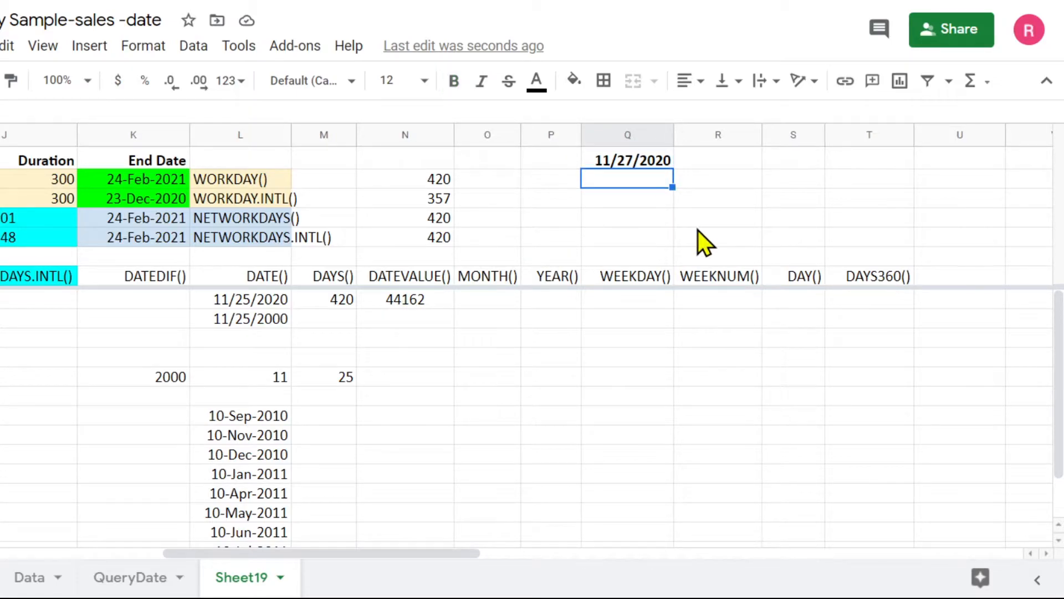
pyautogui.write('=Q1')
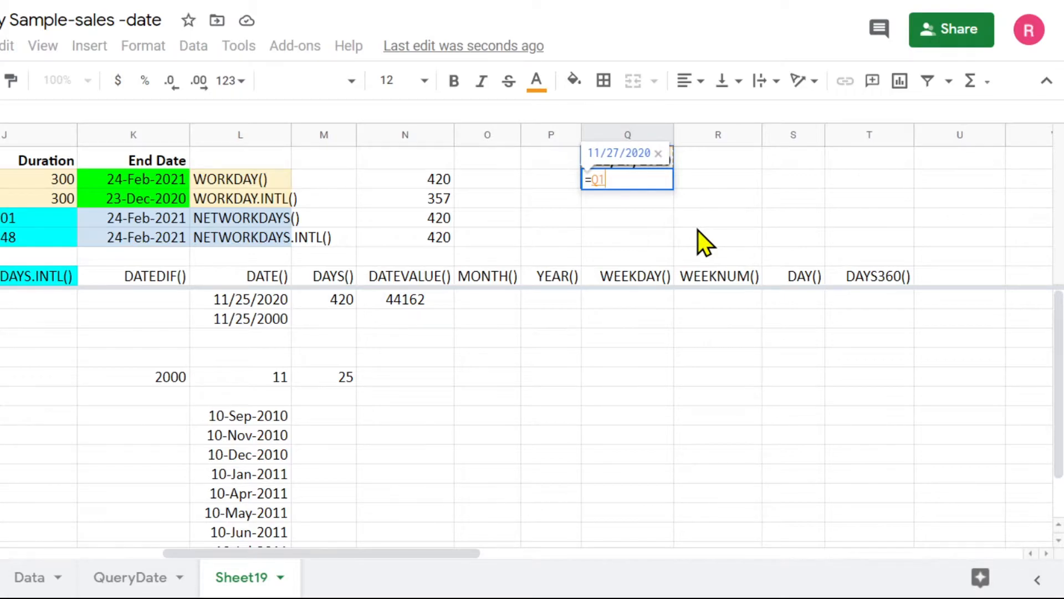
pyautogui.write(' -')
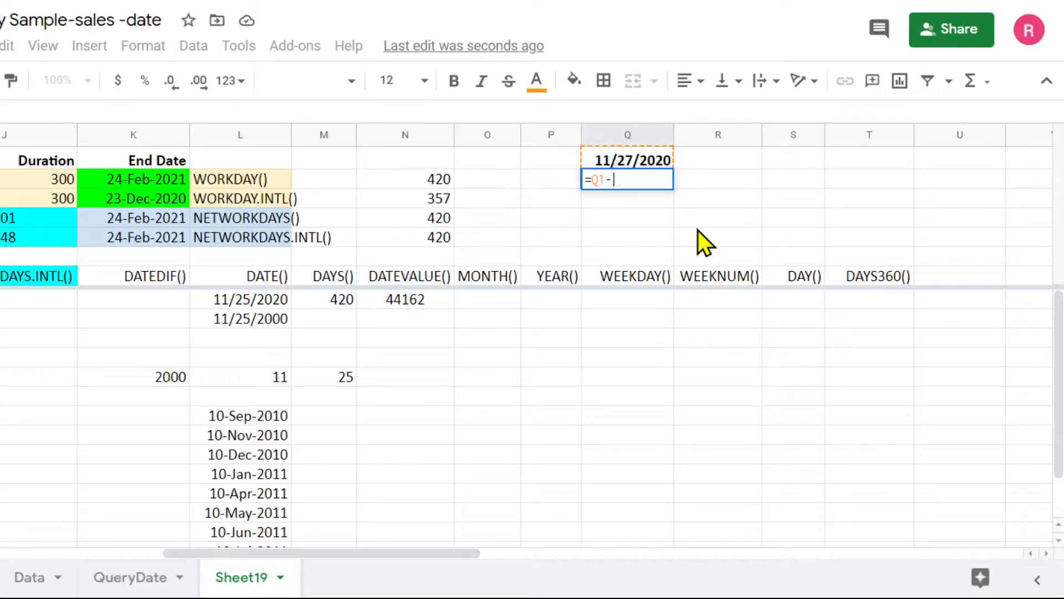
pyautogui.click(394, 305)
pyautogui.press('Return')
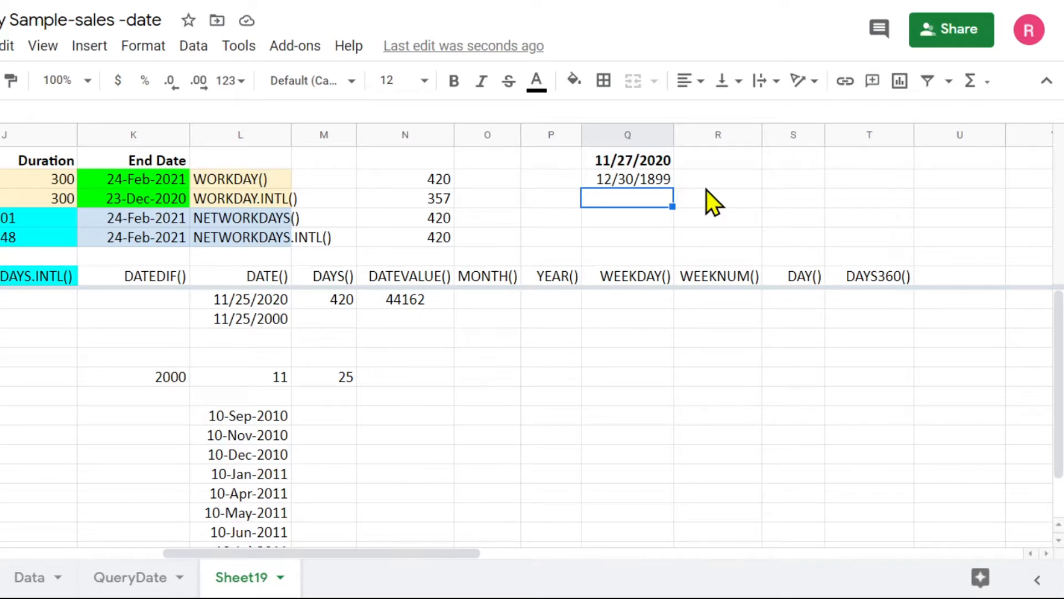
# Step: Format the dates in Q1:Q3 in the 26-Sep-2008 style and select the subtraction result in Q2
pyautogui.press('Up')
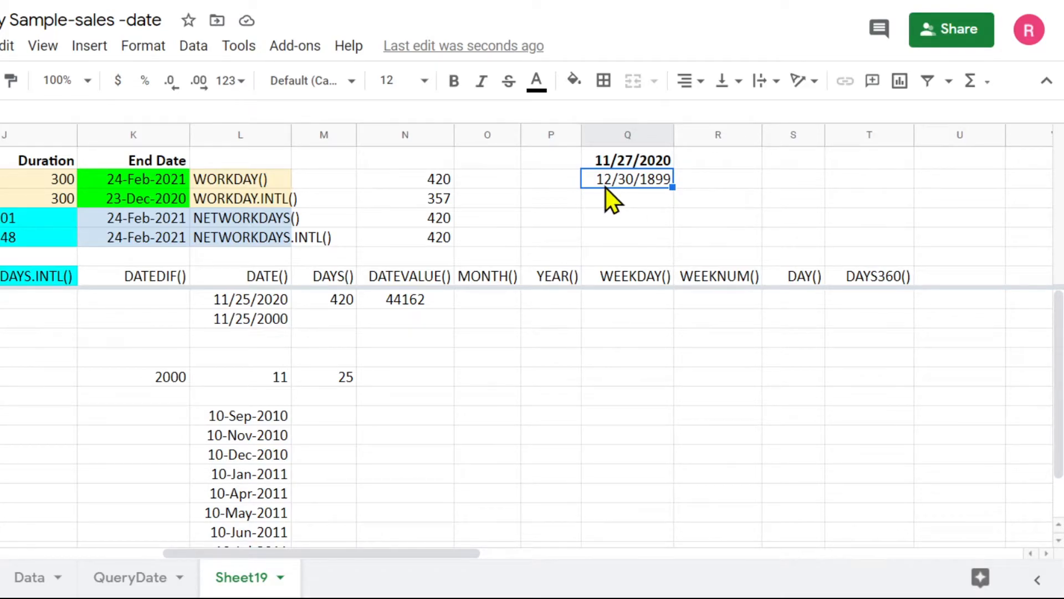
pyautogui.click(597, 165)
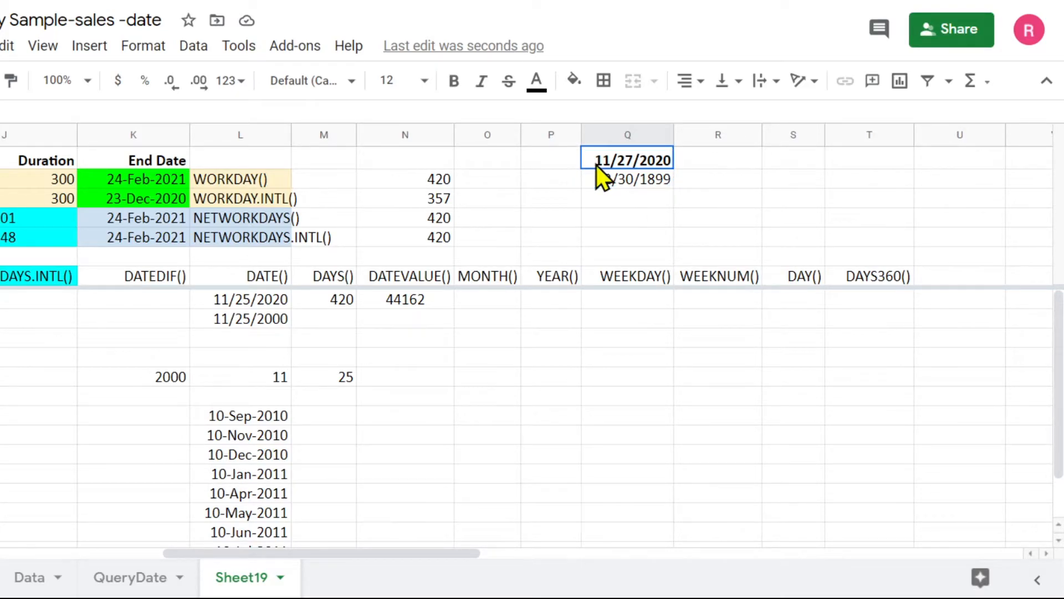
pyautogui.keyDown('shift'); pyautogui.click(617, 201); pyautogui.keyUp('shift')
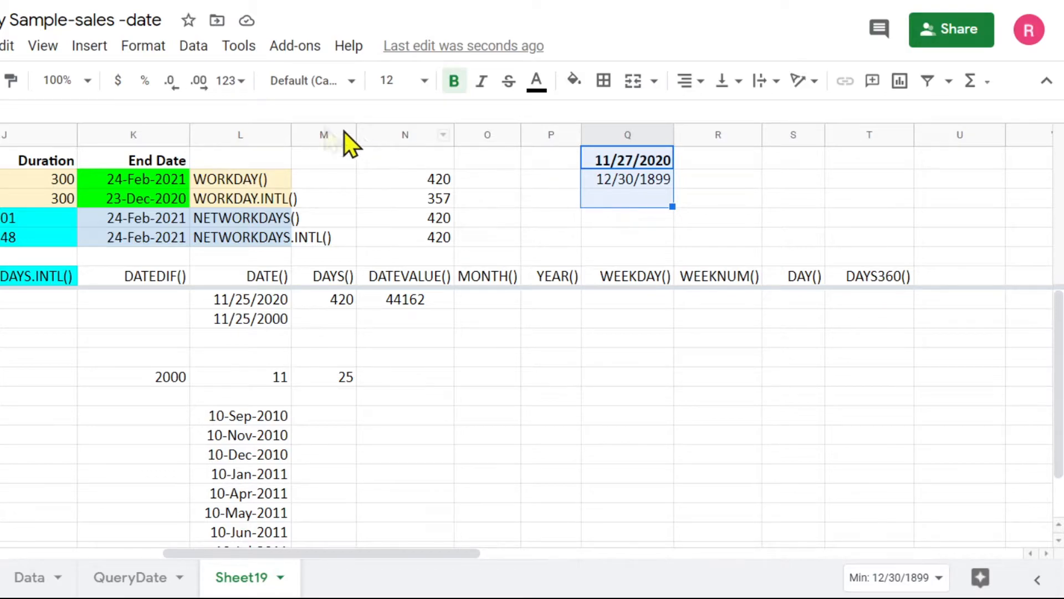
pyautogui.click(229, 81)
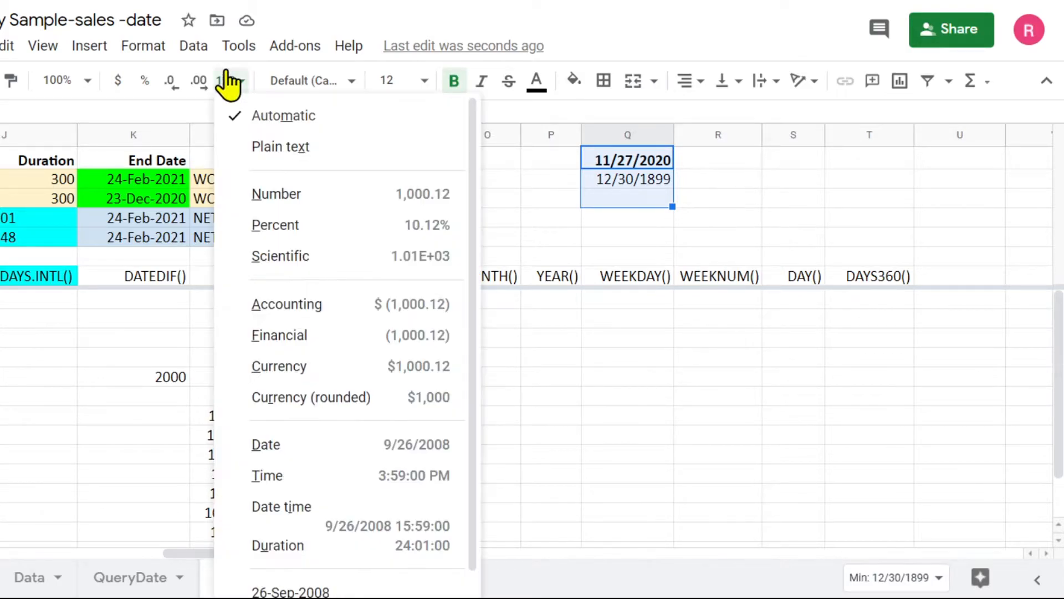
pyautogui.click(321, 590)
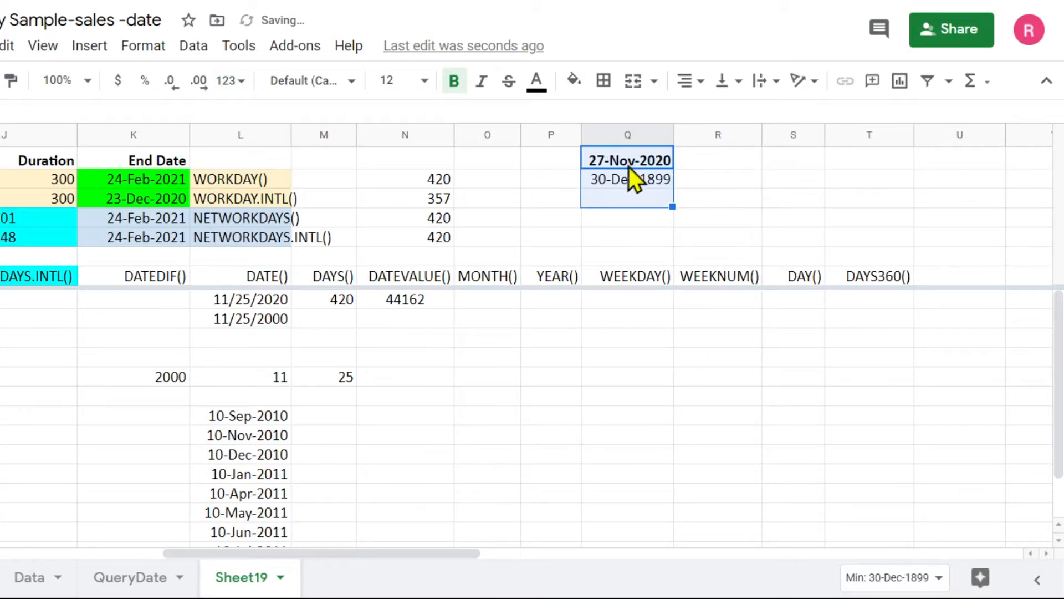
pyautogui.click(616, 182)
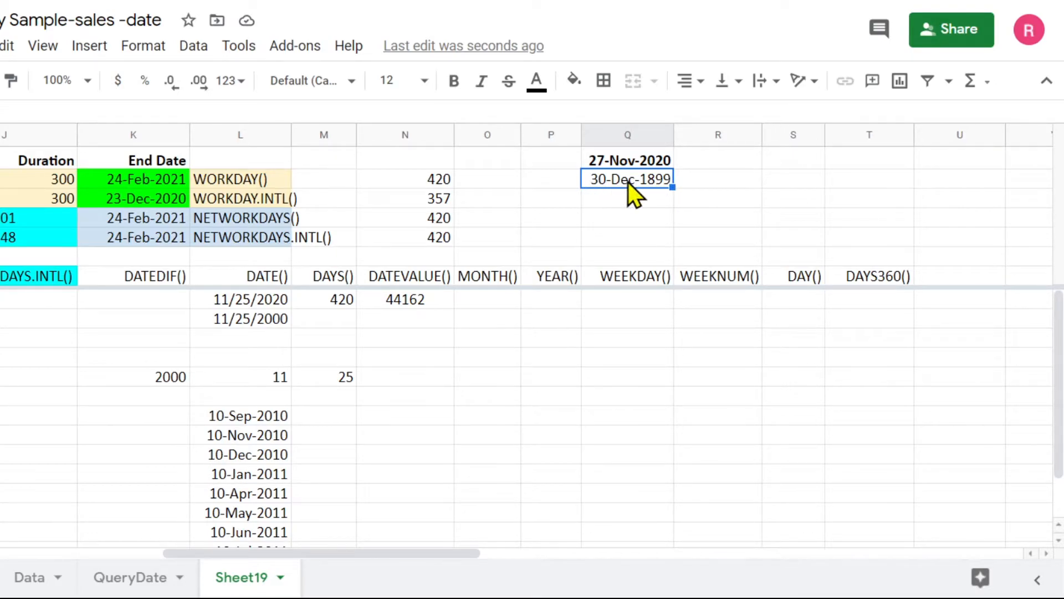
# Step: Check the DATEVALUE formula in N8 and format the subtraction result in Q2 as a Number
pyautogui.click(420, 305)
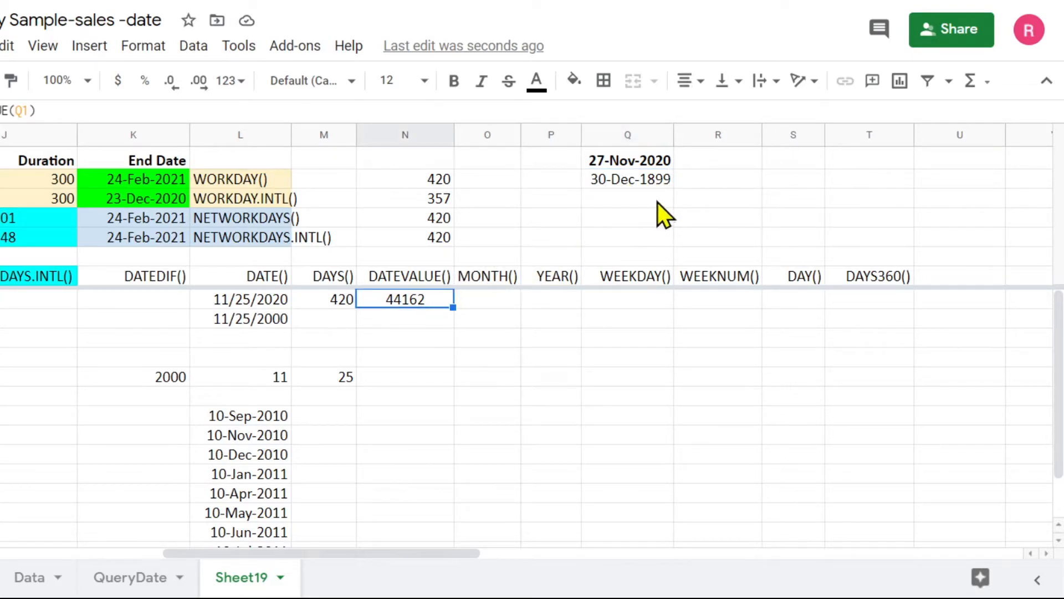
pyautogui.click(641, 185)
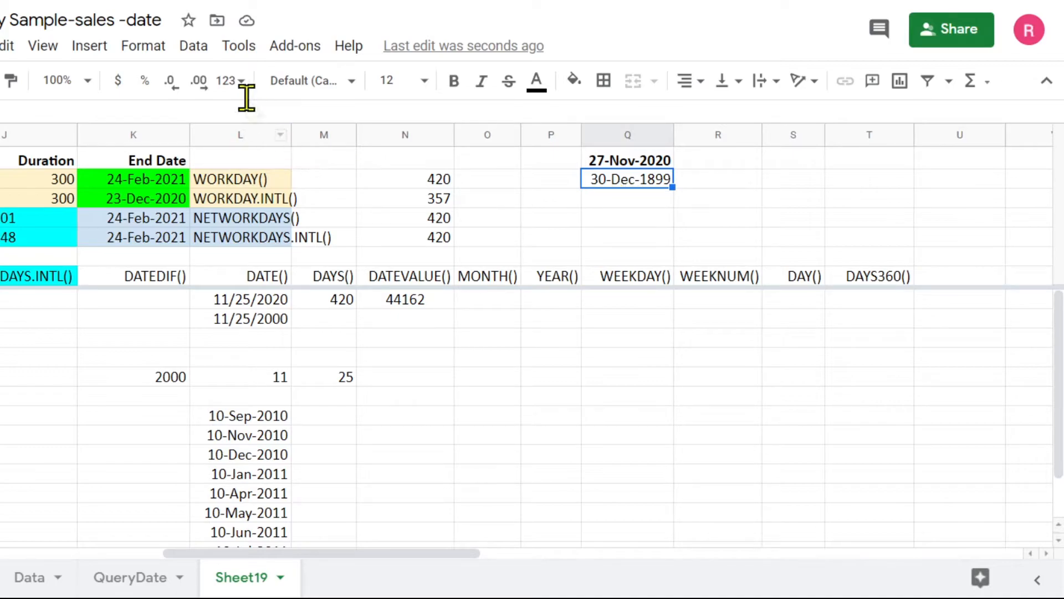
pyautogui.click(229, 82)
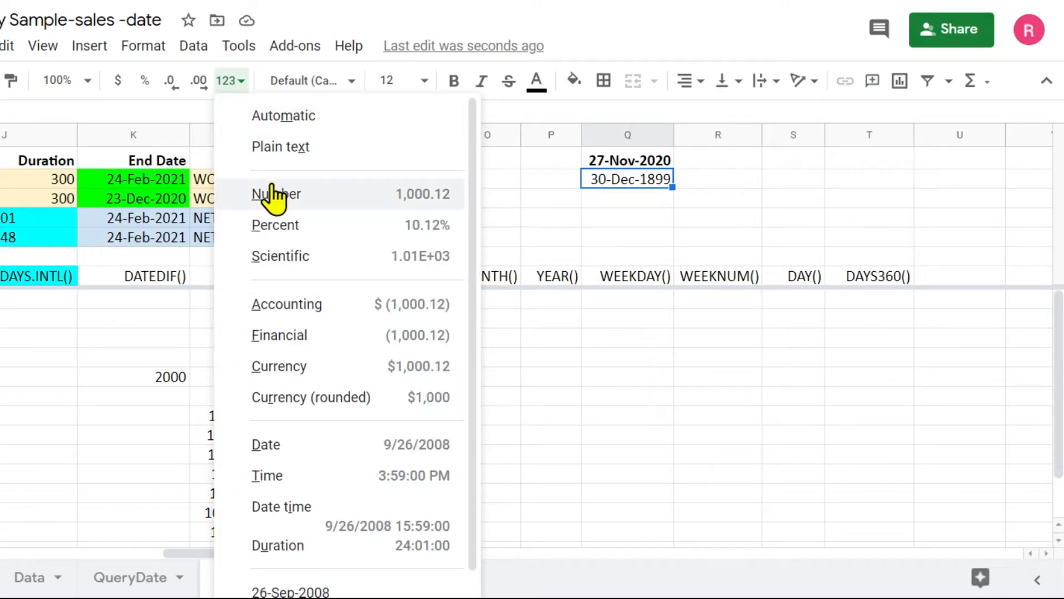
pyautogui.click(363, 194)
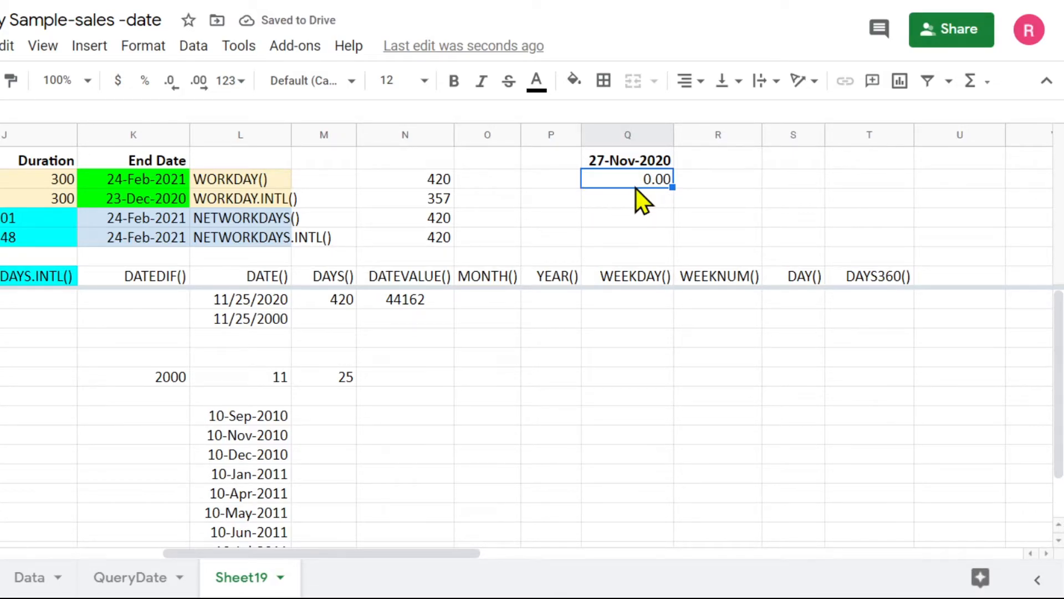
# Step: Replace the content of Q2 with 1 and format it in the 26-Sep-2008 date style
pyautogui.write('1')
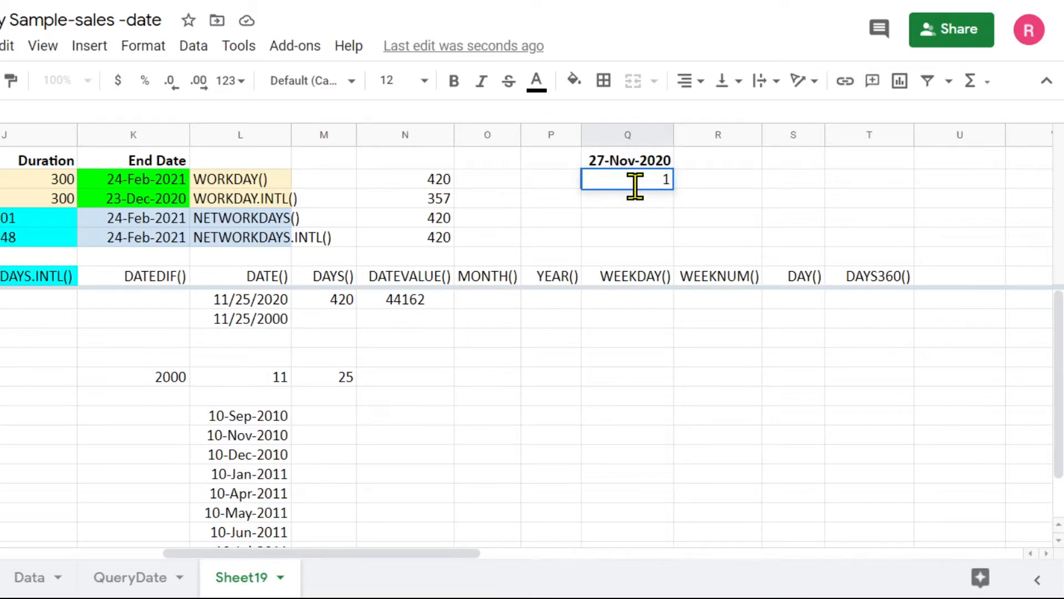
pyautogui.press('Return')
pyautogui.click(636, 180)
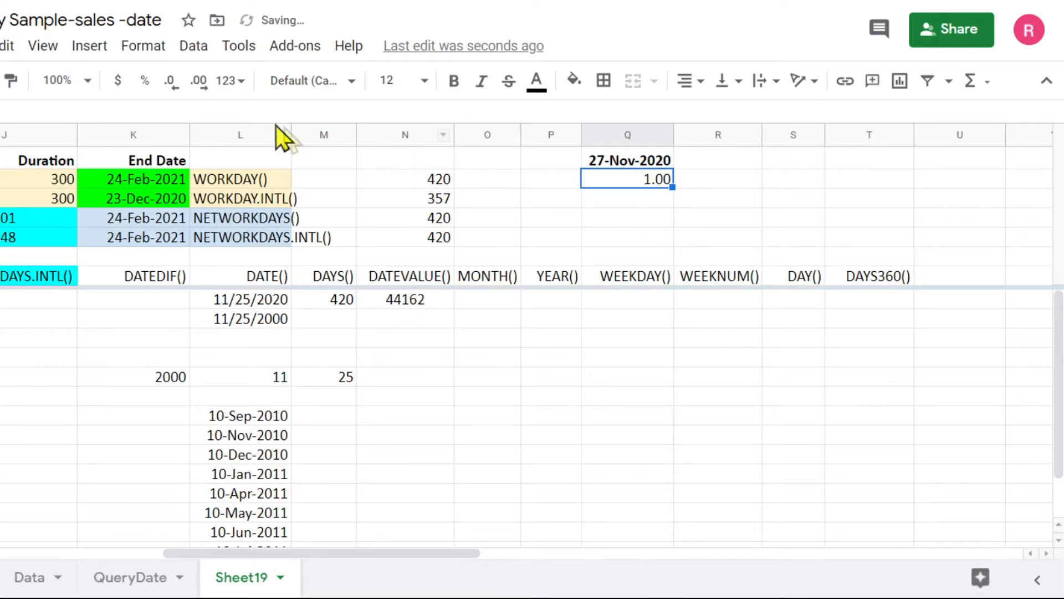
pyautogui.click(231, 81)
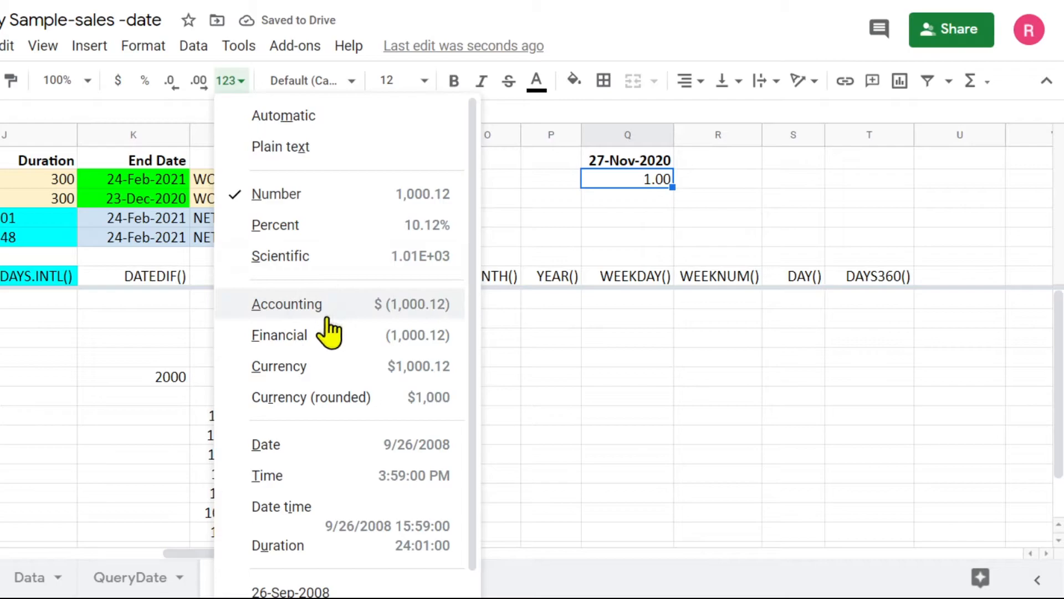
pyautogui.click(310, 591)
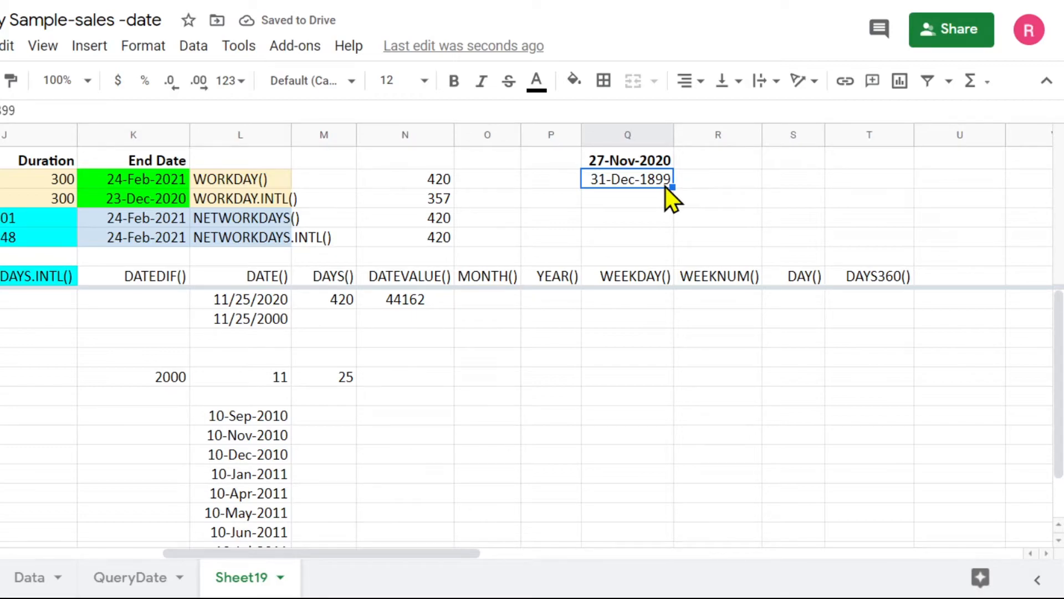
# Step: Replace the content of Q2 with 2 and format it in the 26-Sep-2008 date style
pyautogui.press('BackSpace')
pyautogui.write('2')
pyautogui.press('Return')
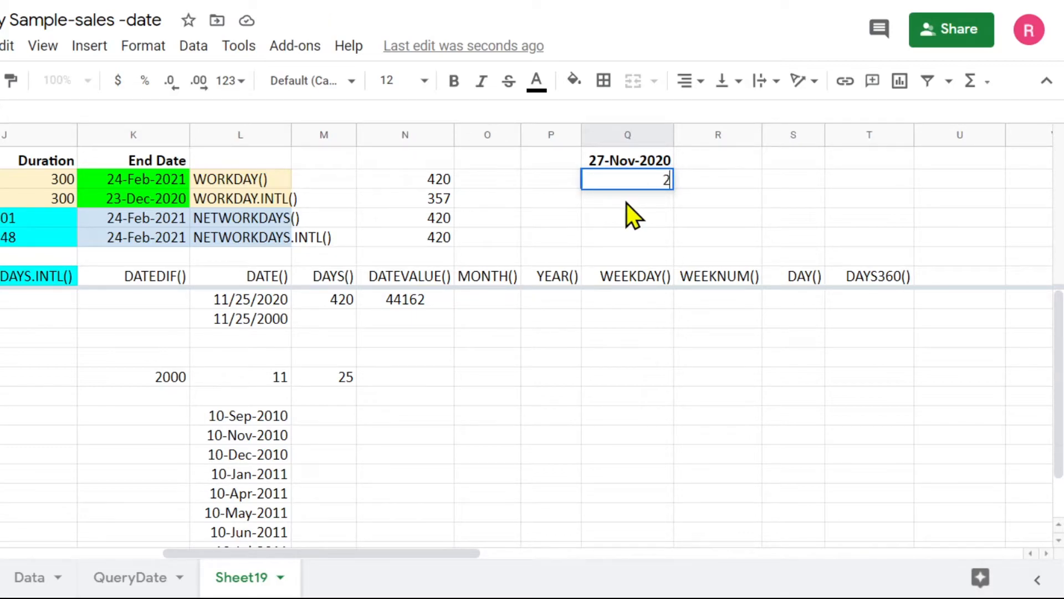
pyautogui.click(636, 186)
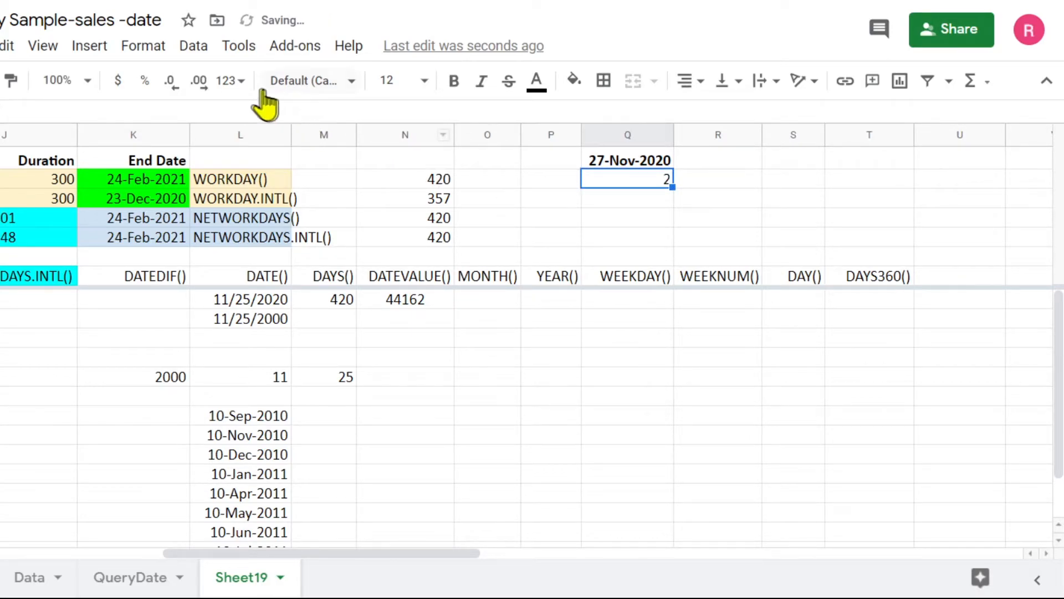
pyautogui.click(228, 89)
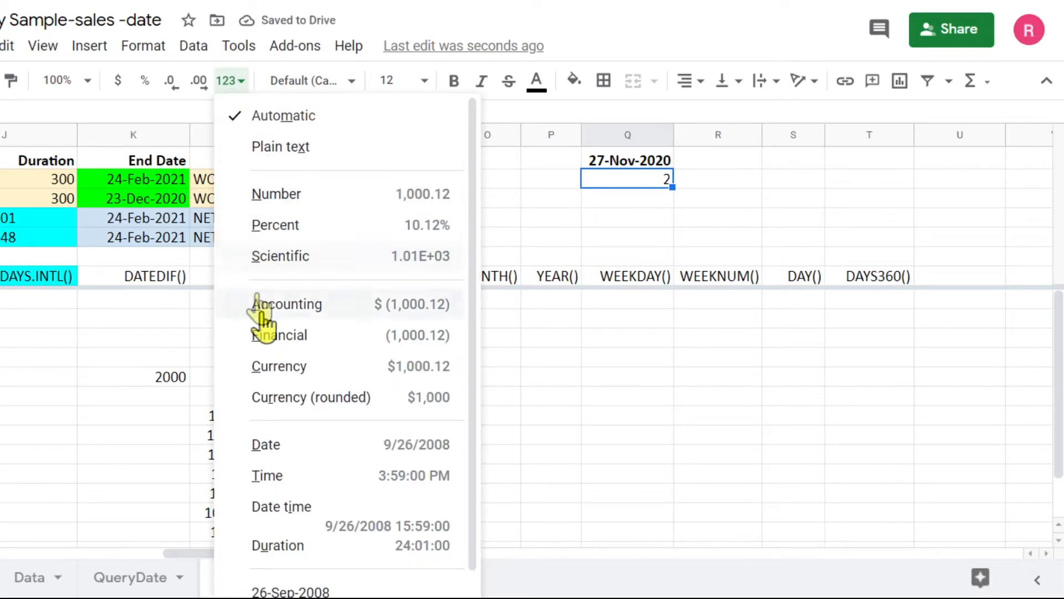
pyautogui.click(317, 589)
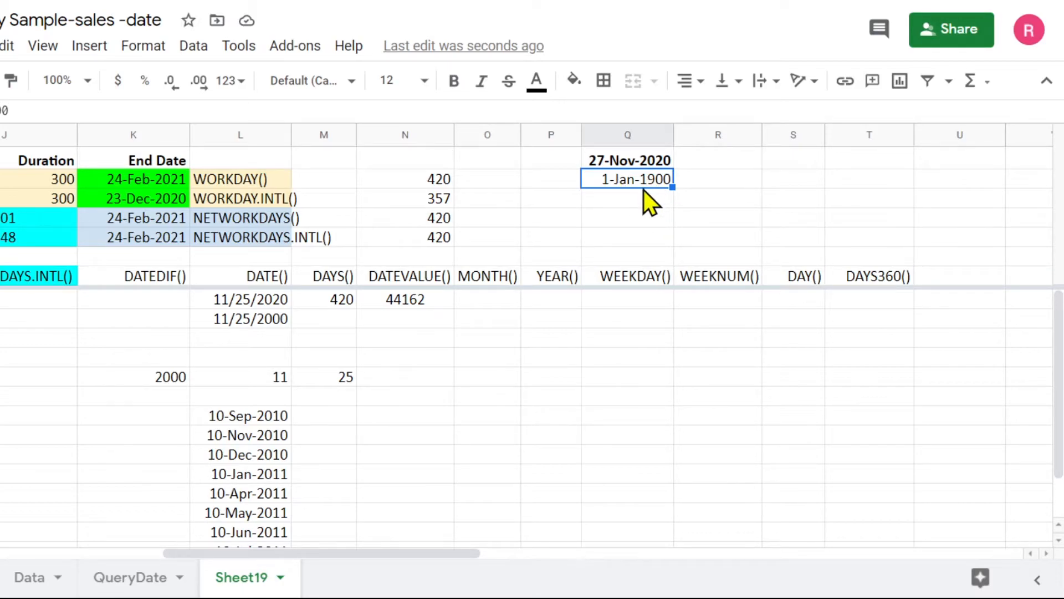
pyautogui.click(624, 197)
pyautogui.click(625, 186)
pyautogui.click(705, 180)
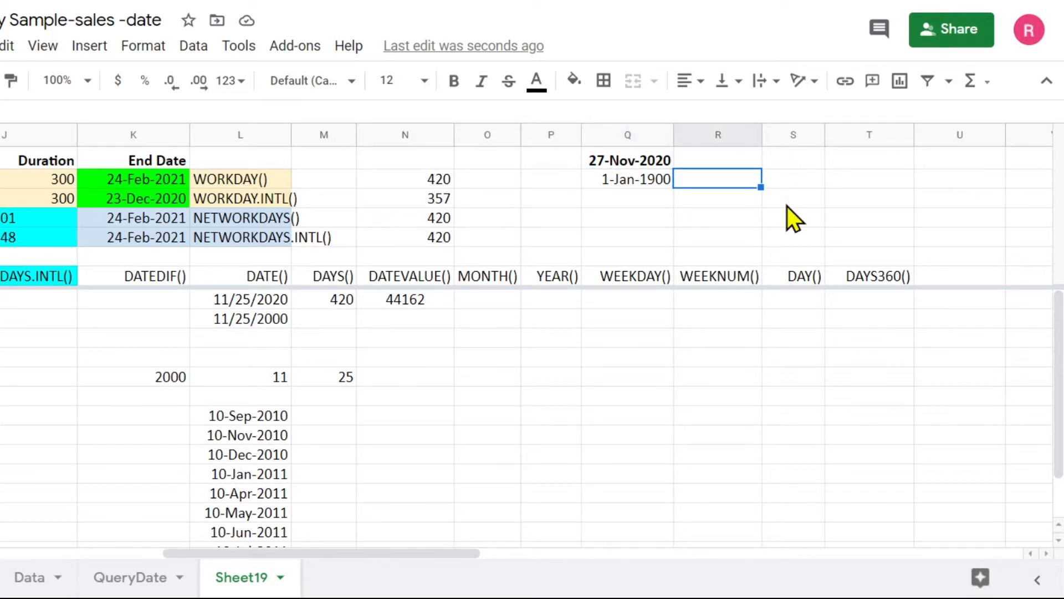
# Step: Enter =DATEVALUE(Q2) in cell N9 under the DATEVALUE() heading
pyautogui.click(406, 323)
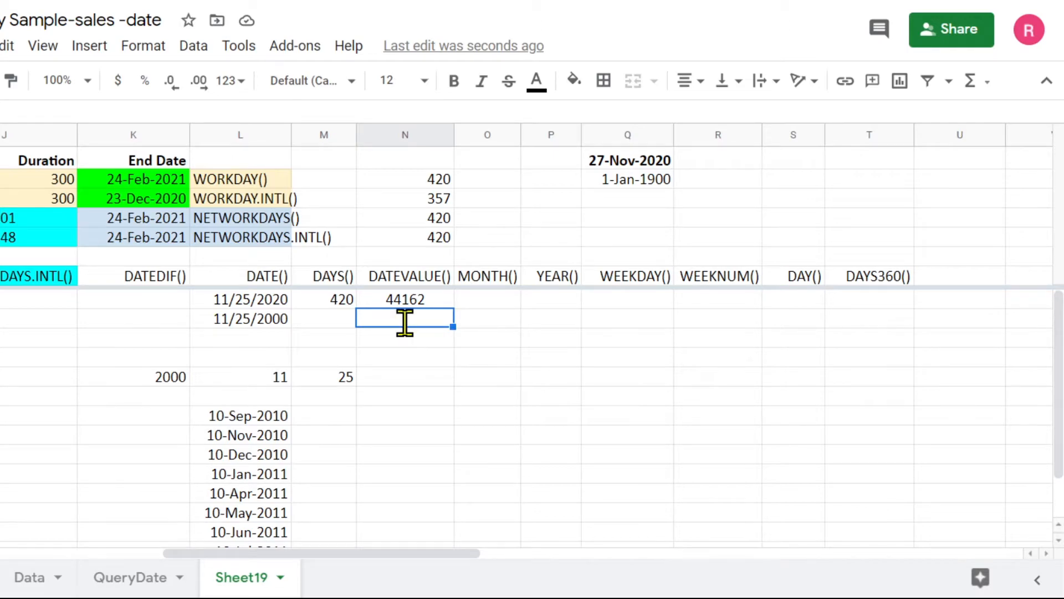
pyautogui.write('=daye')
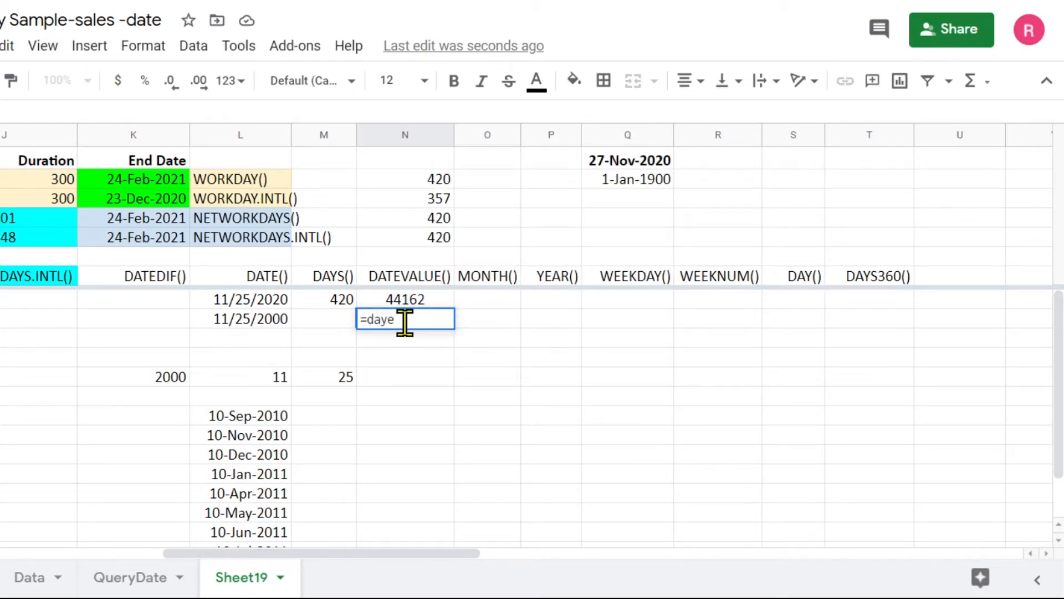
pyautogui.press('BackSpace')
pyautogui.press('BackSpace')
pyautogui.write('t')
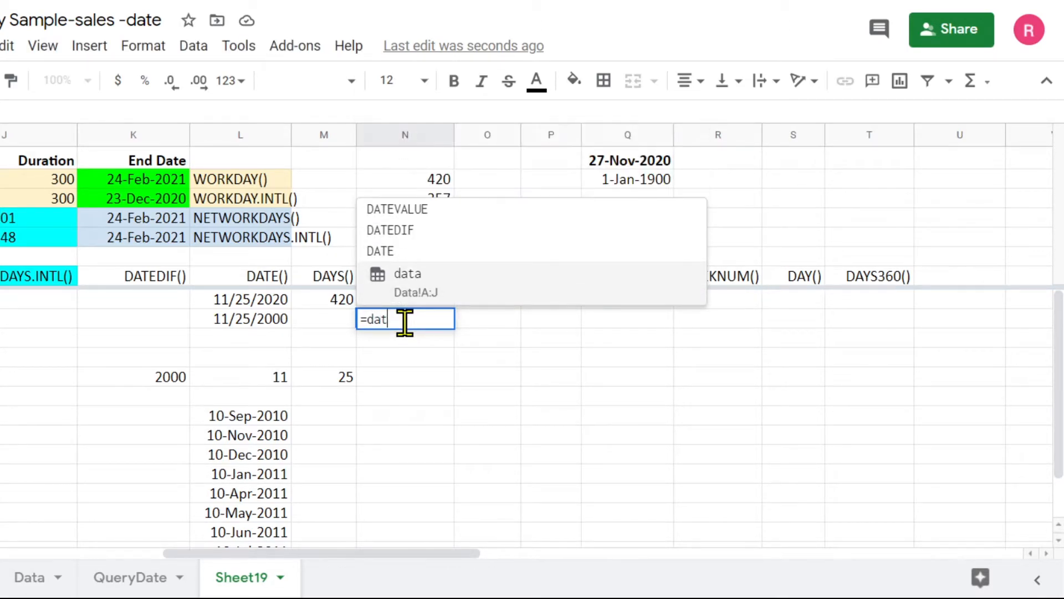
pyautogui.click(418, 221)
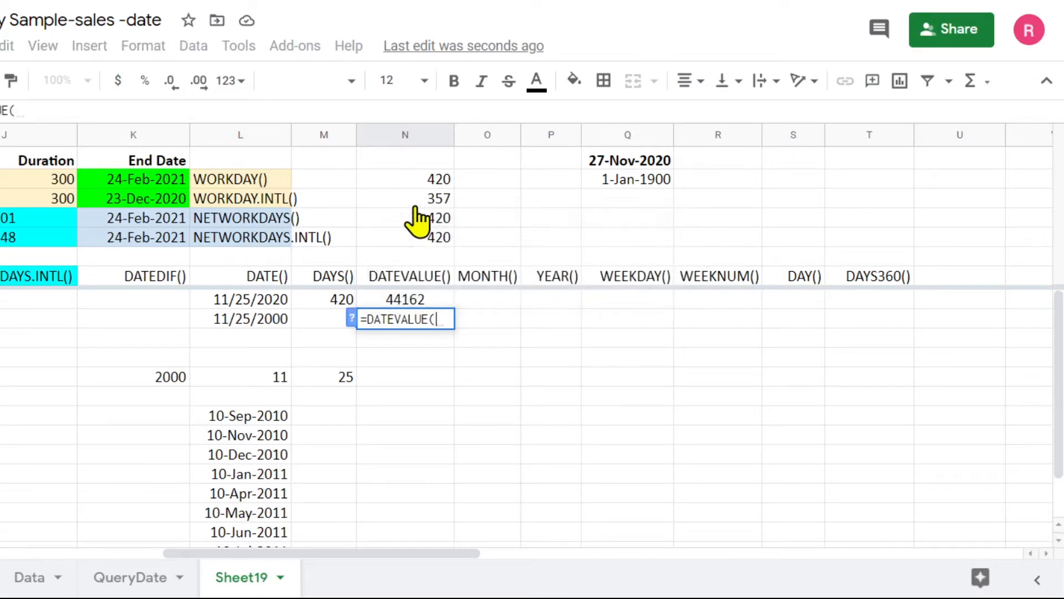
pyautogui.click(641, 179)
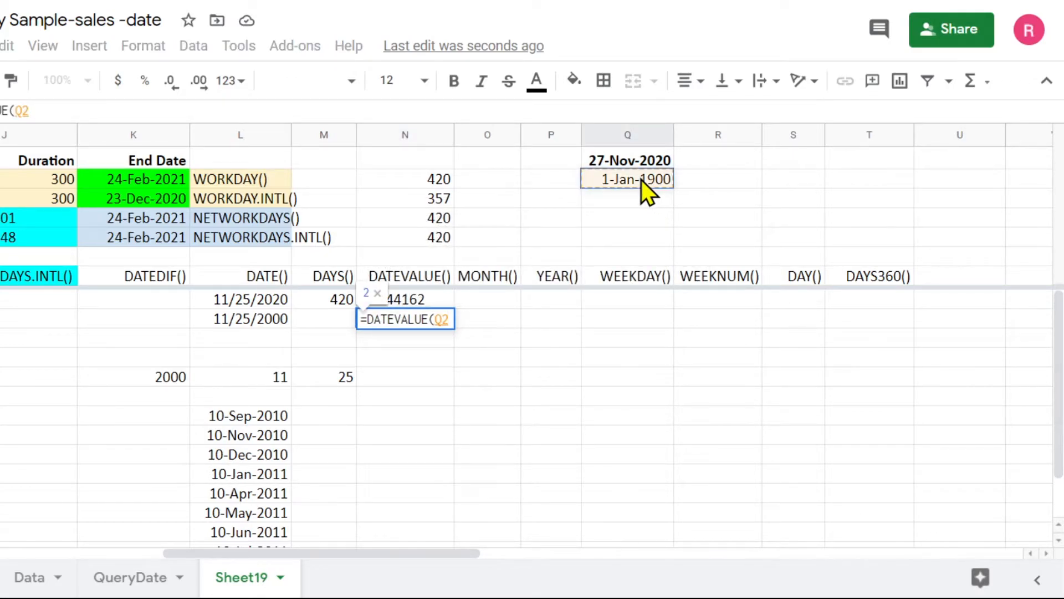
pyautogui.write(')')
pyautogui.press('Return')
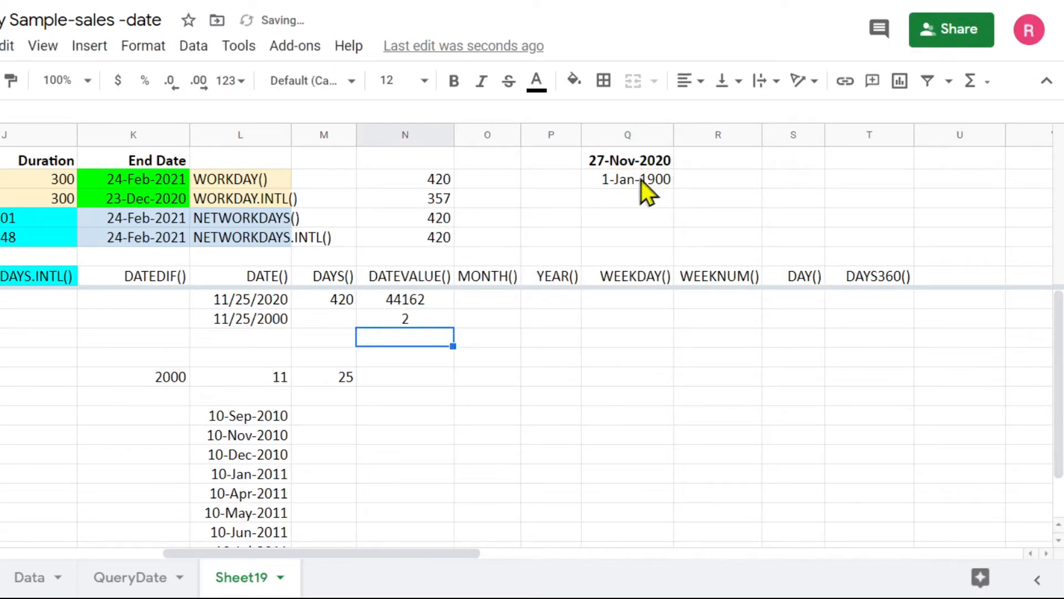
# Step: Compare the DATEVALUE results in N8 and N9 with their source dates in Q1 and Q2
pyautogui.click(393, 324)
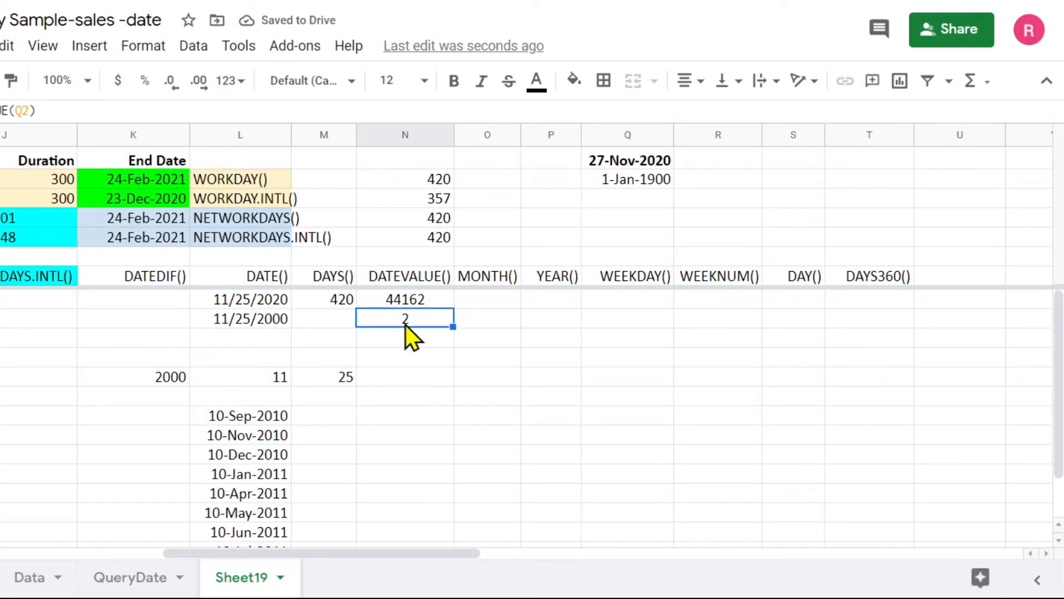
pyautogui.click(621, 161)
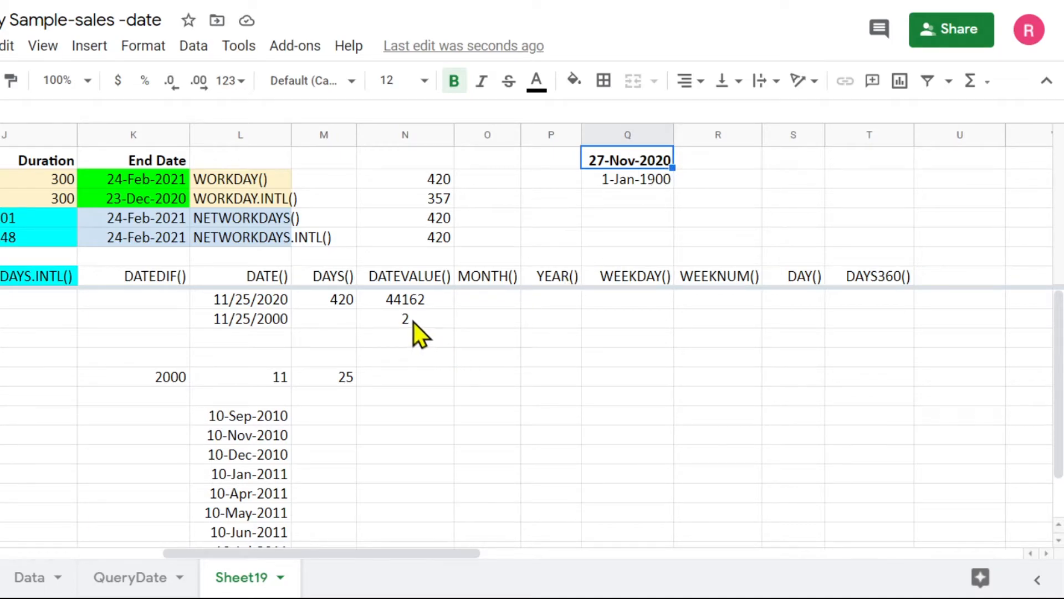
pyautogui.click(626, 185)
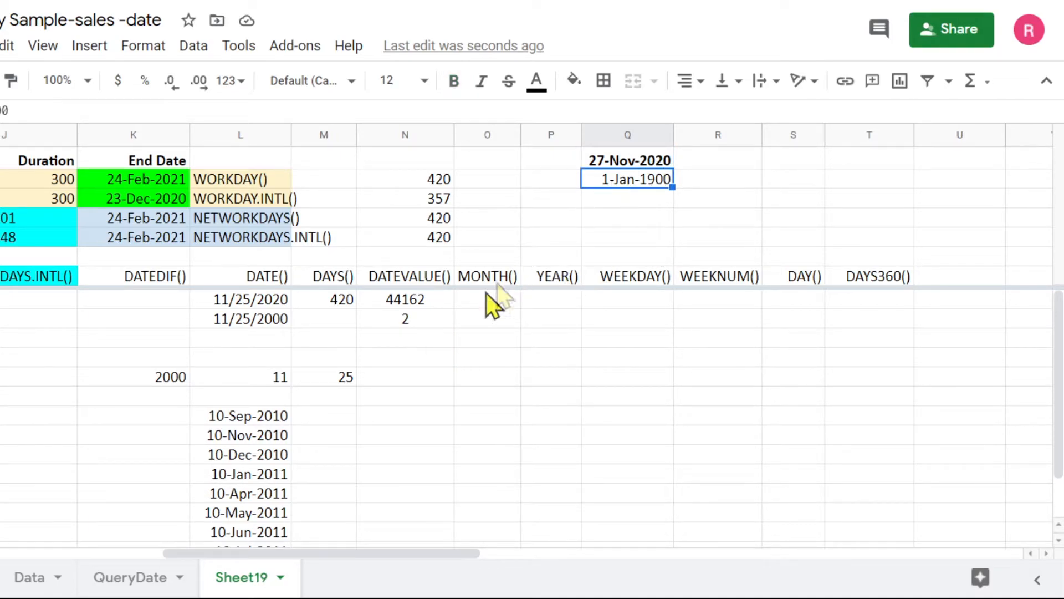
pyautogui.click(402, 322)
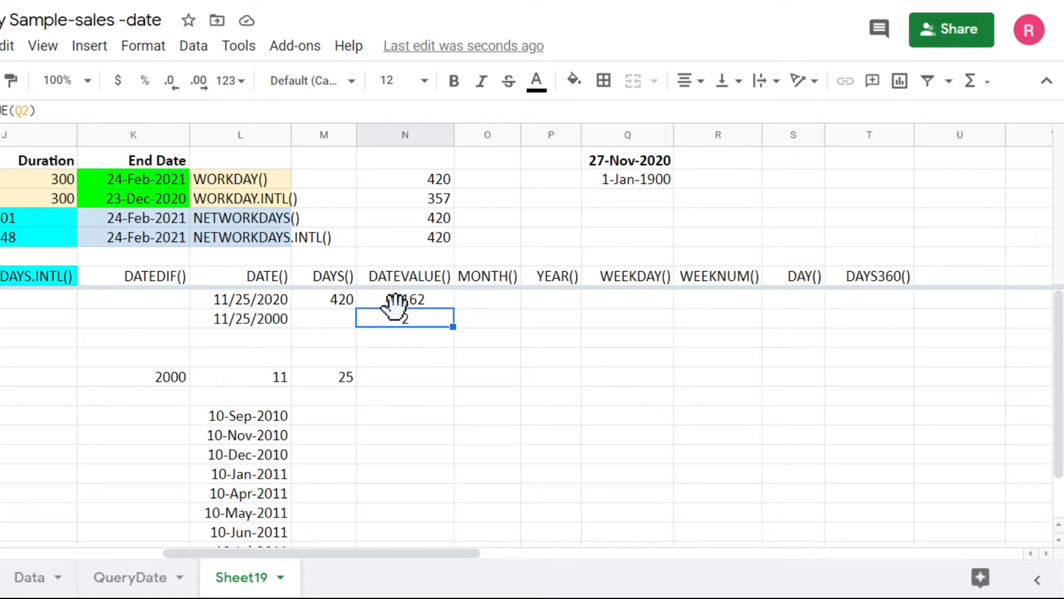
pyautogui.click(441, 304)
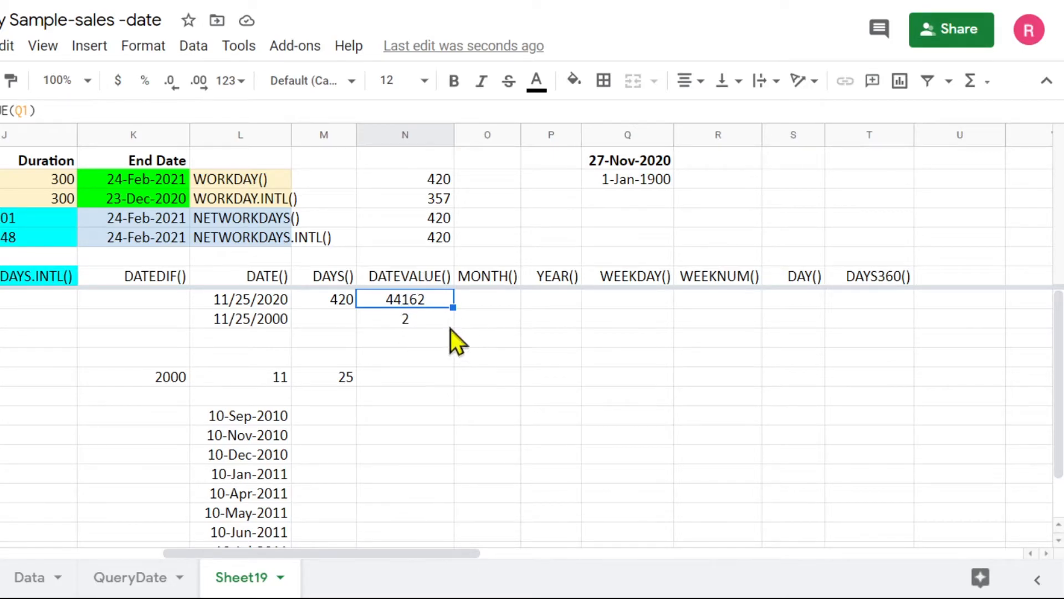
# Step: Enter the formula =MONTH(Q1) in cell O8 under the MONTH() heading and select its result
pyautogui.click(504, 301)
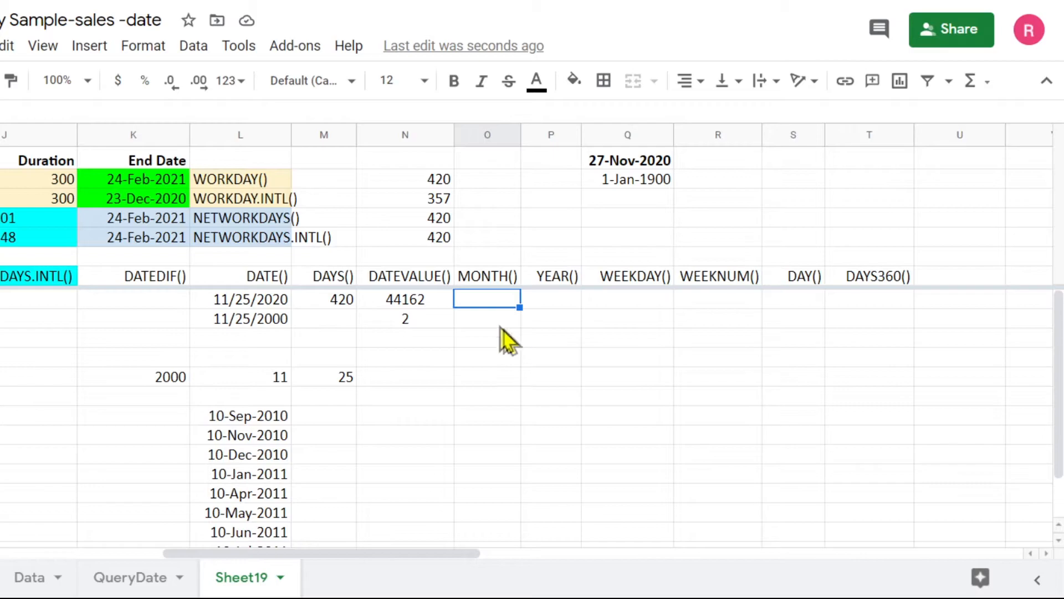
pyautogui.write('=')
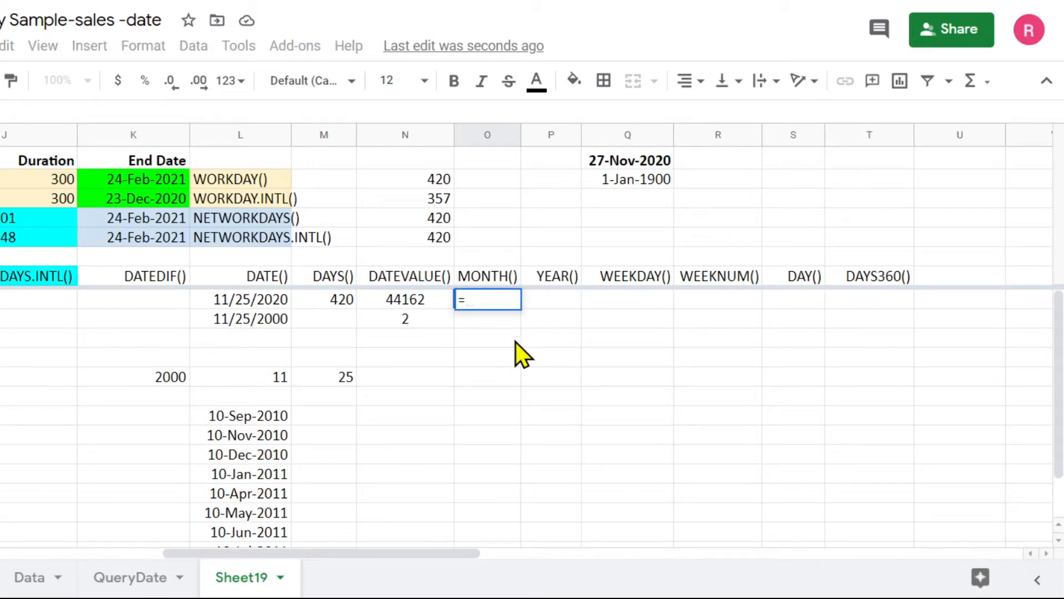
pyautogui.write('month')
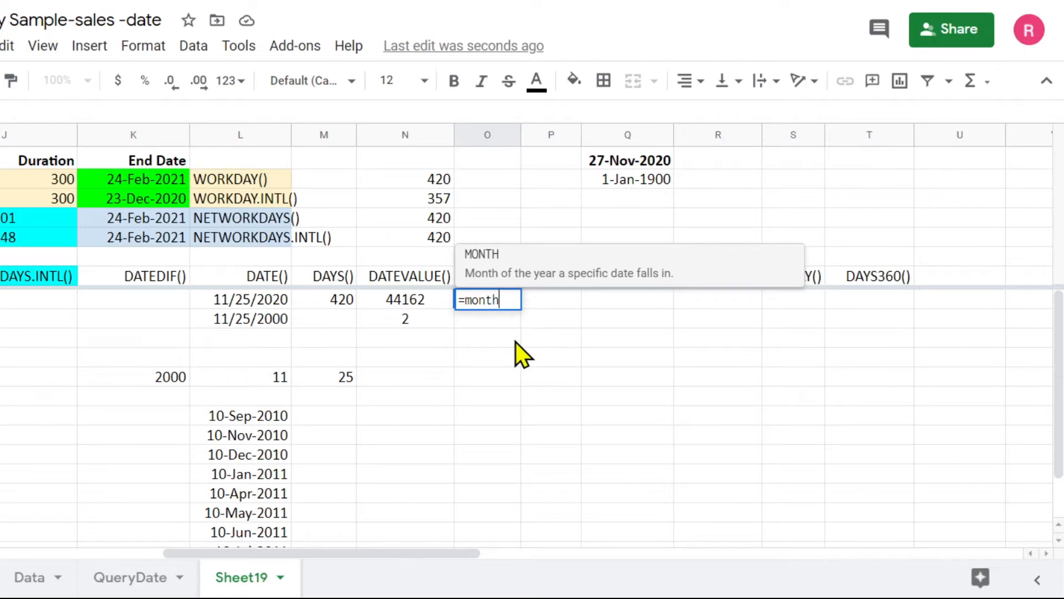
pyautogui.press('Tab')
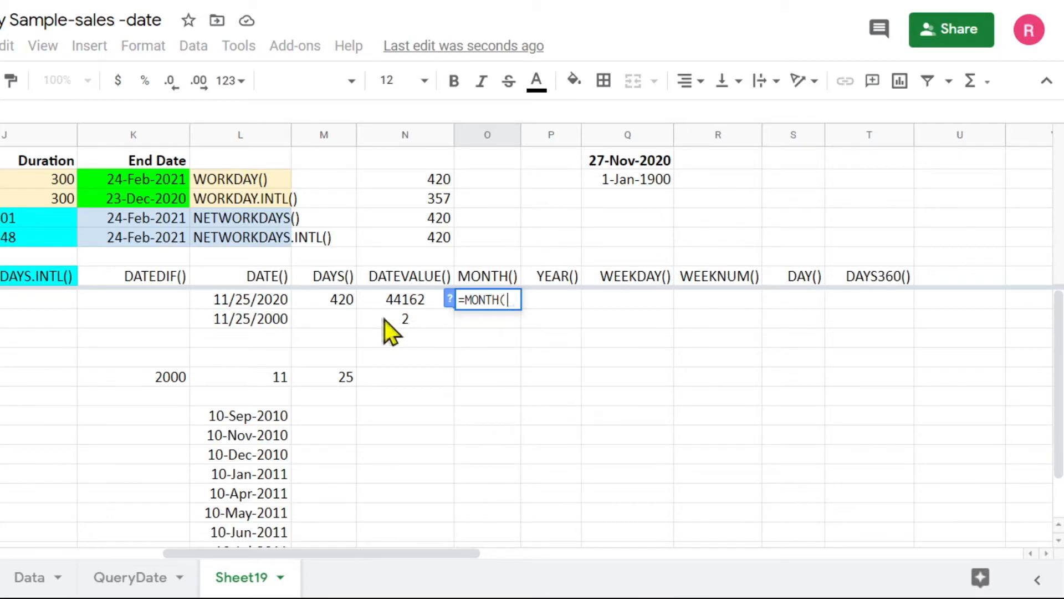
pyautogui.click(613, 157)
pyautogui.press('Return')
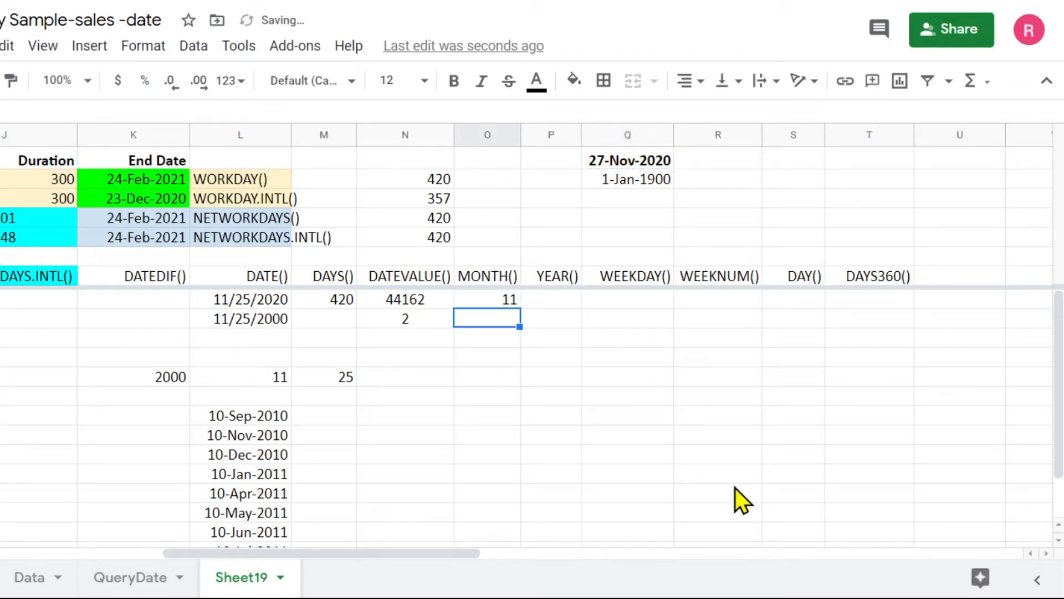
pyautogui.click(488, 301)
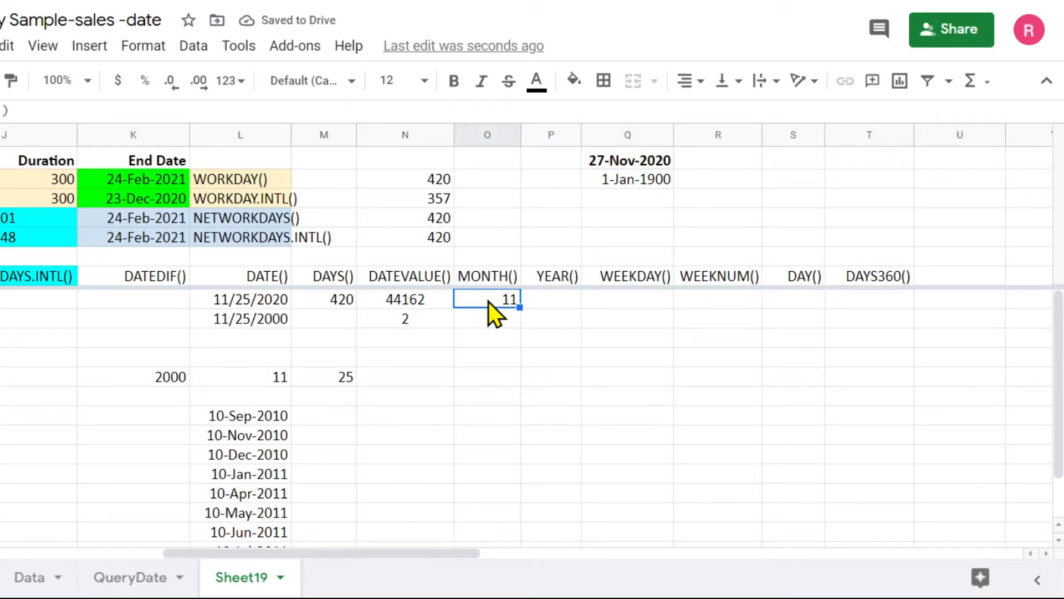
# Step: Enter the formula =YEAR(Q1) in cell P8 under the YEAR() heading
pyautogui.click(554, 305)
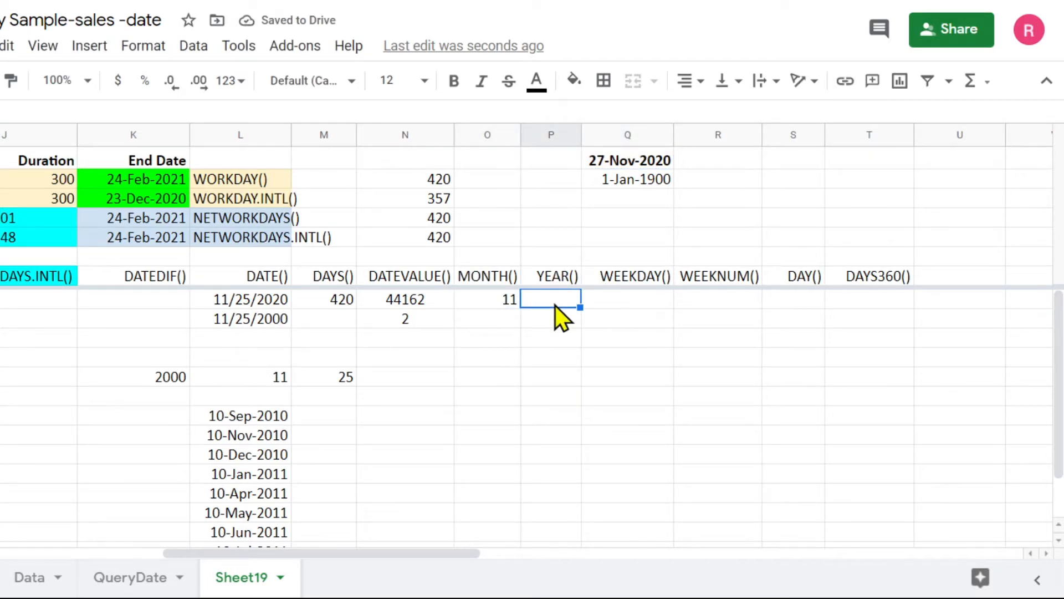
pyautogui.write('=y')
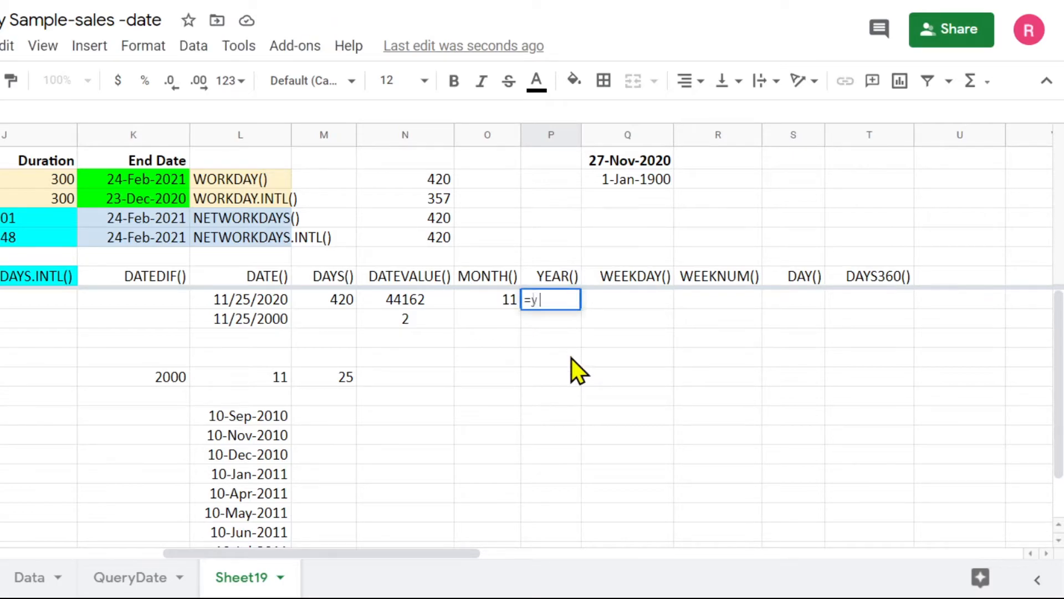
pyautogui.write('ear(')
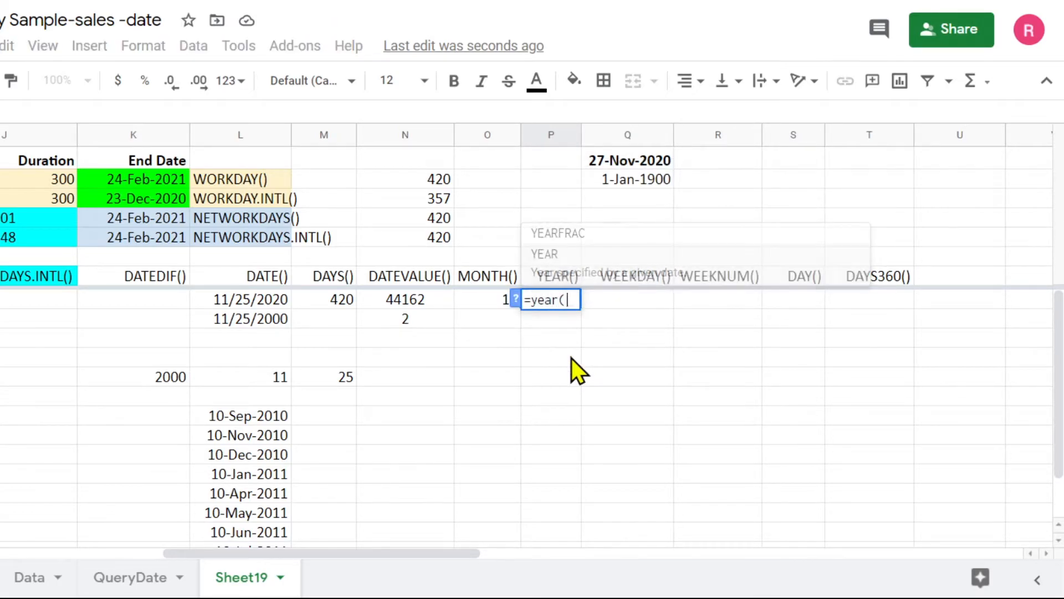
pyautogui.click(641, 165)
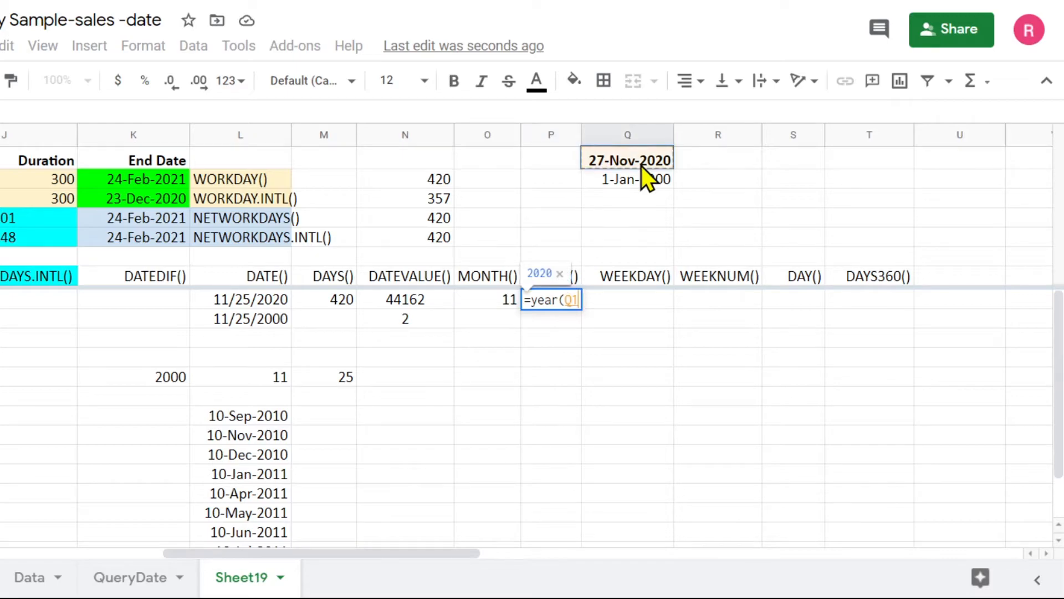
pyautogui.write(')')
pyautogui.press('Return')
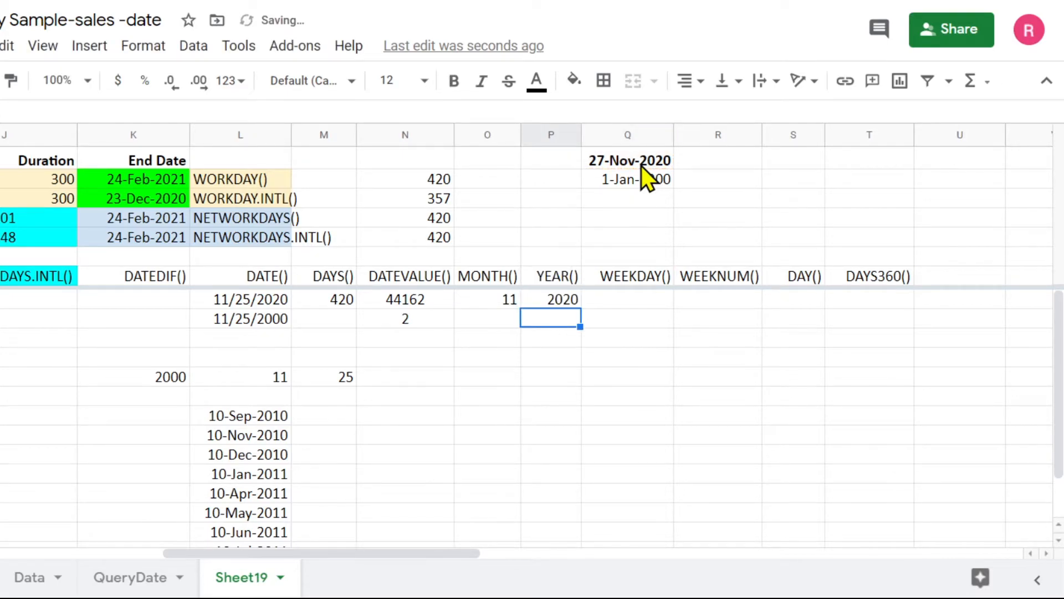
# Step: Enter the formula =WEEKDAY(Q1) in cell Q8 under the WEEKDAY() heading
pyautogui.click(646, 303)
pyautogui.write('=')
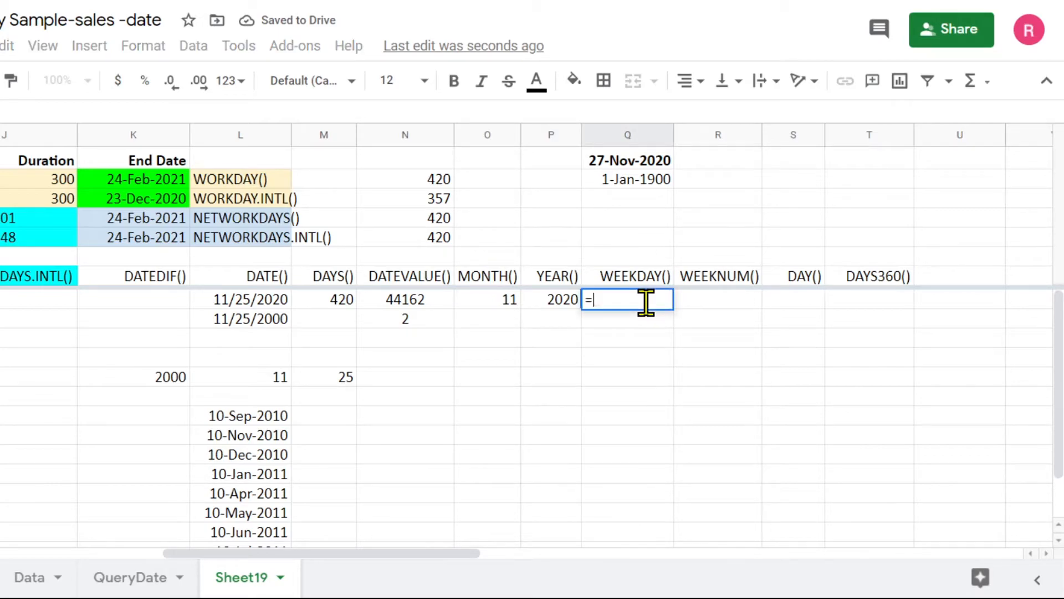
pyautogui.write('week')
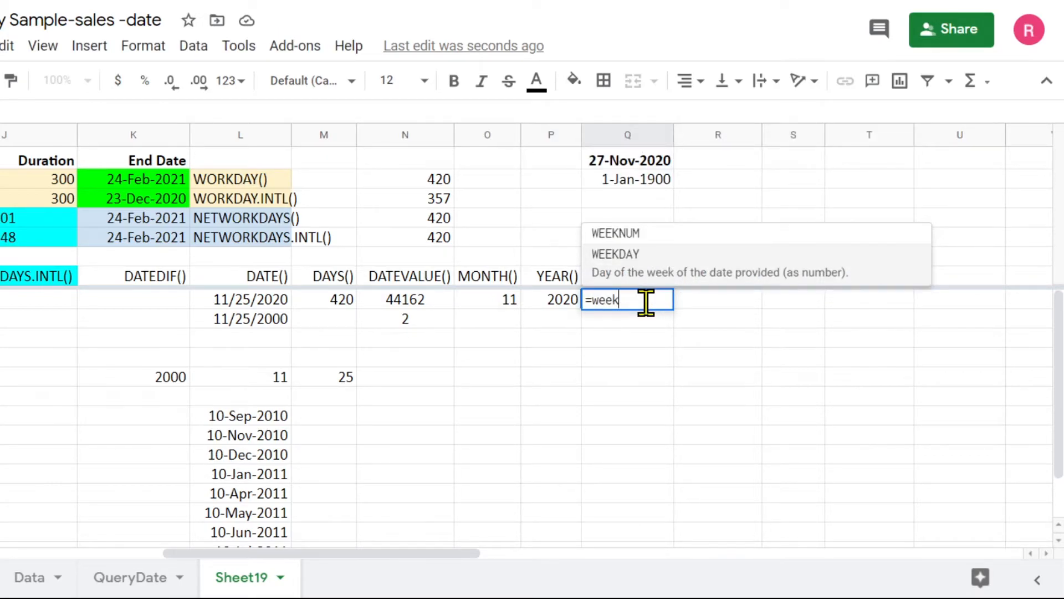
pyautogui.write('d')
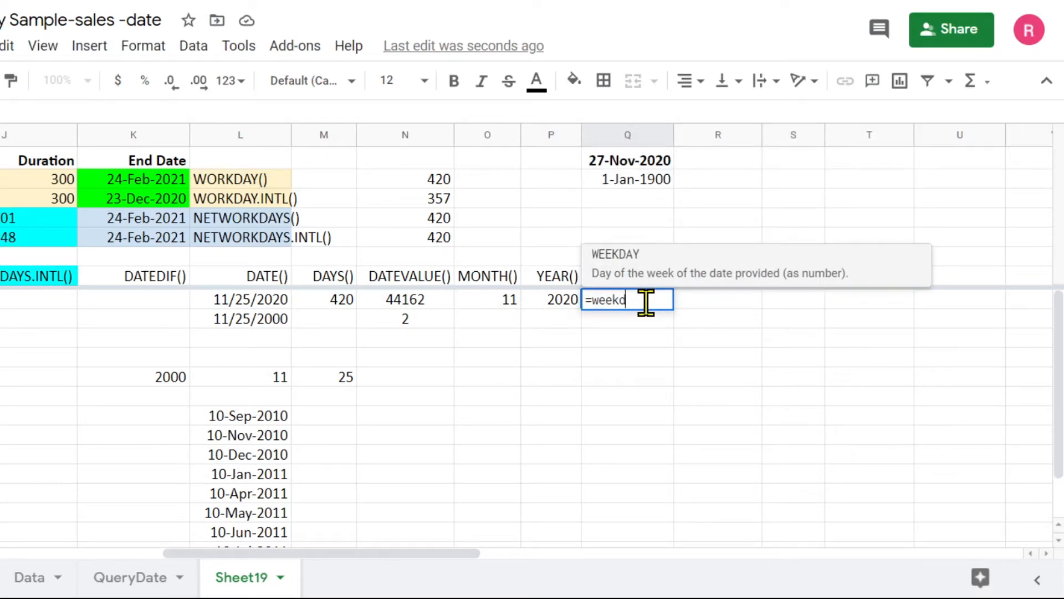
pyautogui.click(629, 256)
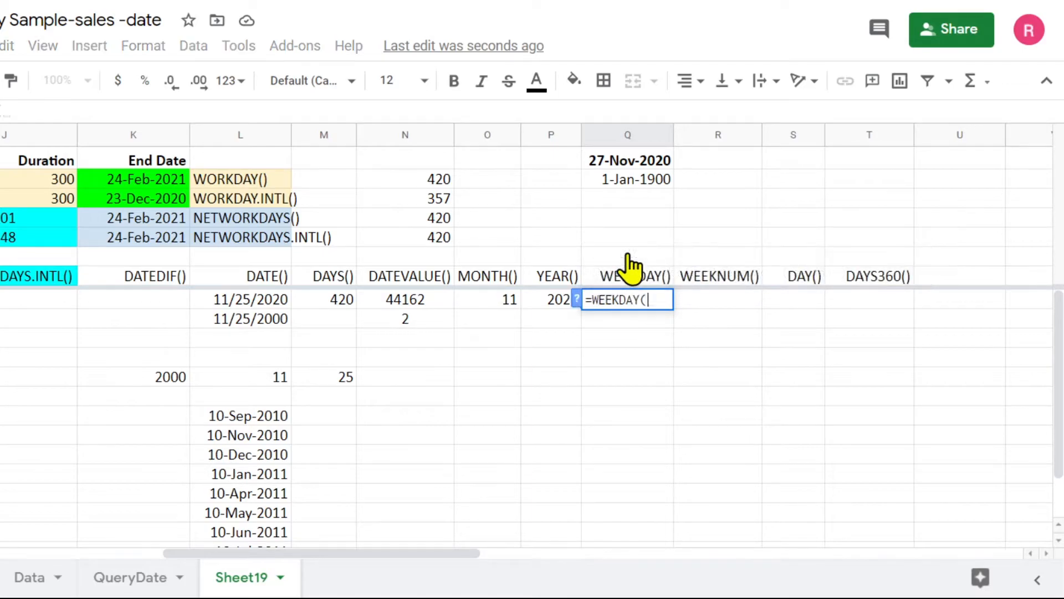
pyautogui.click(634, 159)
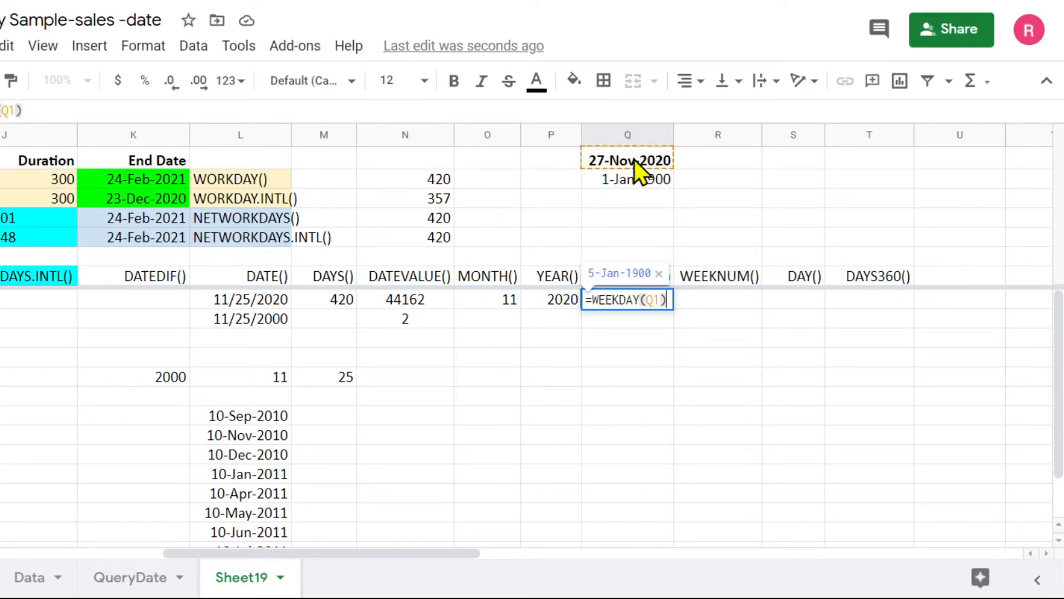
pyautogui.press('Return')
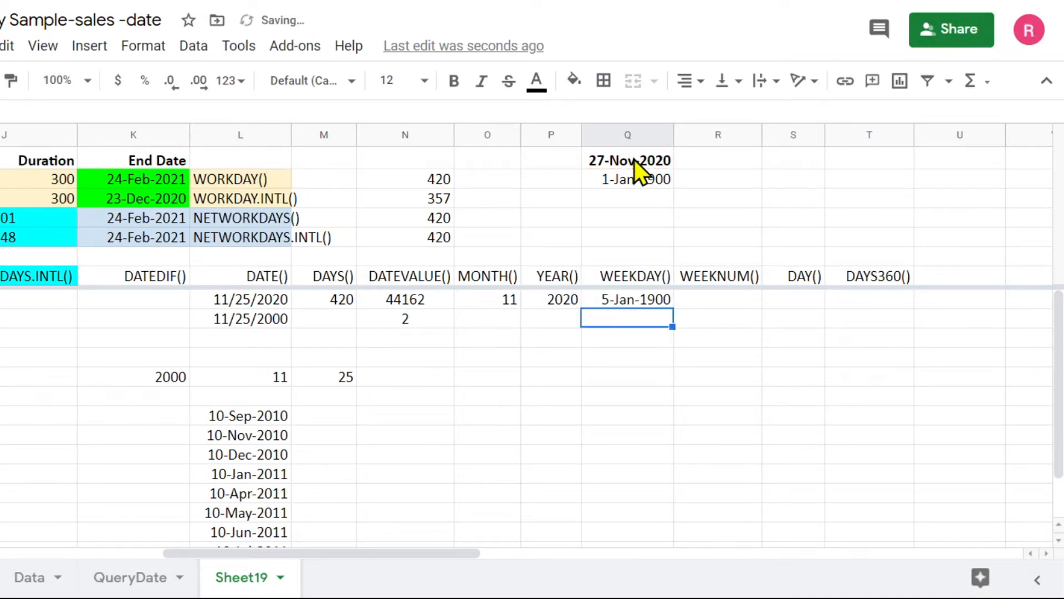
# Step: Format the WEEKDAY result in cell Q8 as Number
pyautogui.click(624, 301)
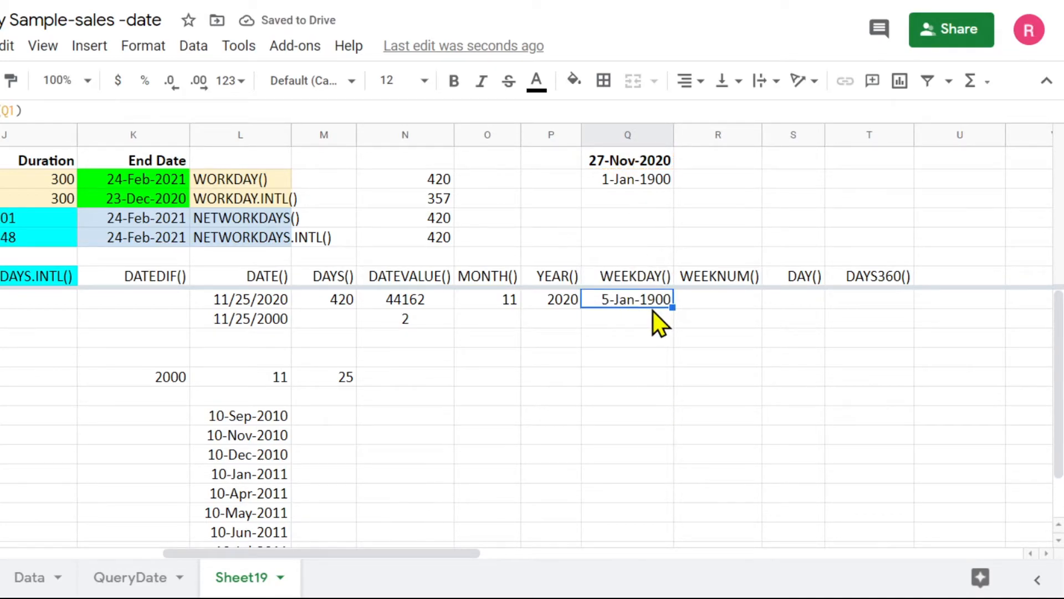
pyautogui.click(228, 82)
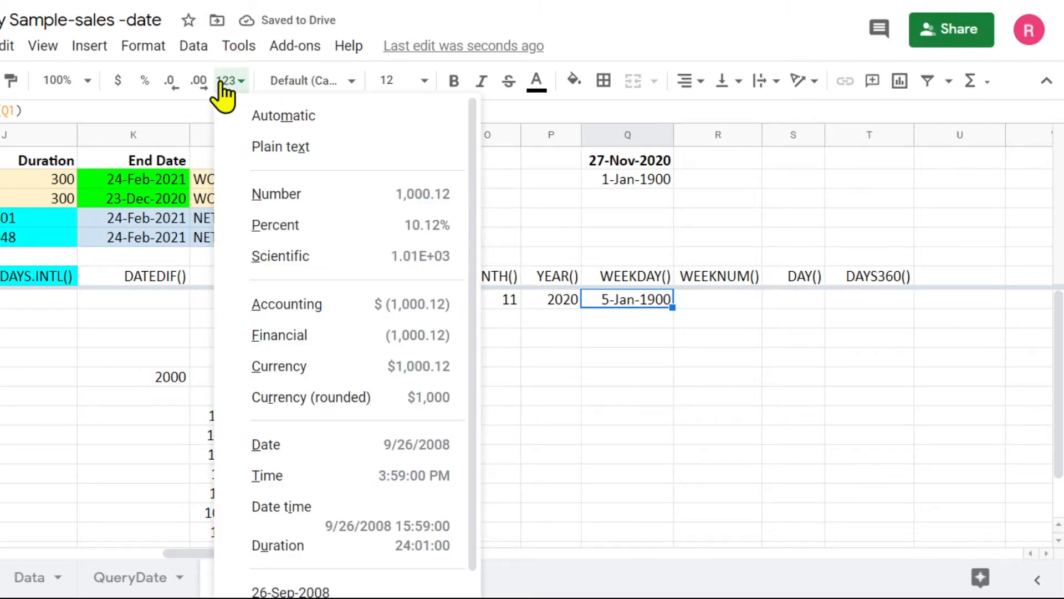
pyautogui.click(294, 193)
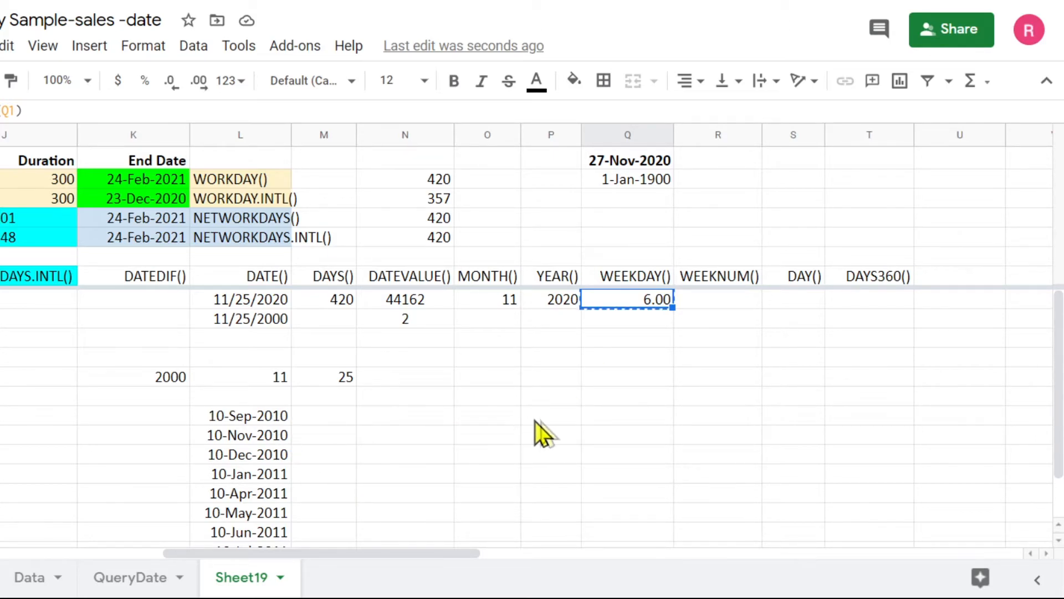
# Step: Paste the copied WEEKDAY cell from Q8, with its number format, into Q14 and read the error details
pyautogui.click(627, 417)
pyautogui.hotkey('ctrl', 'v')
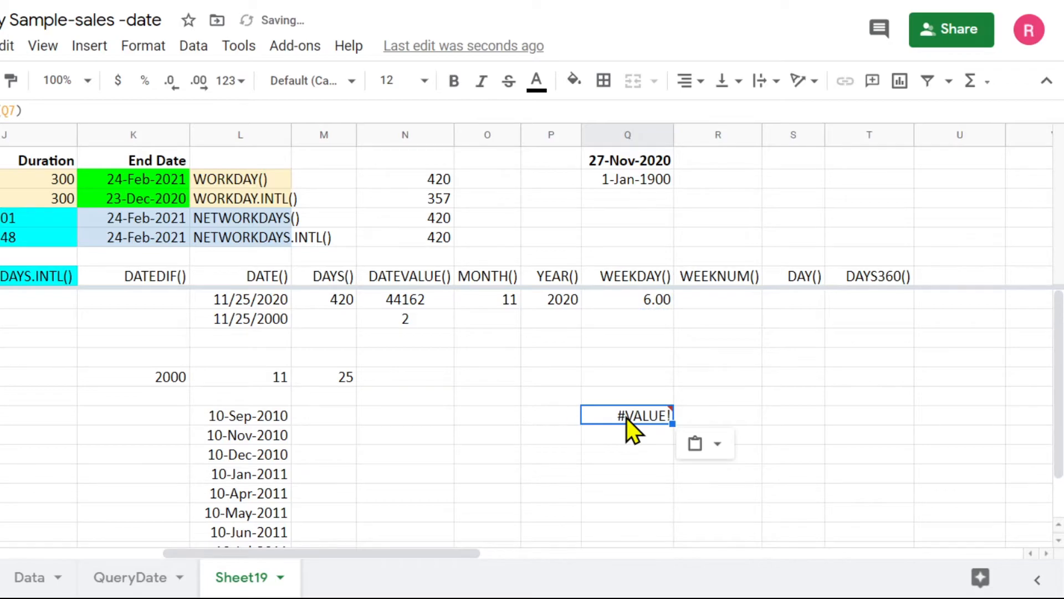
pyautogui.scroll(-1, 623, 448)
pyautogui.scroll(-1, 623, 458)
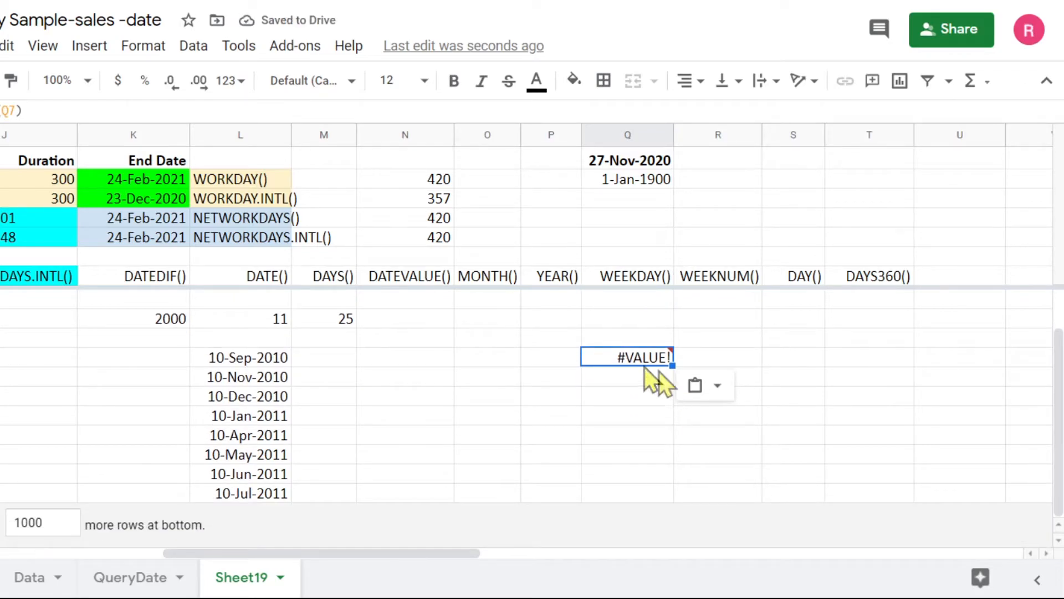
pyautogui.moveTo(633, 358)
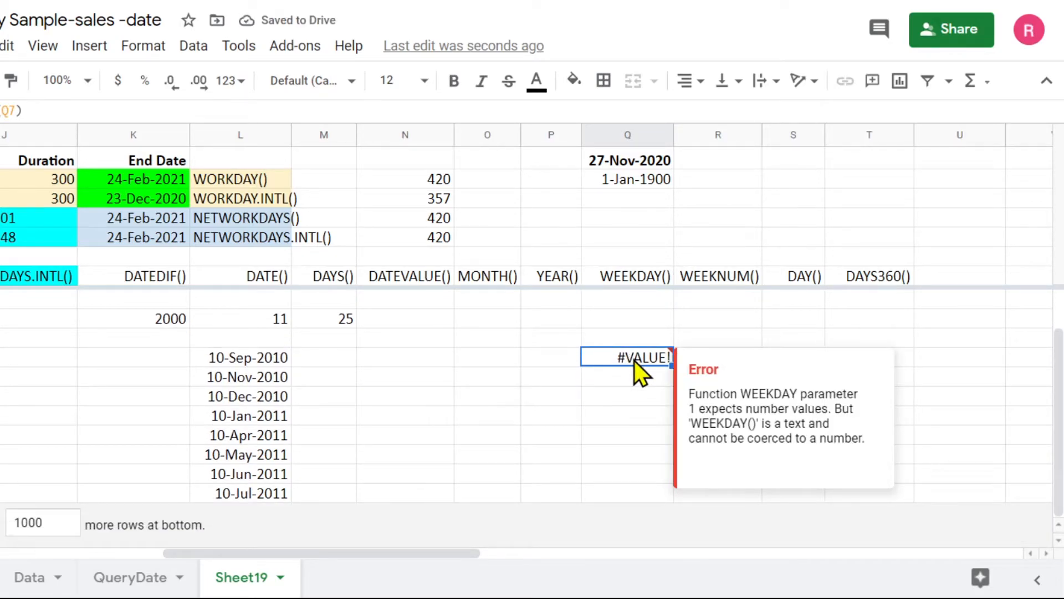
# Step: Replace the formula in cell Q14 with =WEEKDAY(L14)
pyautogui.write('=wee')
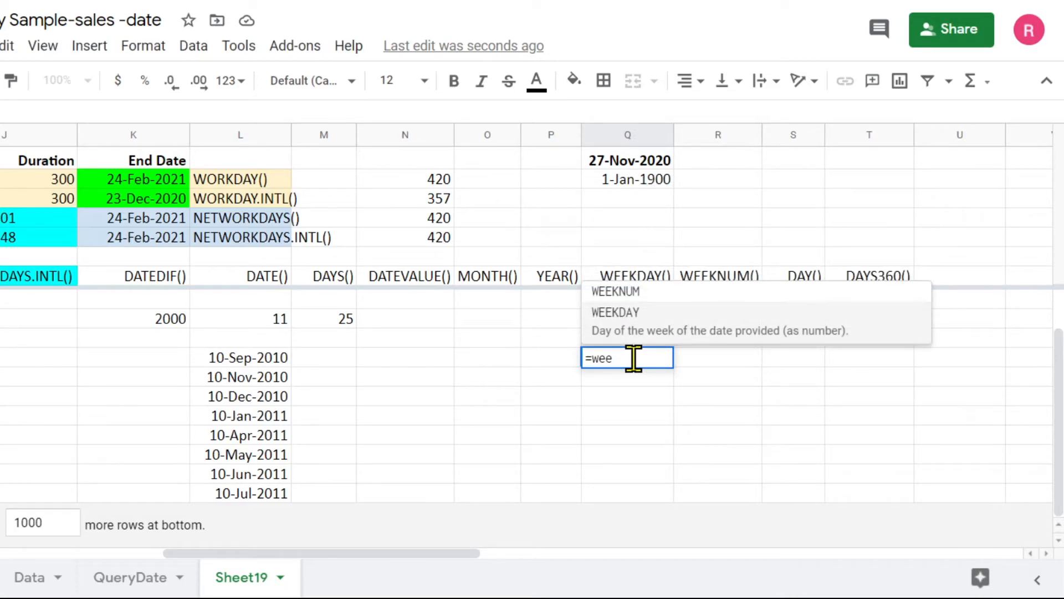
pyautogui.click(627, 328)
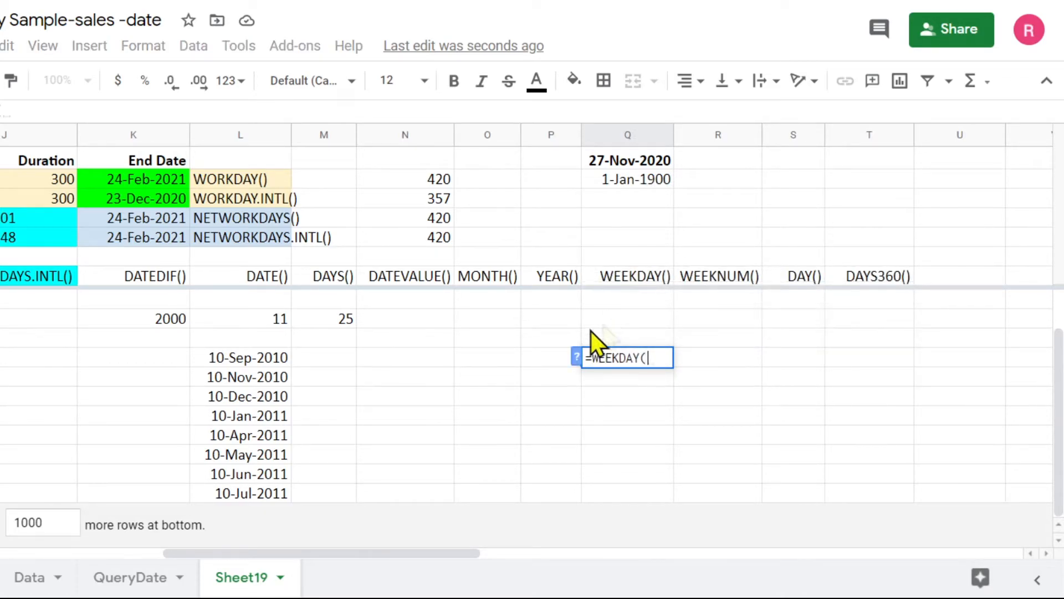
pyautogui.click(249, 361)
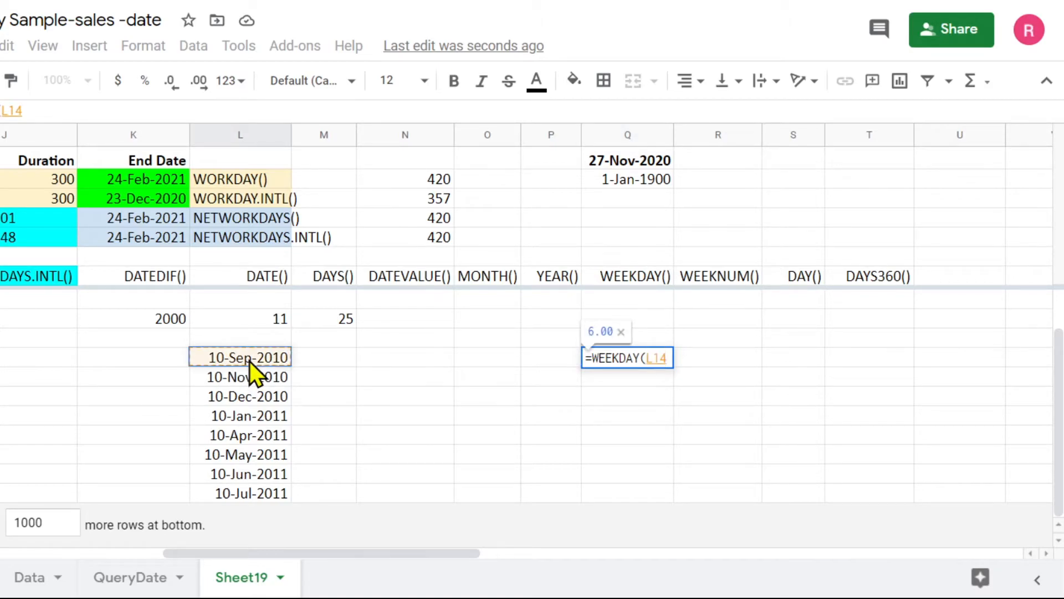
pyautogui.write(')')
pyautogui.press('Return')
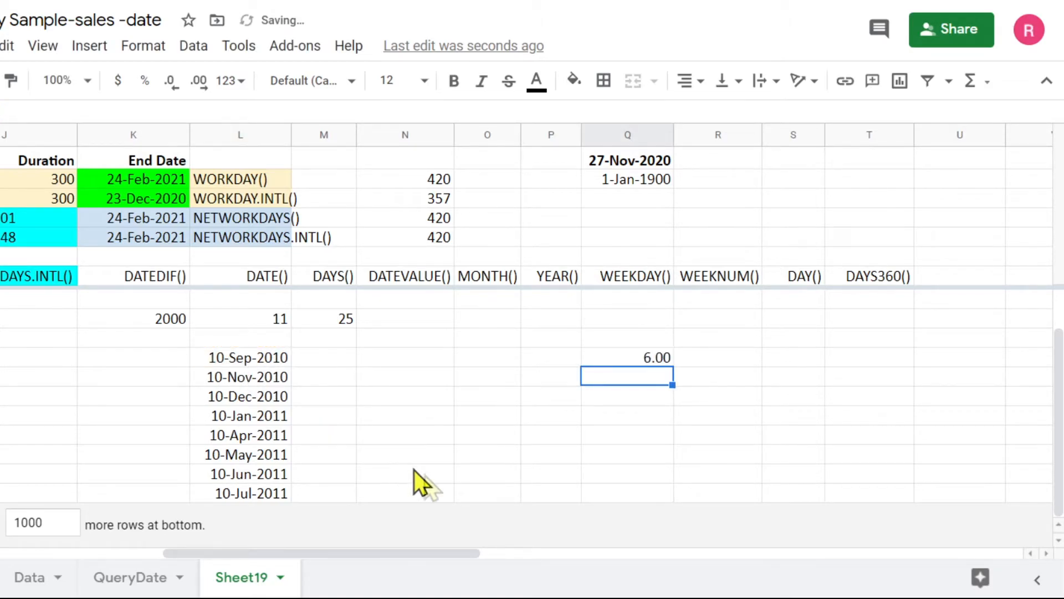
# Step: Fill the WEEKDAY formula from Q14 down to Q21 and compare the results with the dates in column L
pyautogui.click(621, 356)
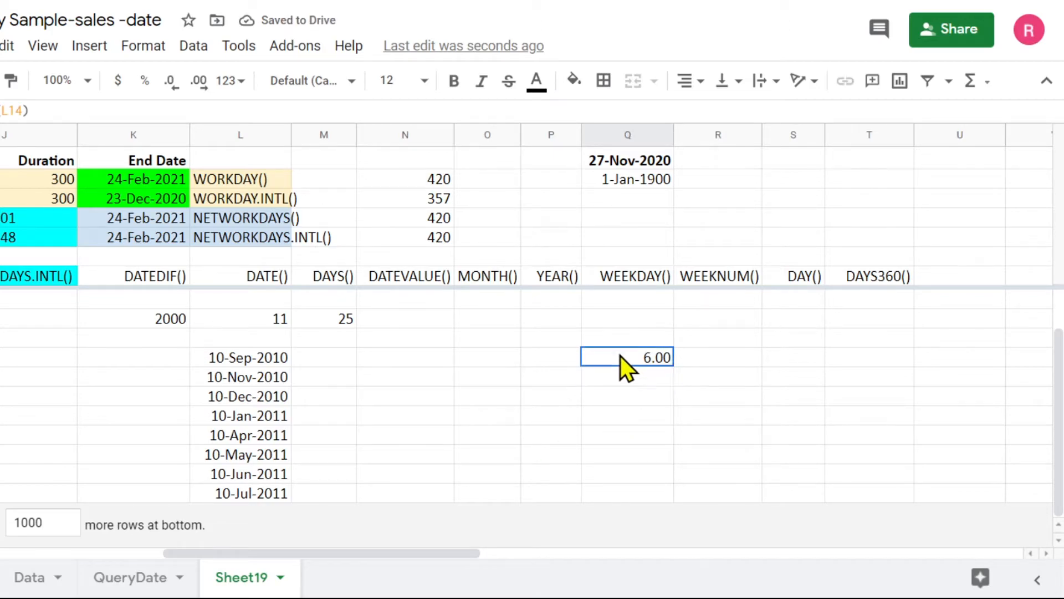
pyautogui.moveTo(672, 366); pyautogui.dragTo(661, 496)
pyautogui.click(662, 373)
pyautogui.click(659, 398)
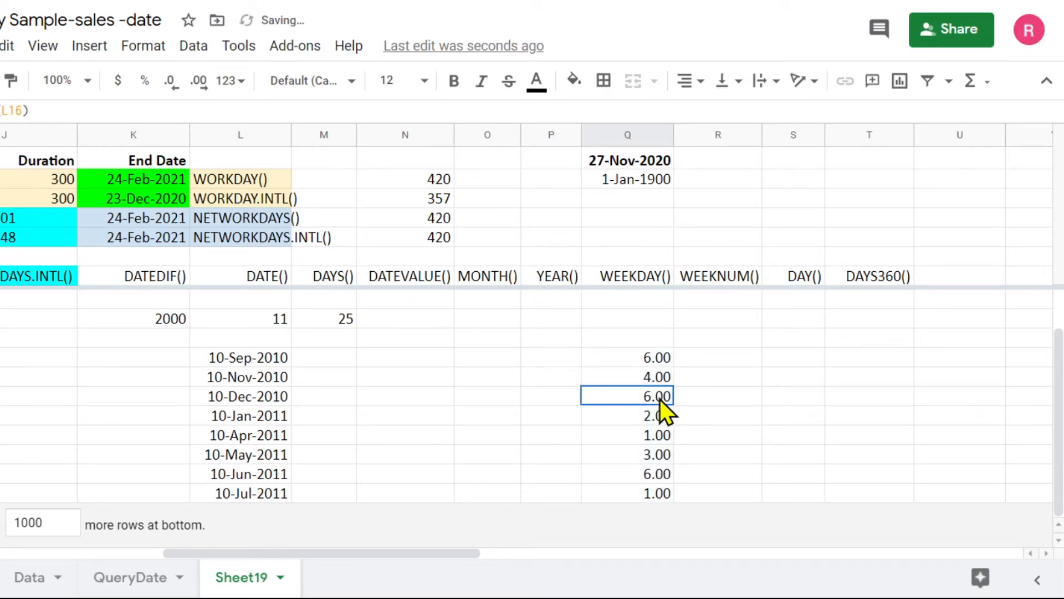
pyautogui.click(654, 423)
pyautogui.click(657, 437)
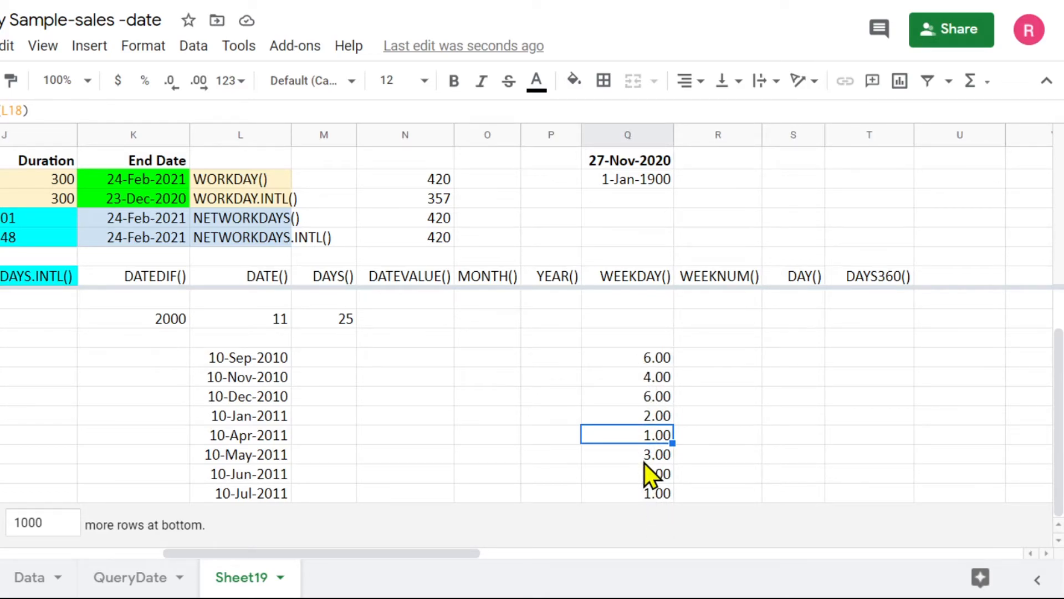
pyautogui.click(224, 364)
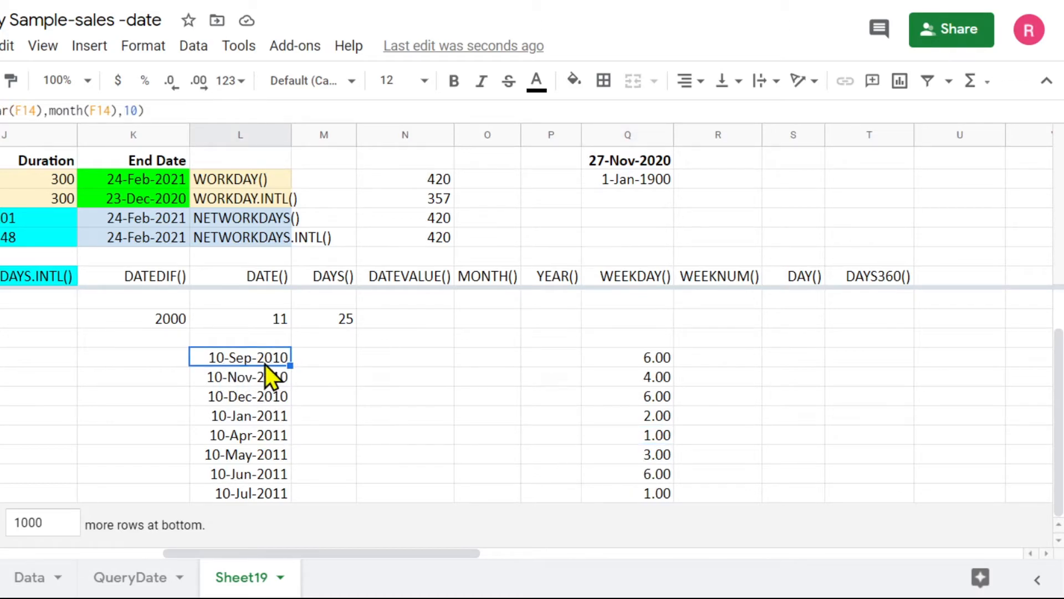
pyautogui.click(624, 363)
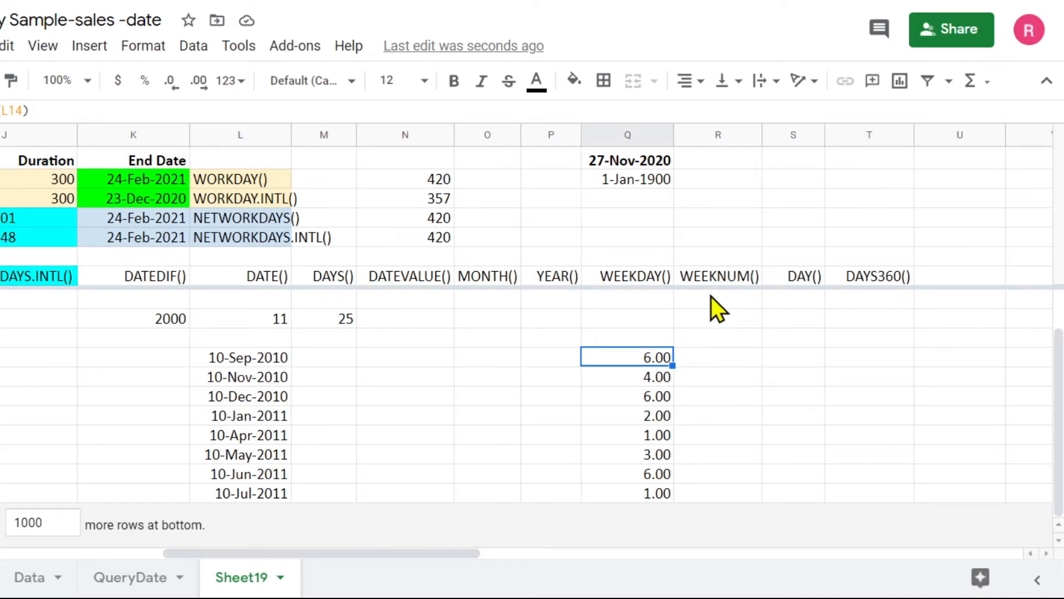
# Step: Enter =WEEKNUM(L14) in cell R14, consulting the function's help for its date and type arguments
pyautogui.click(734, 360)
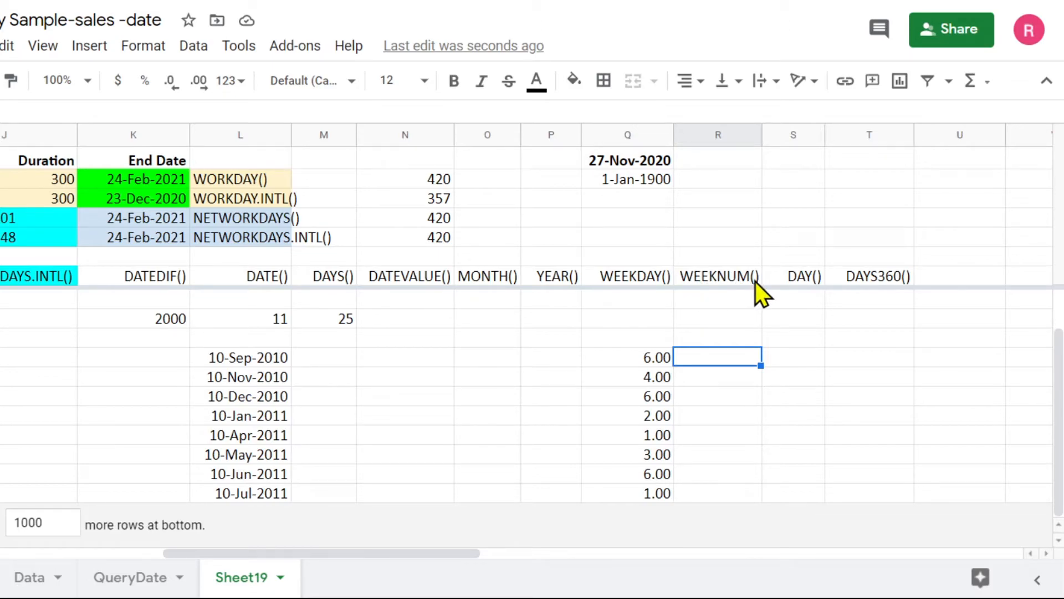
pyautogui.write('=week')
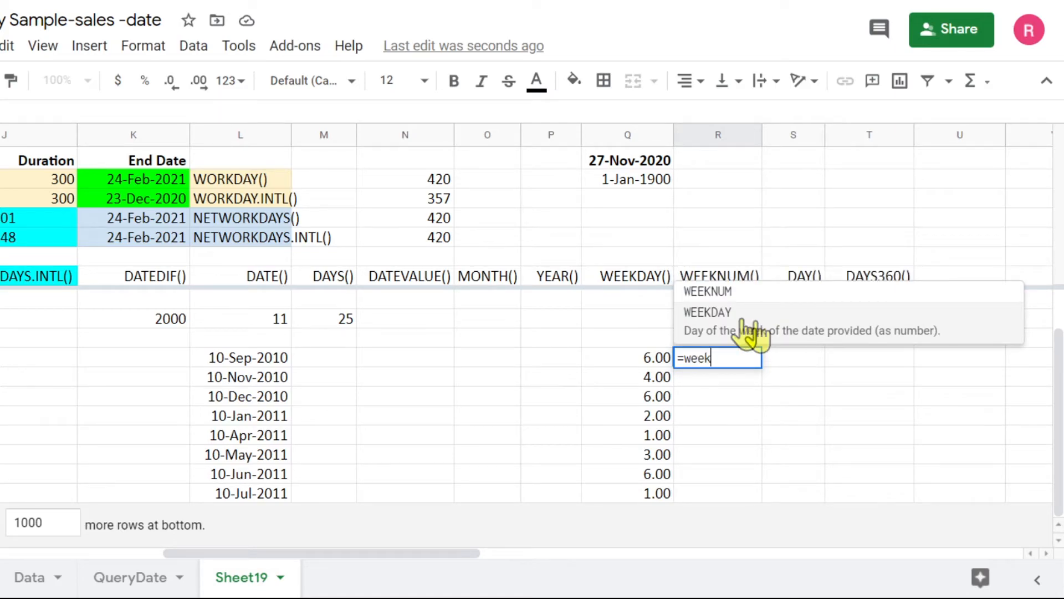
pyautogui.click(708, 294)
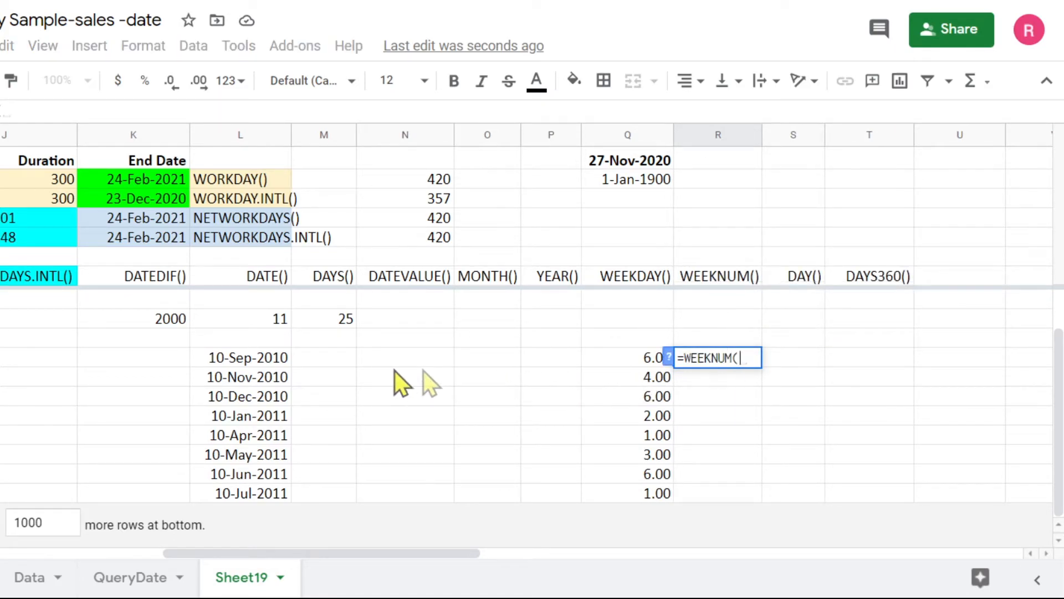
pyautogui.click(669, 358)
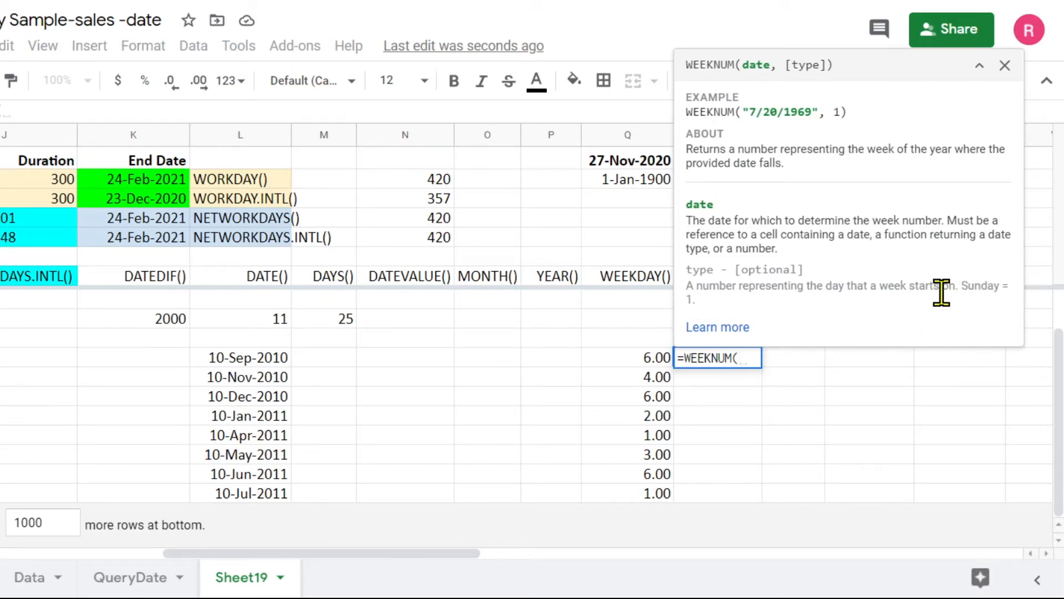
pyautogui.click(245, 358)
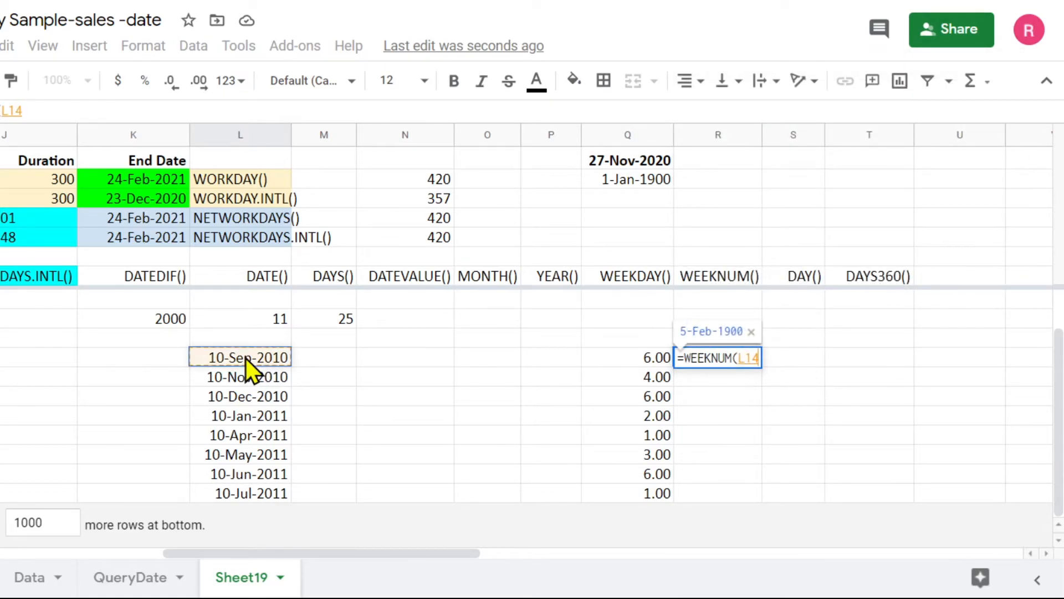
pyautogui.write(')')
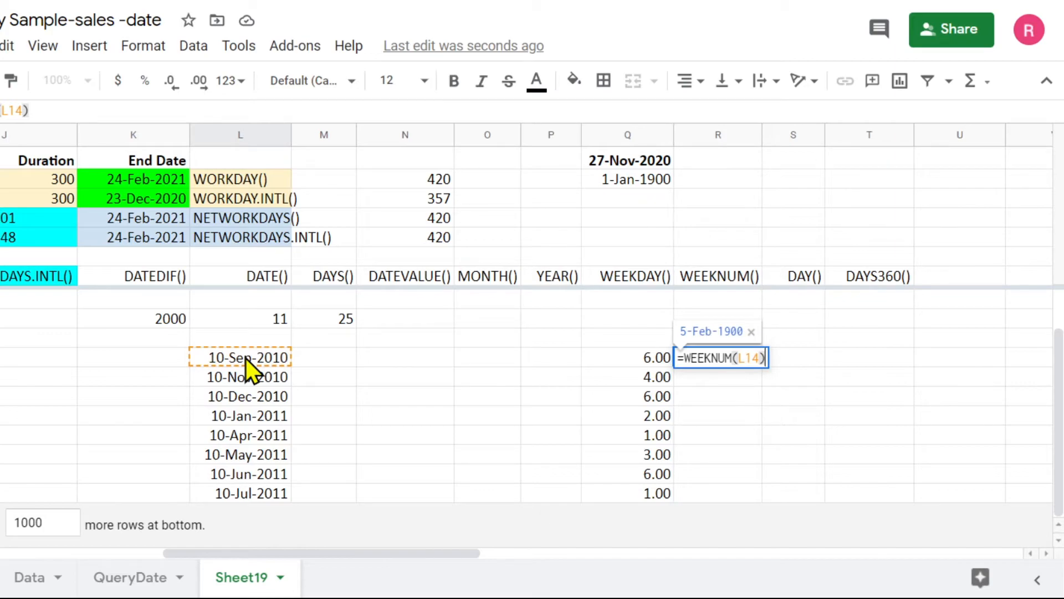
pyautogui.press('Return')
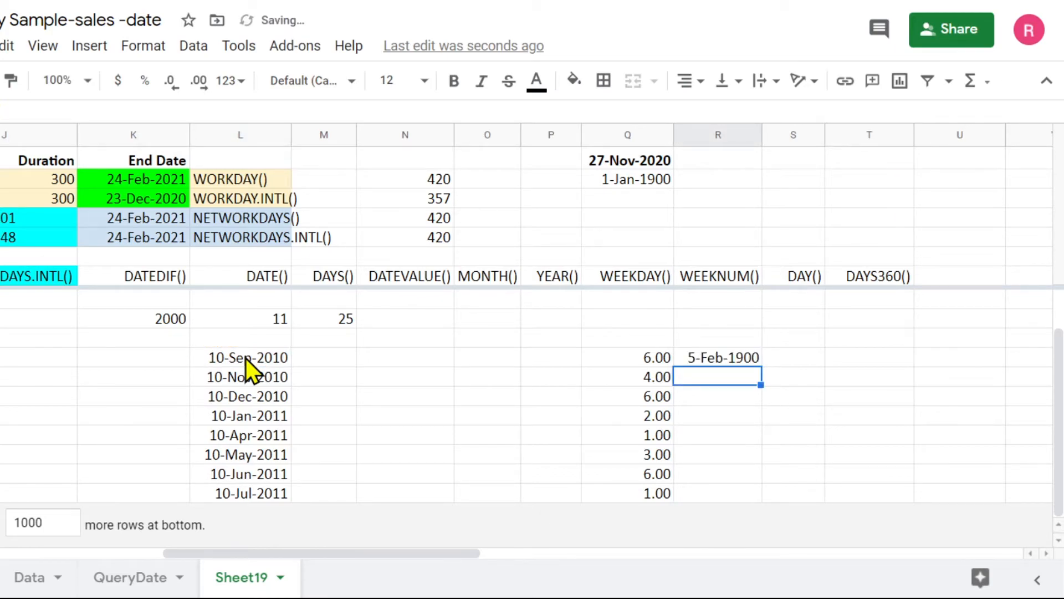
# Step: Format the WEEKNUM result in R14 as Number with no decimal places
pyautogui.click(742, 359)
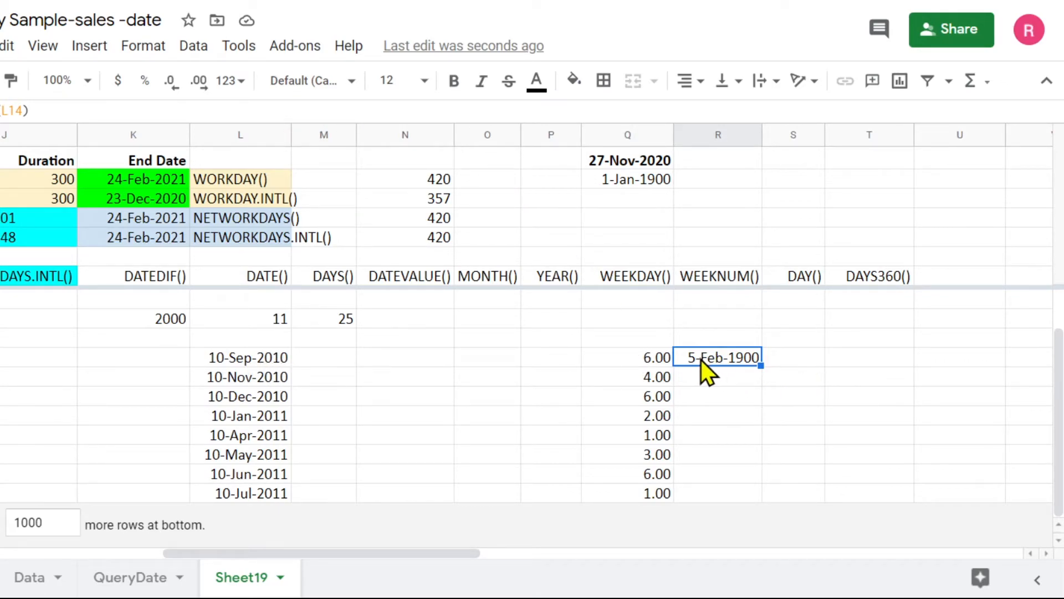
pyautogui.click(230, 81)
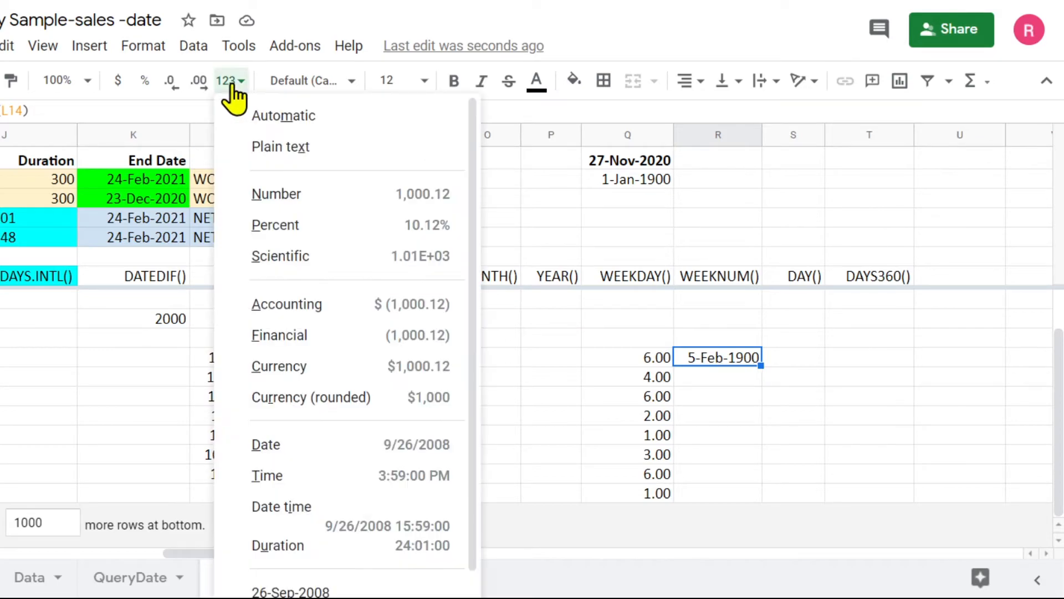
pyautogui.click(407, 195)
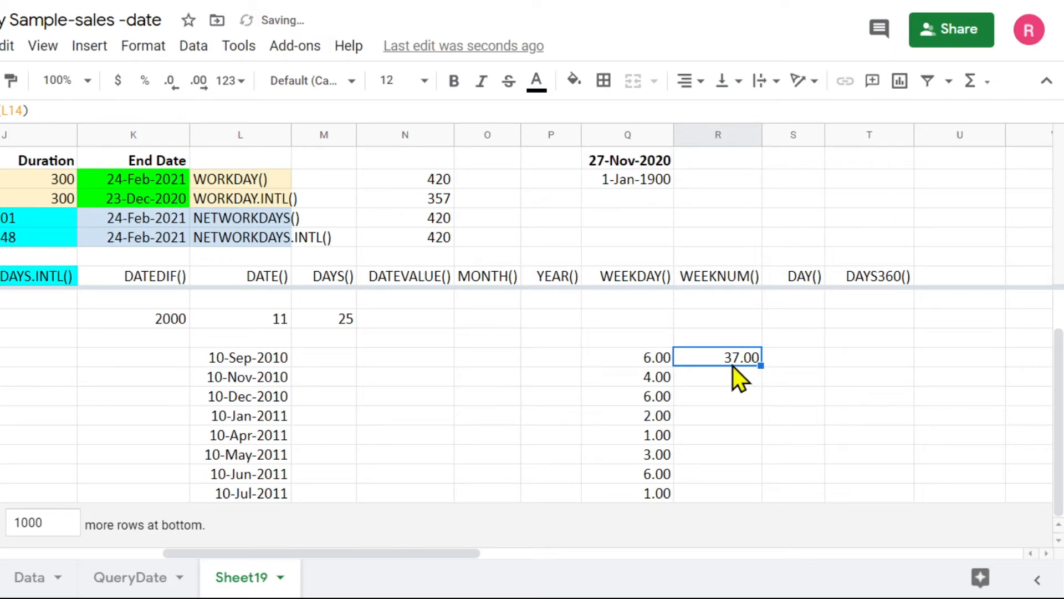
pyautogui.click(170, 82)
pyautogui.click(170, 82)
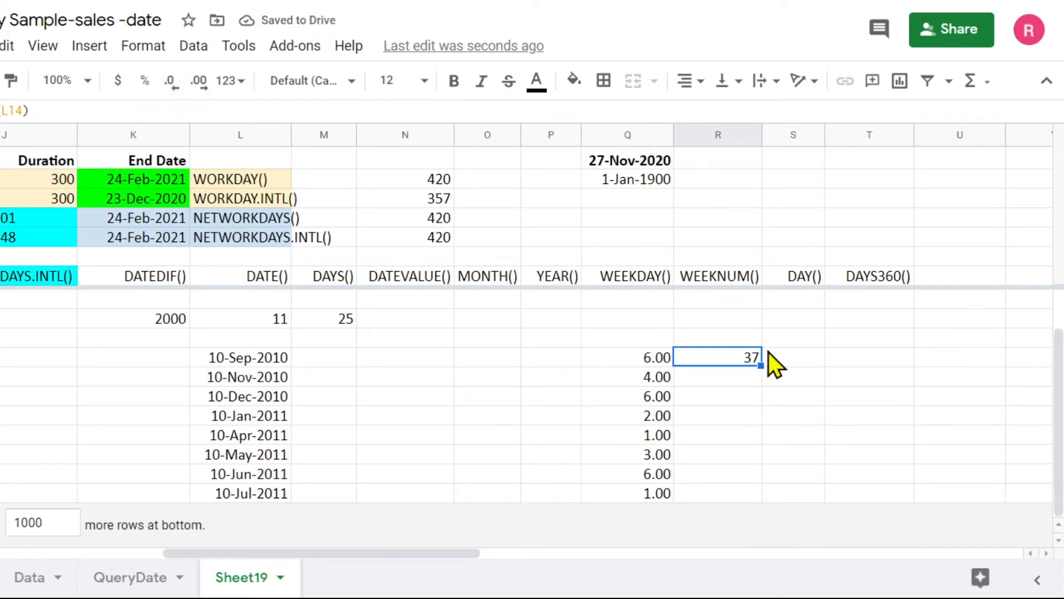
# Step: Fill the WEEKNUM formula from R14 down to R21 and check the week numbers for individual dates
pyautogui.moveTo(761, 366); pyautogui.dragTo(753, 499)
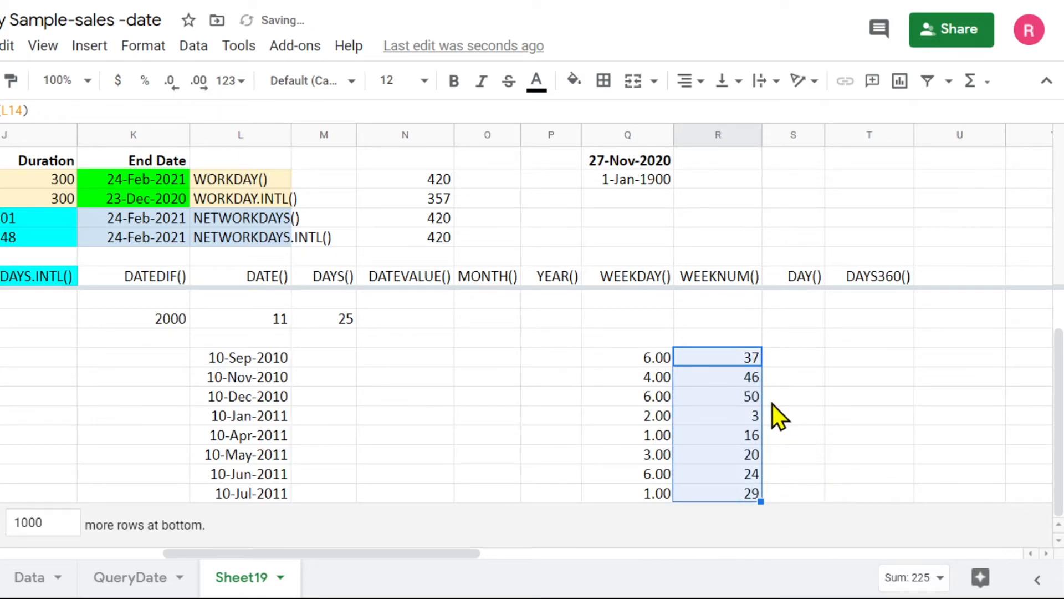
pyautogui.click(753, 398)
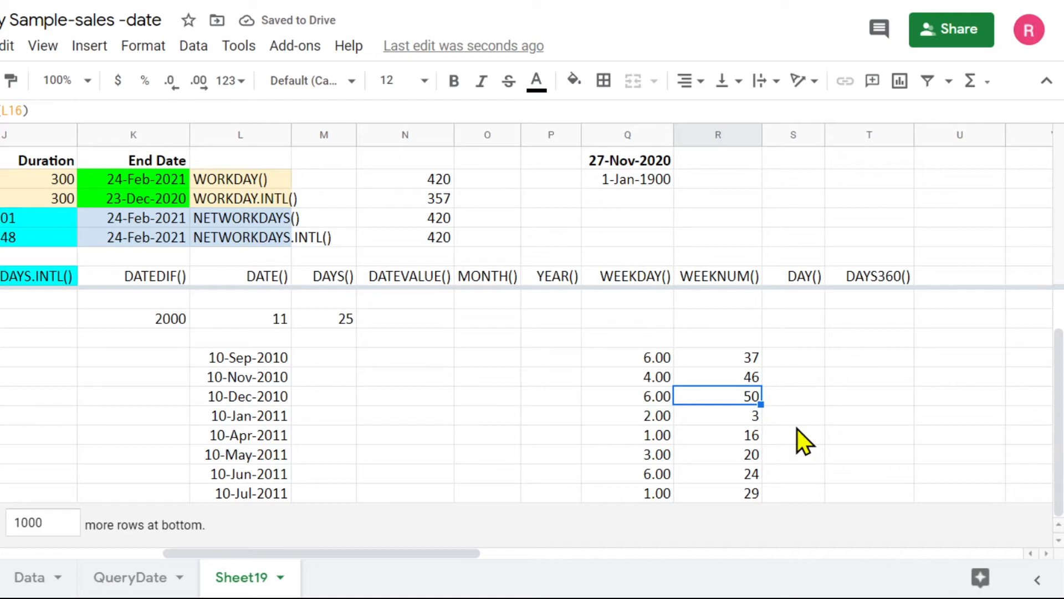
pyautogui.click(754, 359)
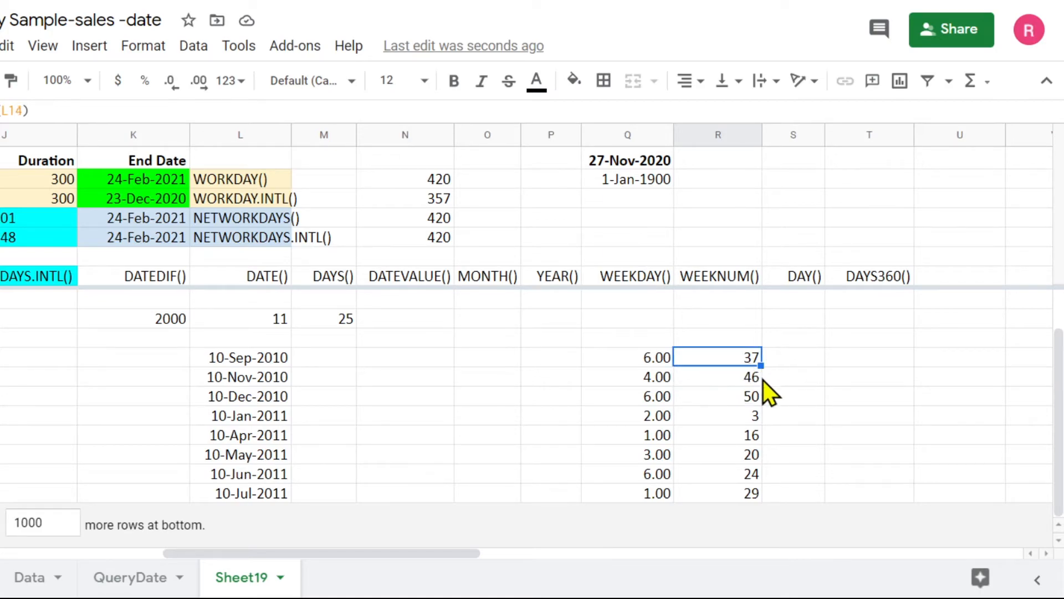
# Step: Enter =DAY(L14) in cell S14, consulting the function's help for its date argument
pyautogui.click(753, 376)
pyautogui.click(759, 398)
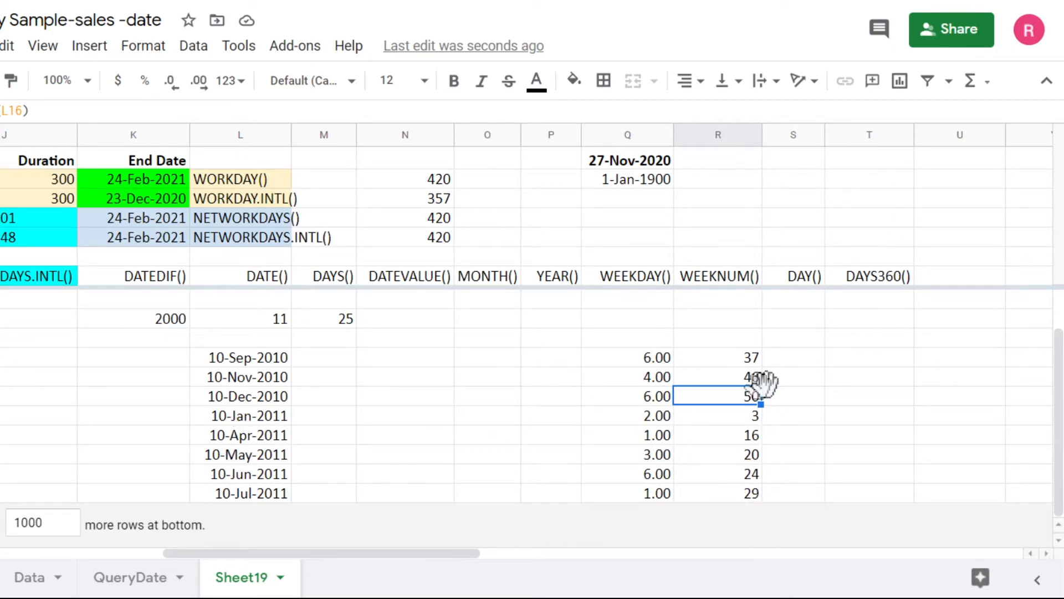
pyautogui.click(809, 361)
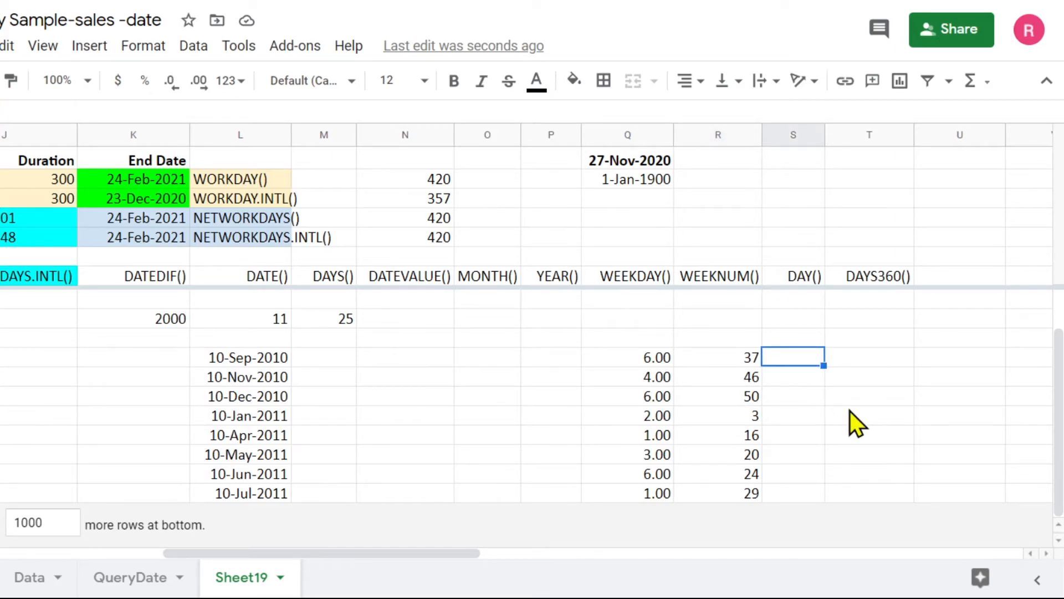
pyautogui.write('=')
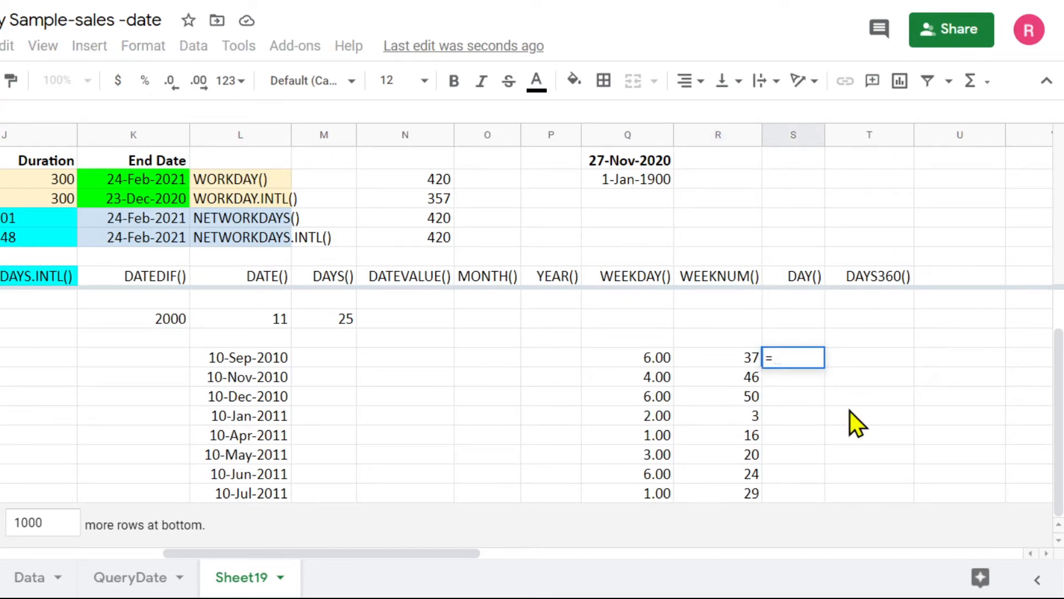
pyautogui.write('day')
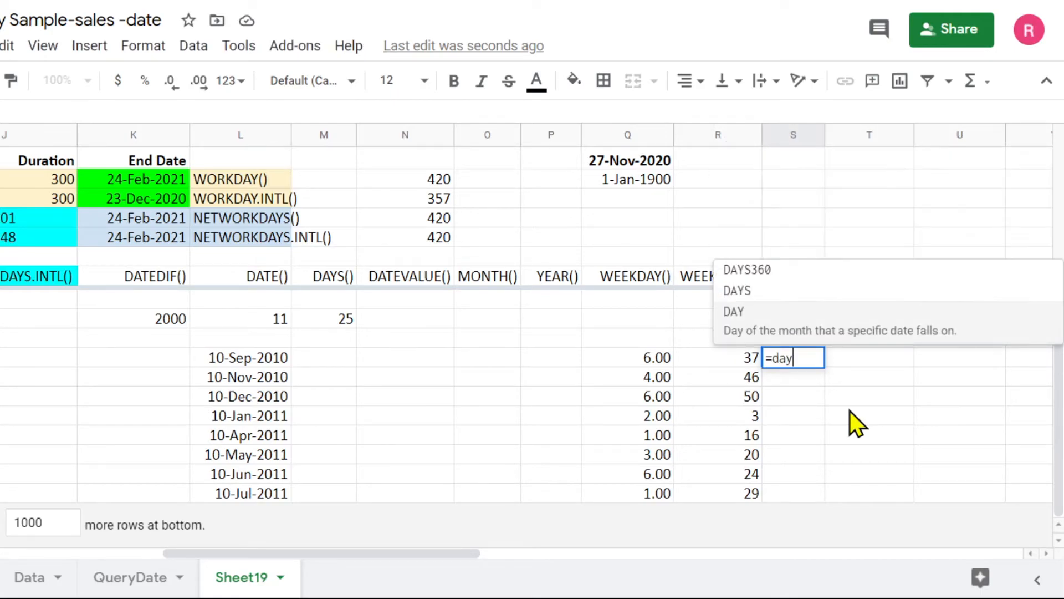
pyautogui.press('Tab')
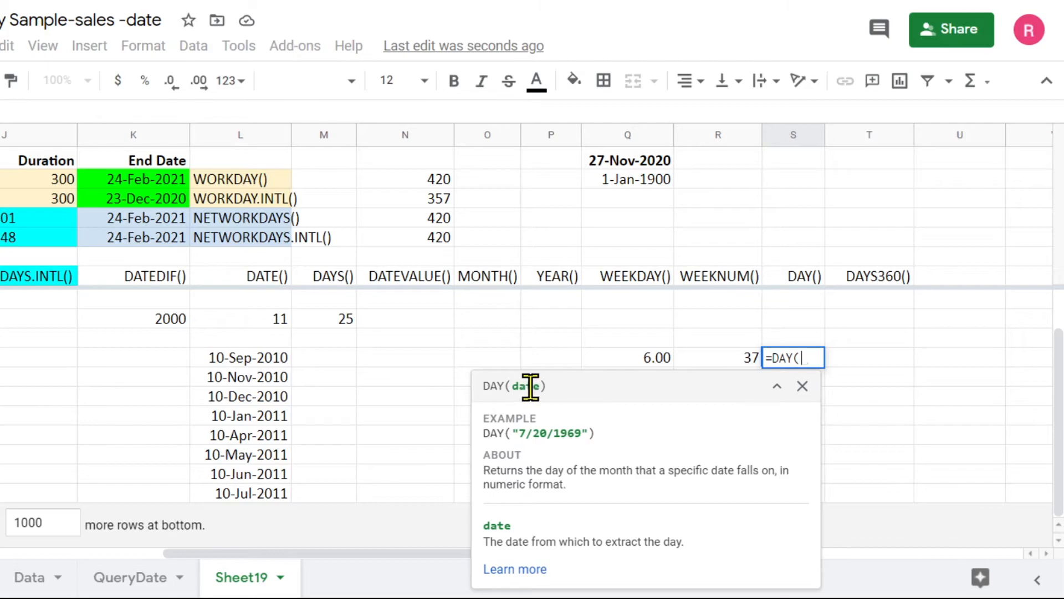
pyautogui.click(223, 359)
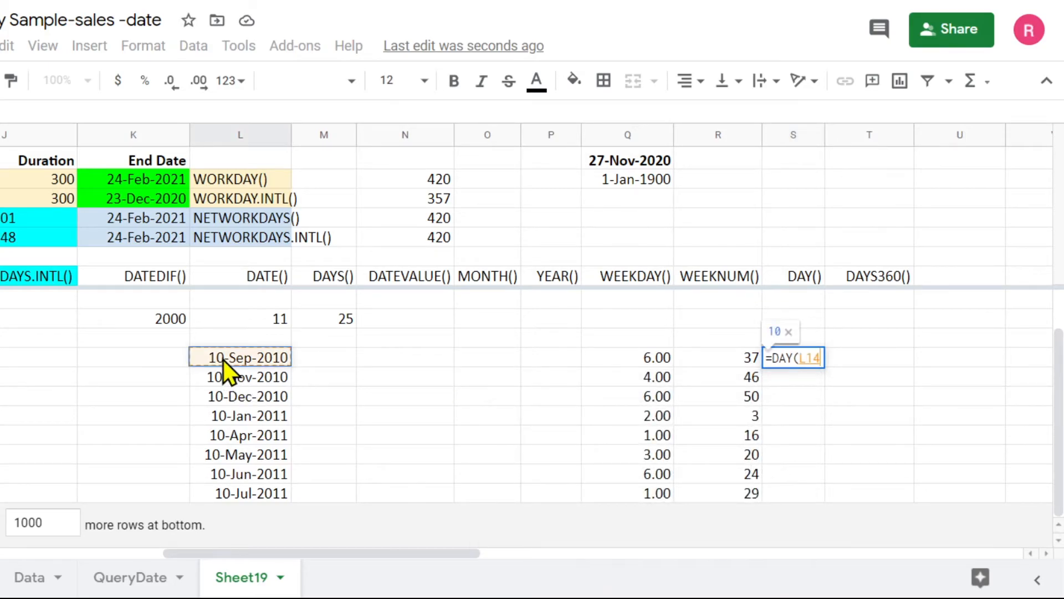
pyautogui.press('Return')
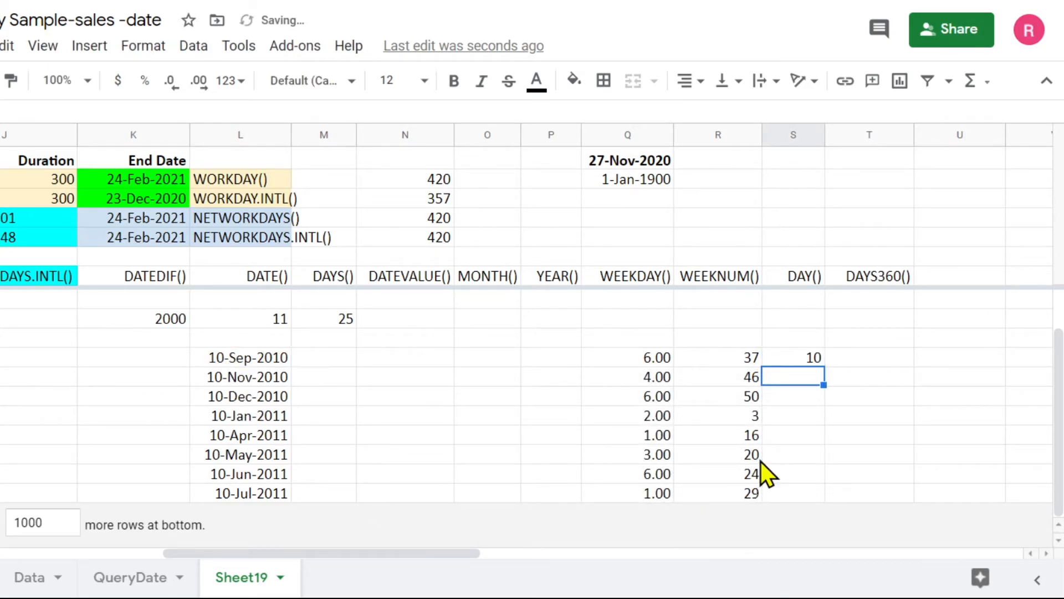
# Step: Fill the DAY formula from S14 down to S21, check the results, and clear the range S14:S21
pyautogui.click(785, 360)
pyautogui.moveTo(824, 365); pyautogui.dragTo(830, 564)
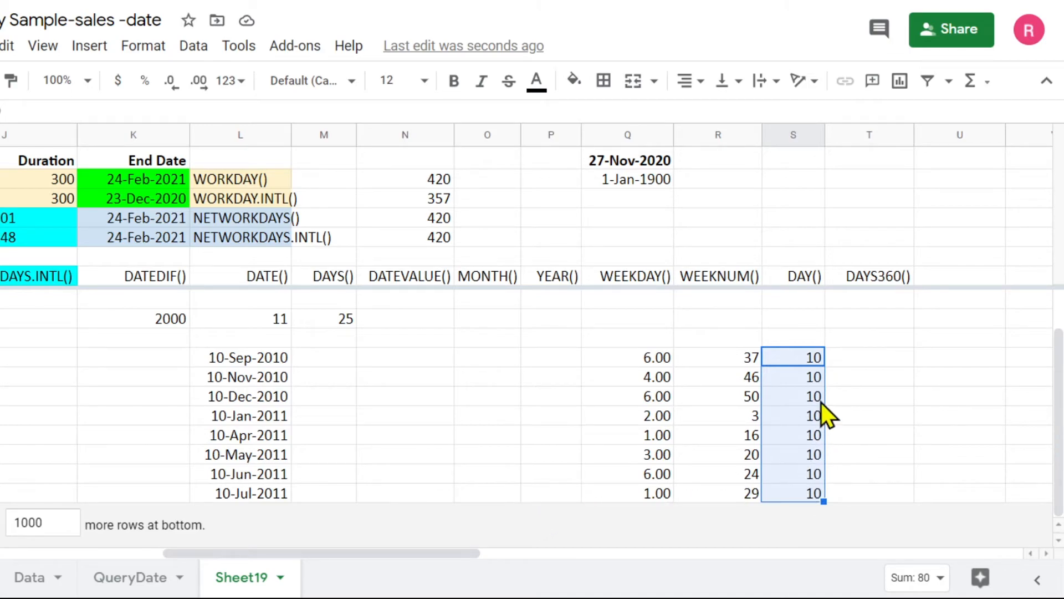
pyautogui.click(819, 435)
pyautogui.moveTo(818, 359); pyautogui.dragTo(819, 501)
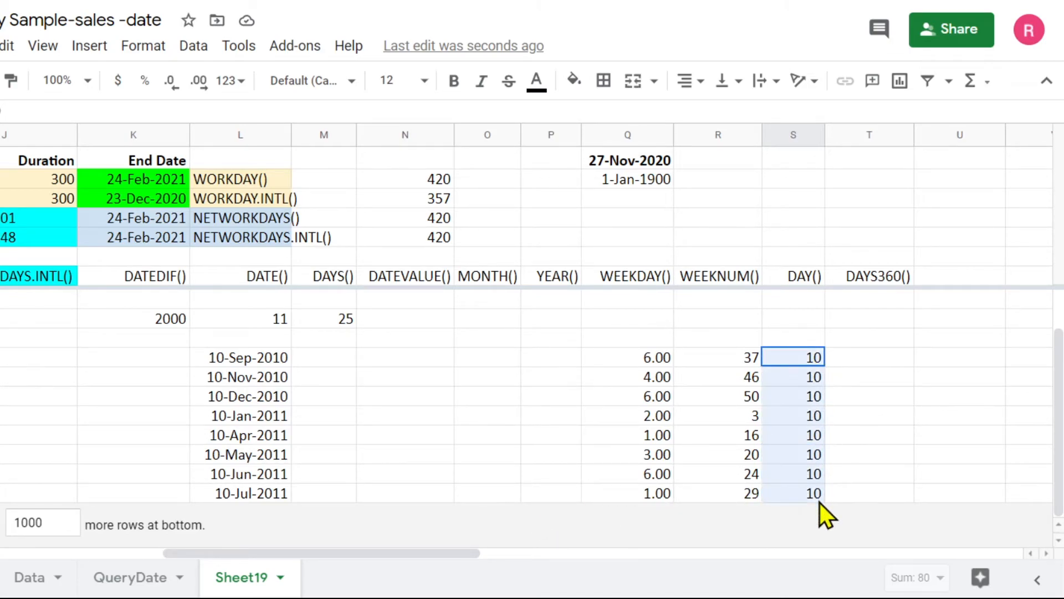
pyautogui.press('Delete')
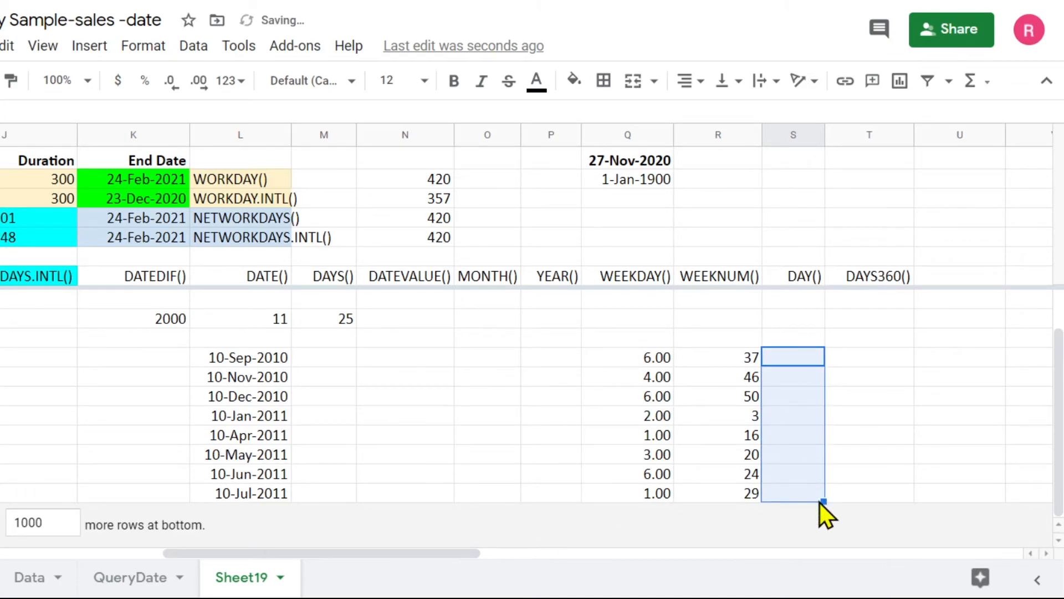
# Step: Enter =DAY(A14) in cell S14 and fill the formula down to S21
pyautogui.write('=d')
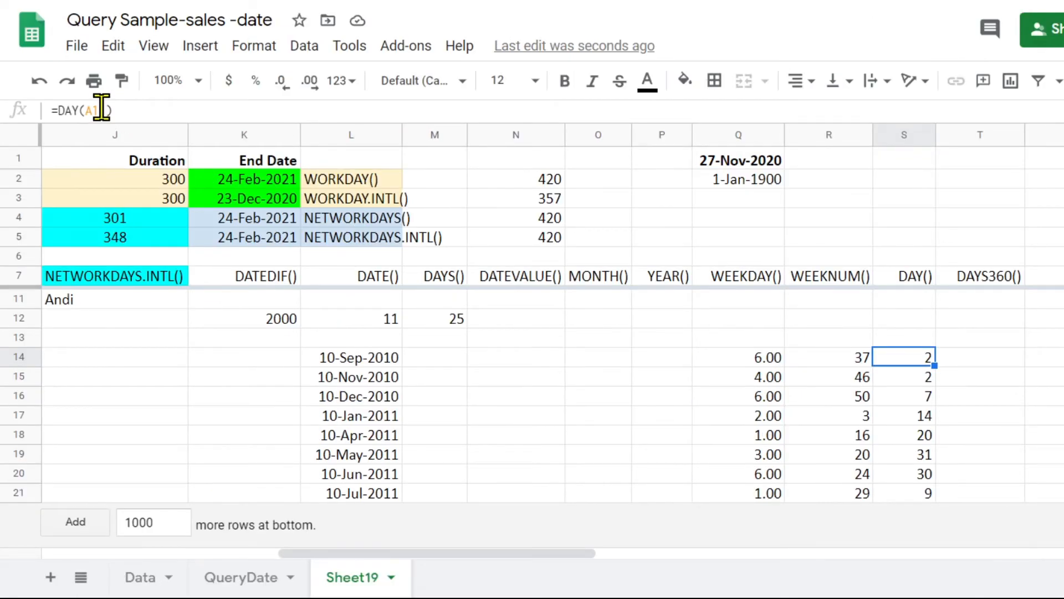
pyautogui.click(101, 111)
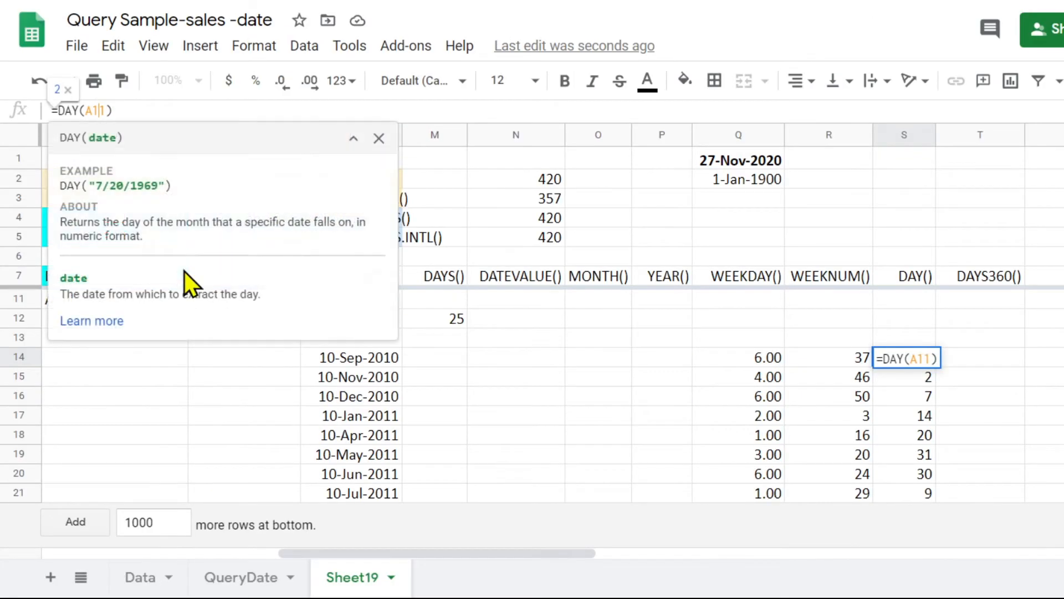
pyautogui.press('BackSpace')
pyautogui.write('4')
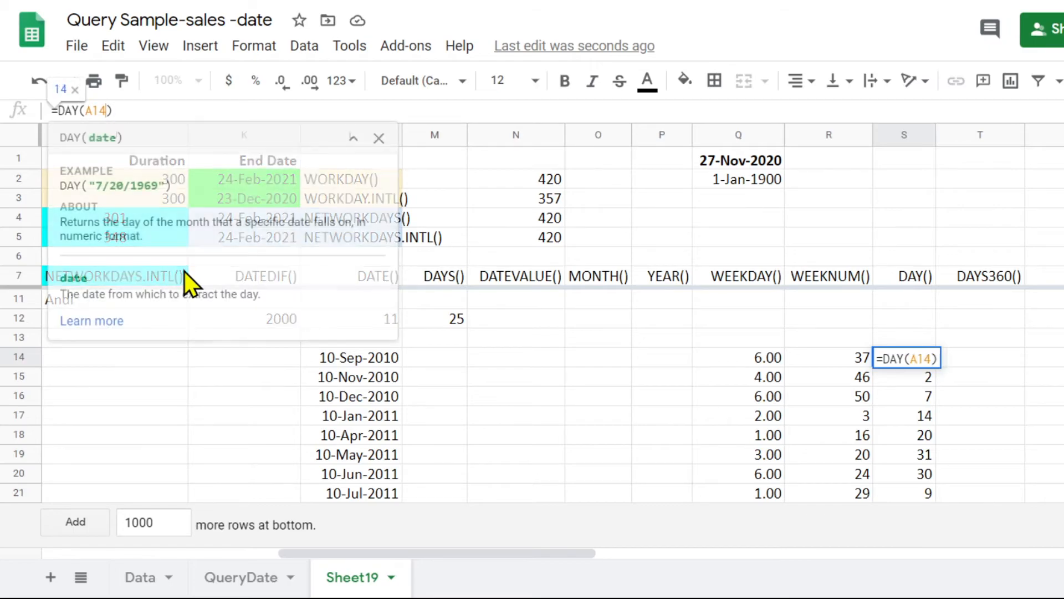
pyautogui.press('Return')
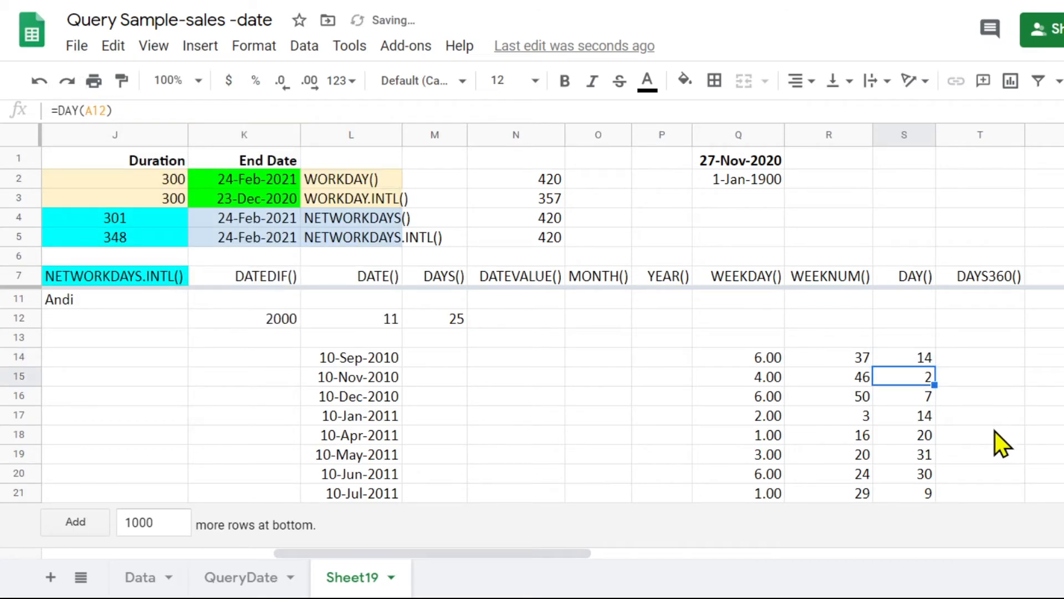
pyautogui.click(903, 355)
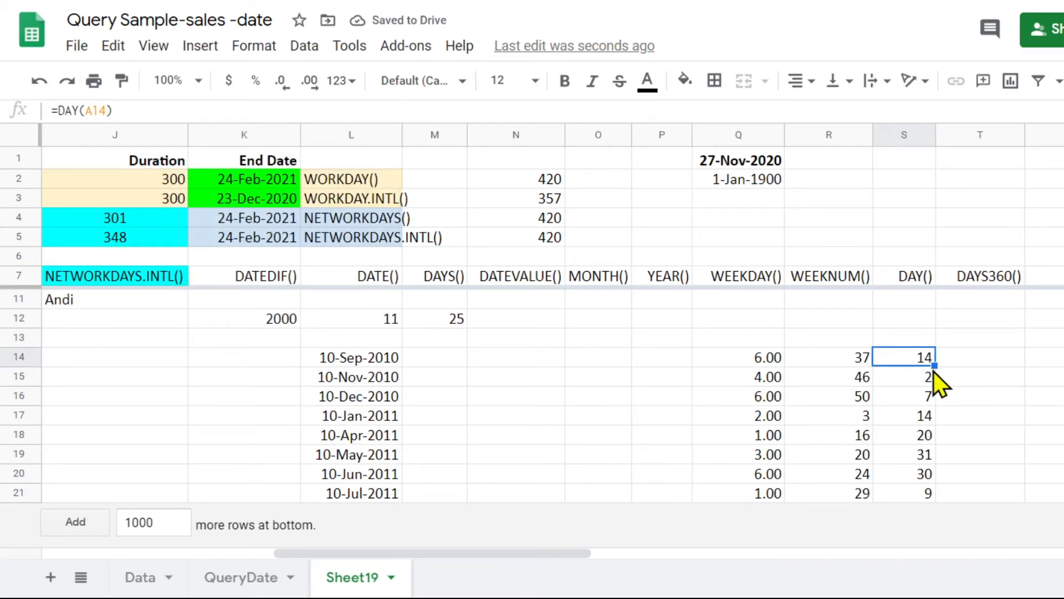
pyautogui.moveTo(933, 365); pyautogui.dragTo(936, 532)
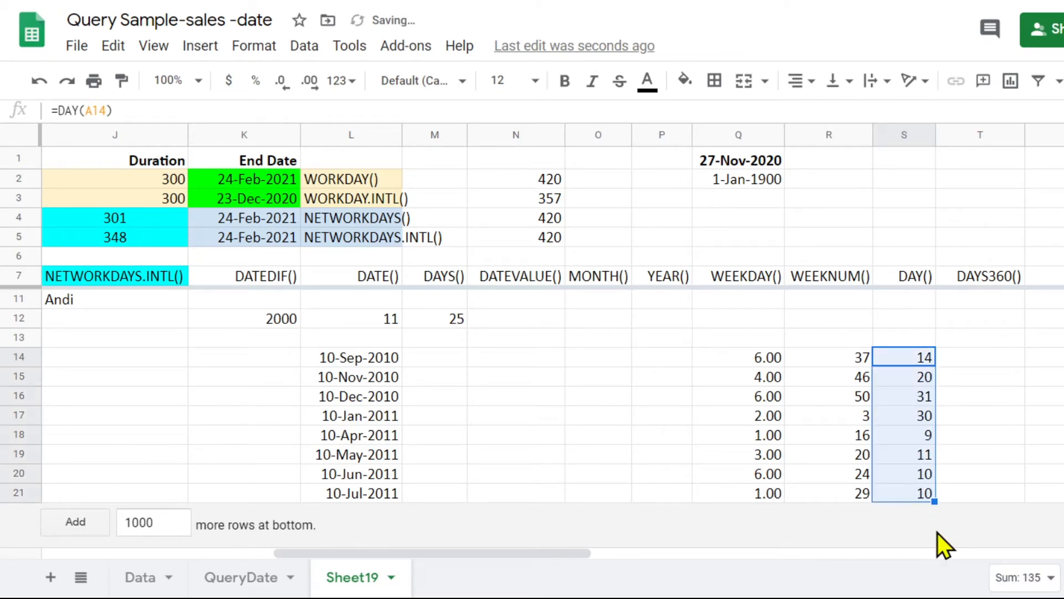
# Step: Freeze the START DATE and END DATE columns so they stay in view beside the DAY column
pyautogui.moveTo(513, 554); pyautogui.dragTo(266, 563)
pyautogui.moveTo(38, 134); pyautogui.dragTo(228, 173)
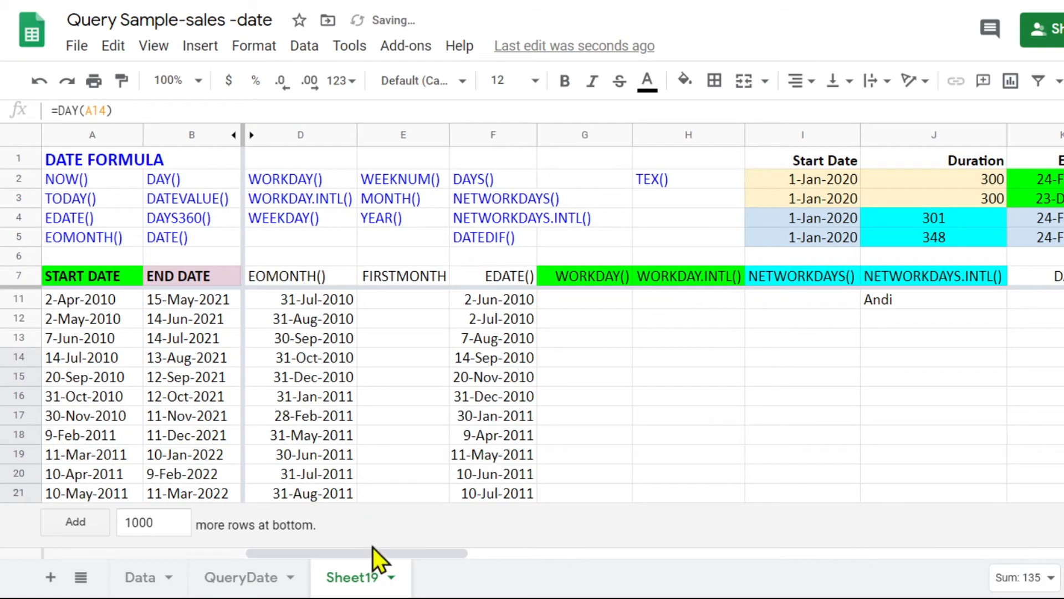
pyautogui.moveTo(372, 558); pyautogui.dragTo(657, 561)
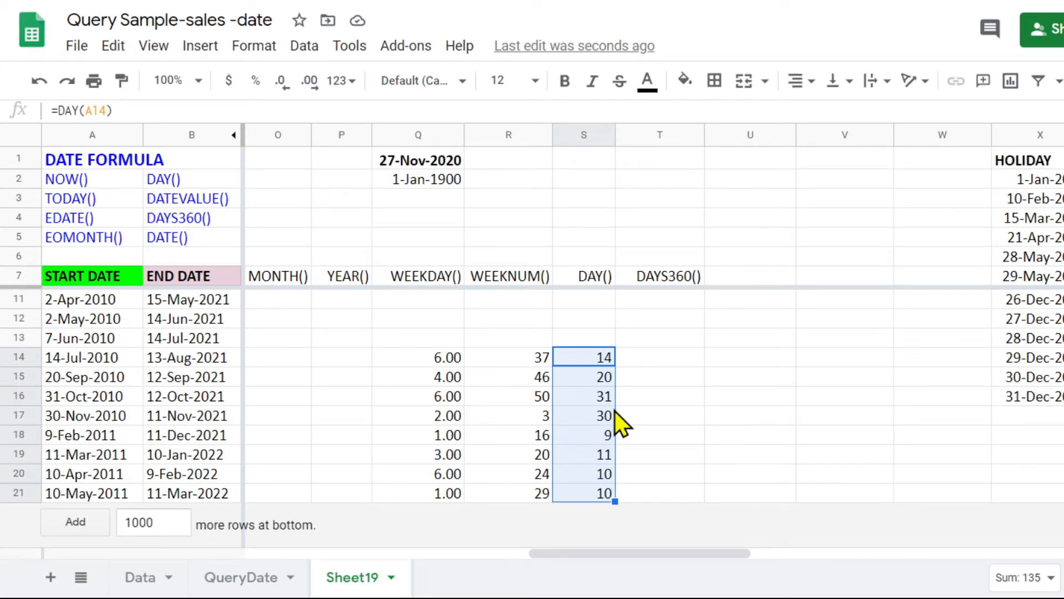
# Step: Compare the DAY results in column S with the matching start dates in column A
pyautogui.click(589, 416)
pyautogui.click(597, 277)
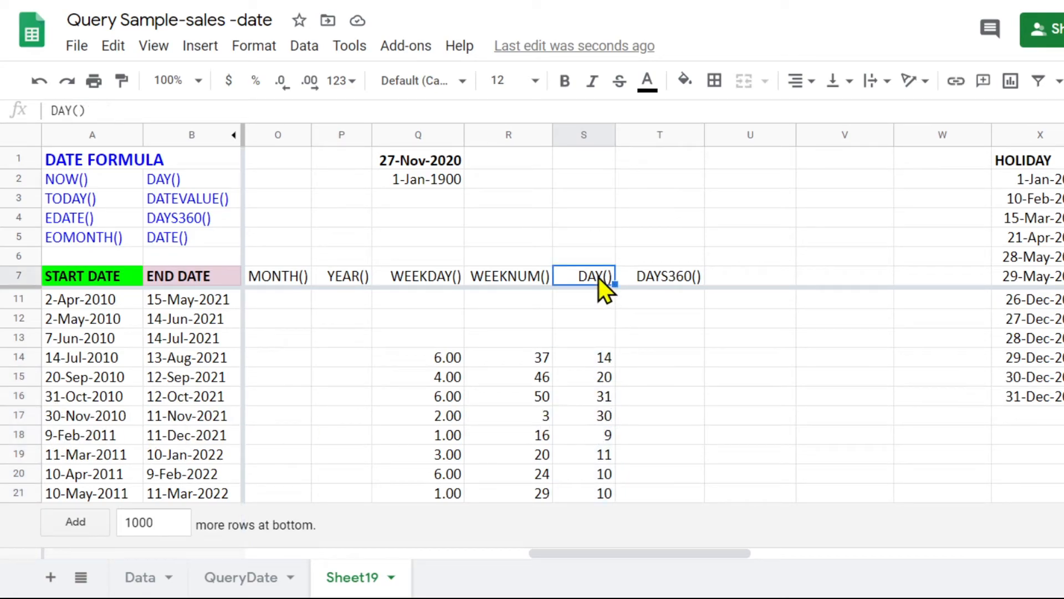
pyautogui.click(606, 360)
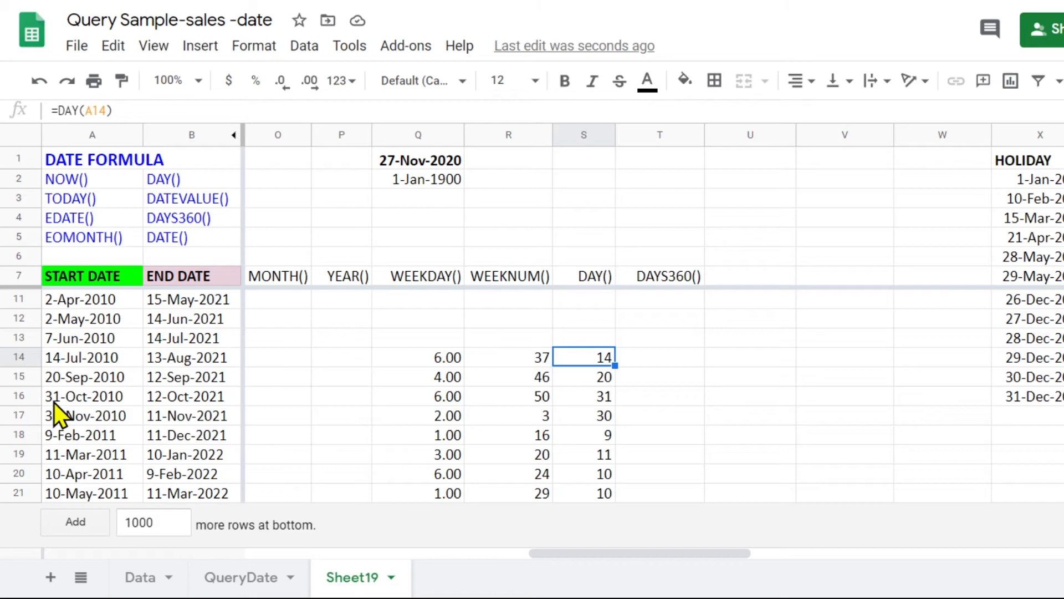
pyautogui.click(607, 415)
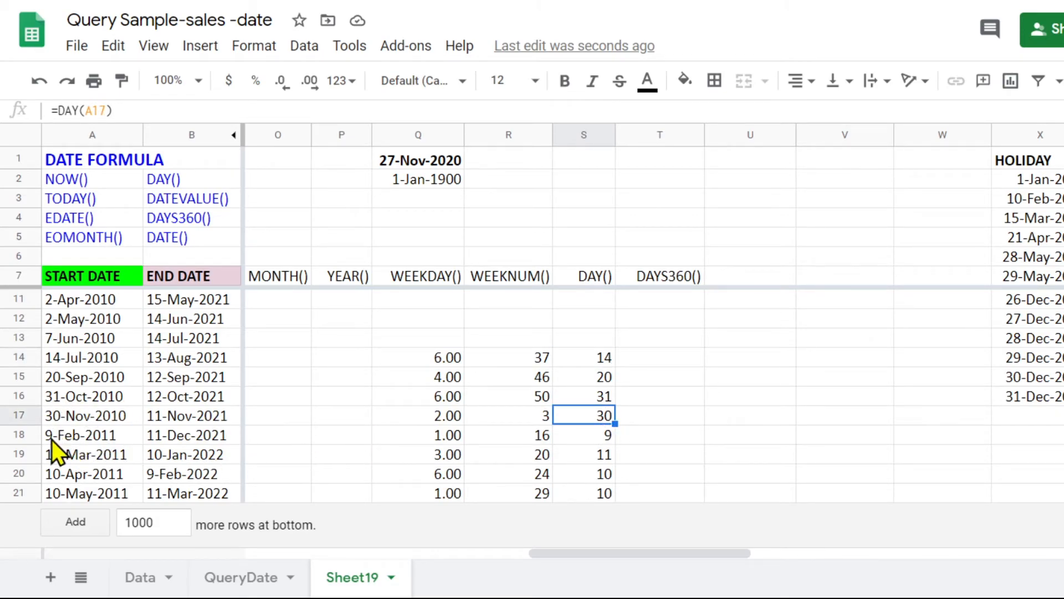
# Step: Try =DAYS360(A14,B14) in cell T14 and clear the cell again
pyautogui.click(677, 360)
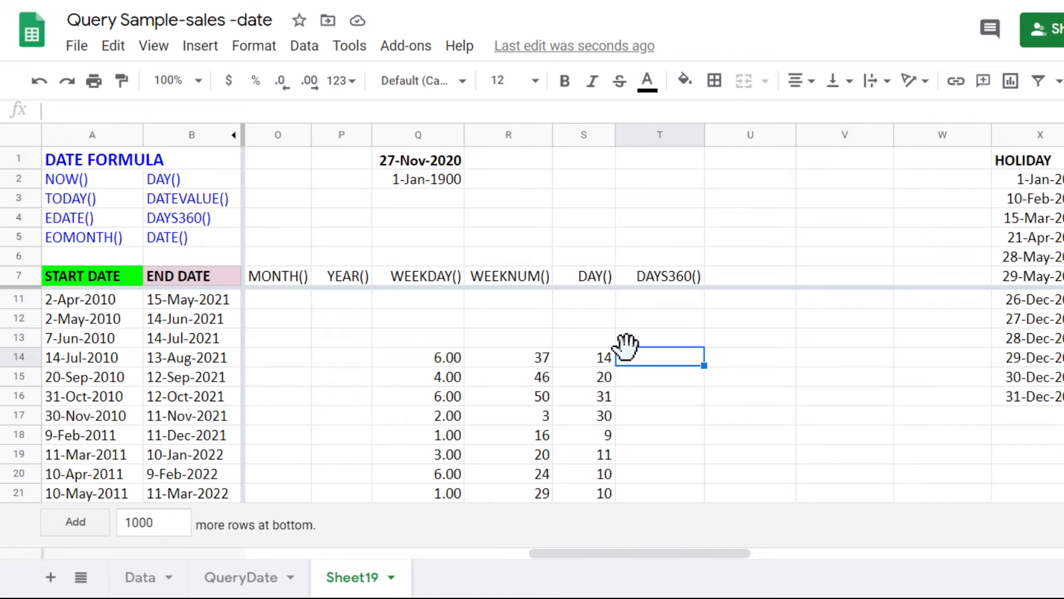
pyautogui.click(660, 278)
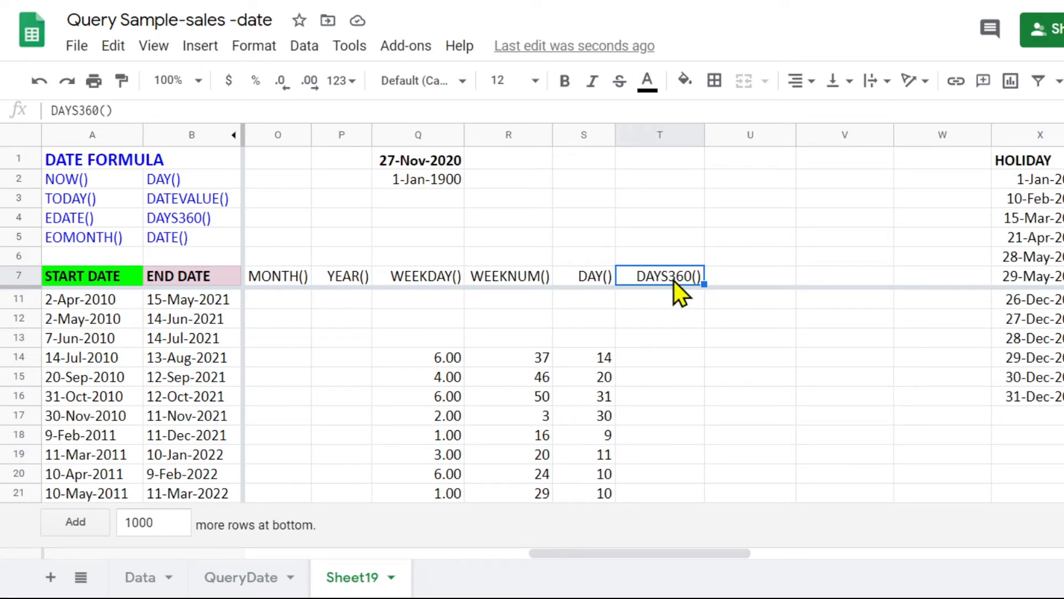
pyautogui.click(660, 360)
pyautogui.write('=')
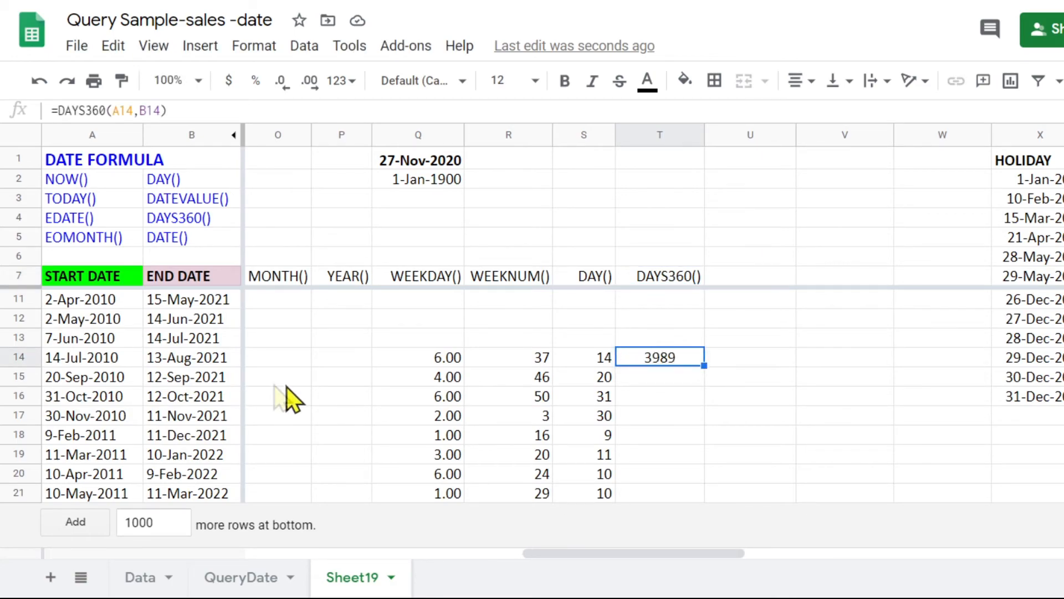
pyautogui.press('Delete')
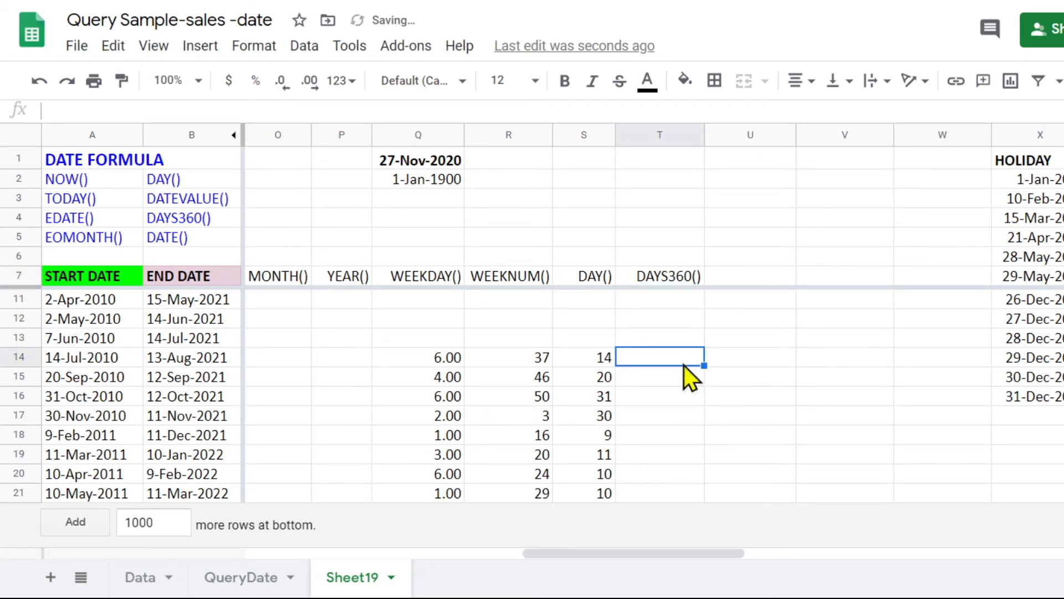
# Step: Enter =DAYS360(A8,B8) in cell T8 for the first start and end date pair, and review the formula
pyautogui.scroll(1, 684, 368)
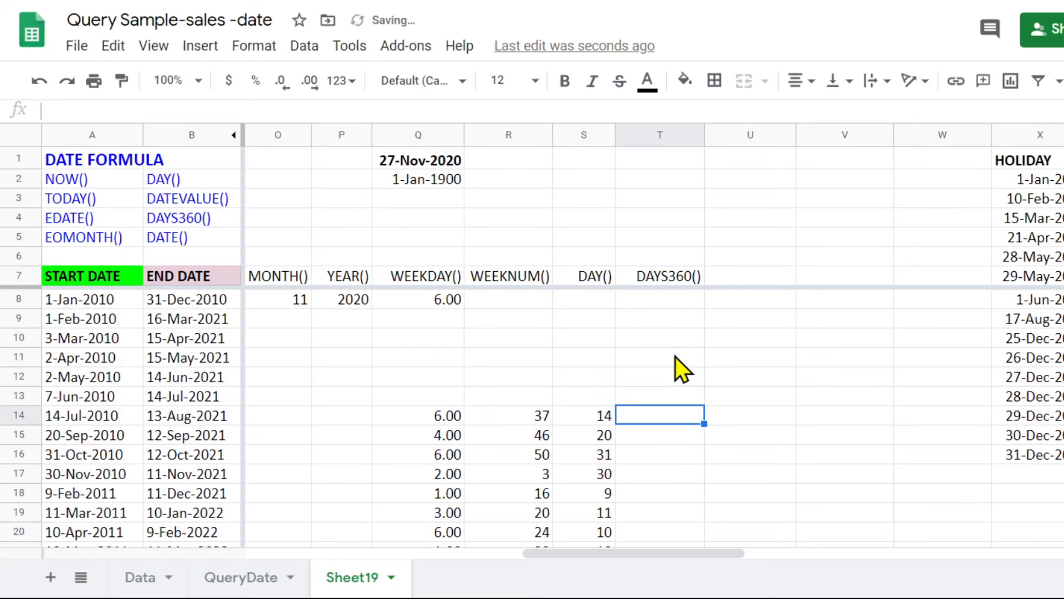
pyautogui.click(660, 303)
pyautogui.write('=days')
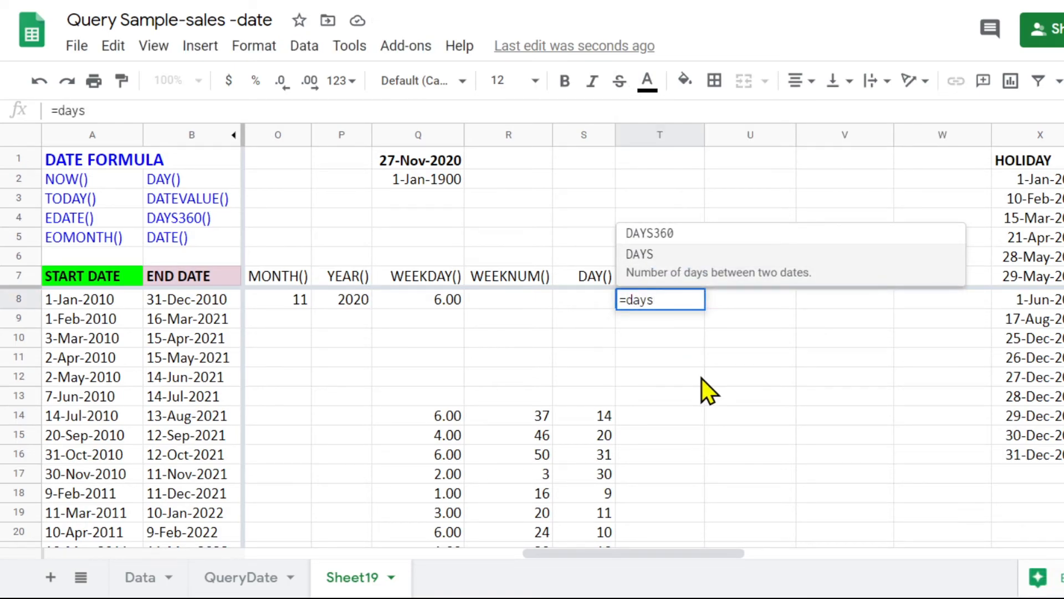
pyautogui.click(679, 233)
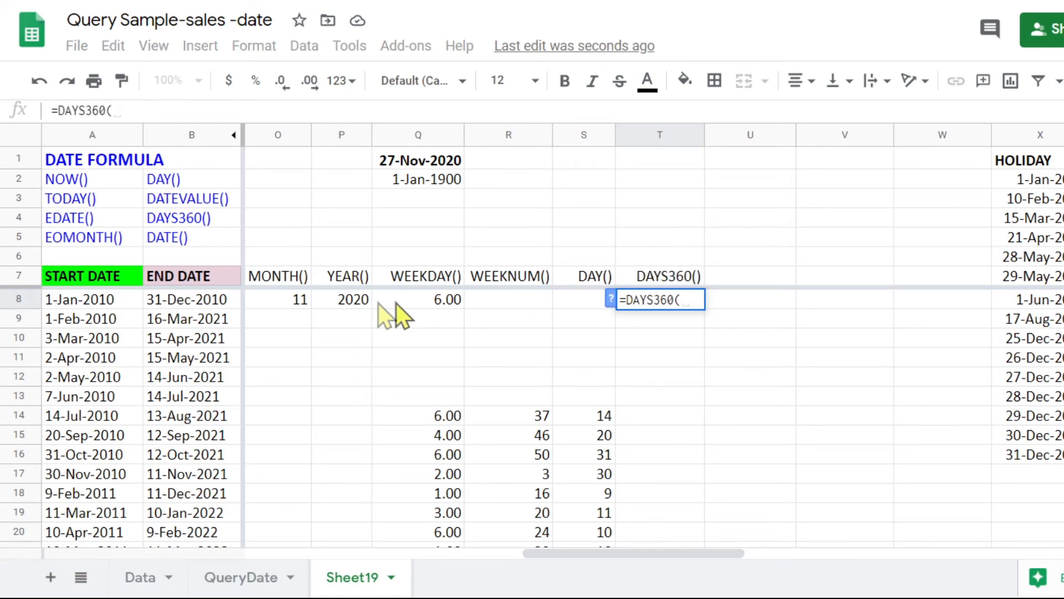
pyautogui.click(82, 300)
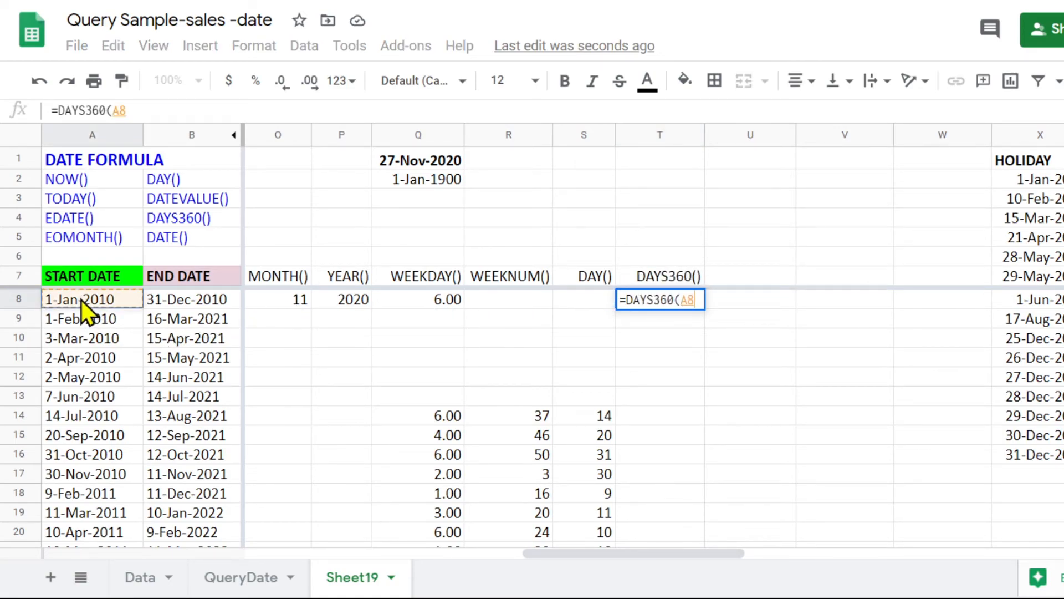
pyautogui.write(',')
pyautogui.click(202, 301)
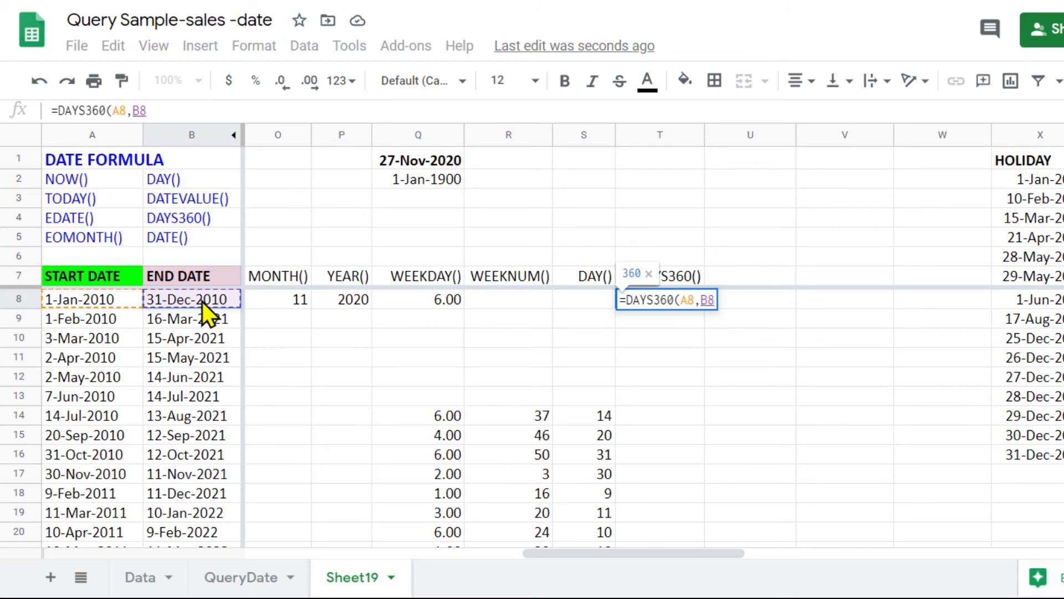
pyautogui.press('Return')
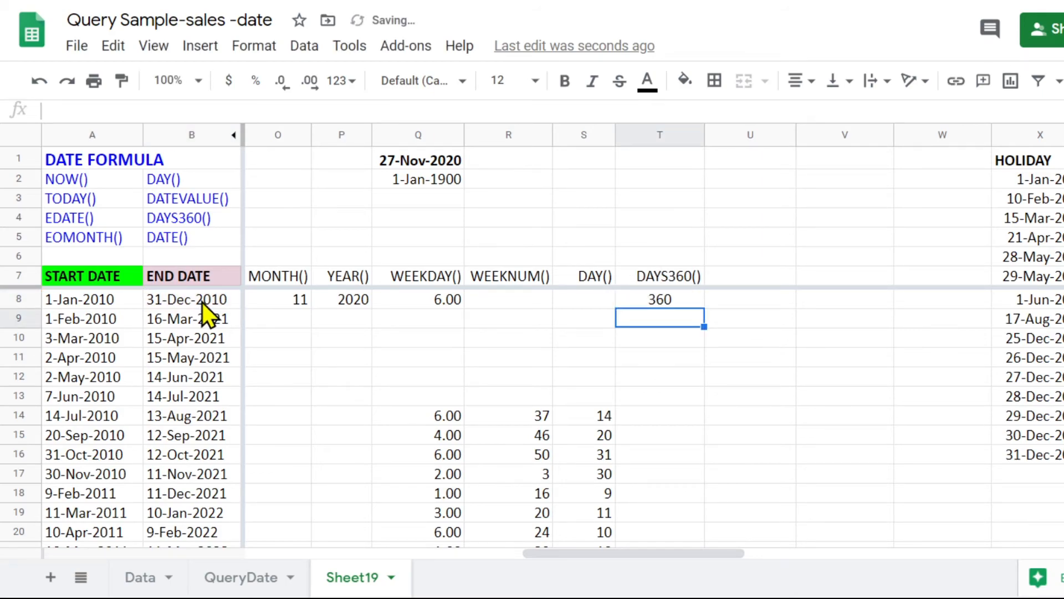
pyautogui.click(685, 300)
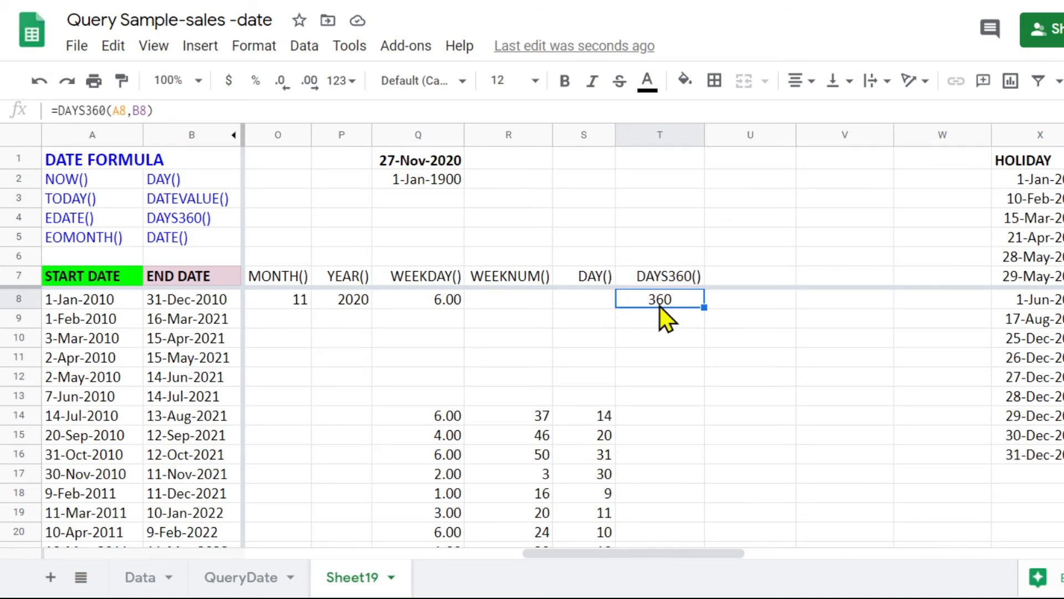
# Step: Enter =(B8,A8) in cell U8, referencing the end date and start date of the first pair
pyautogui.click(749, 301)
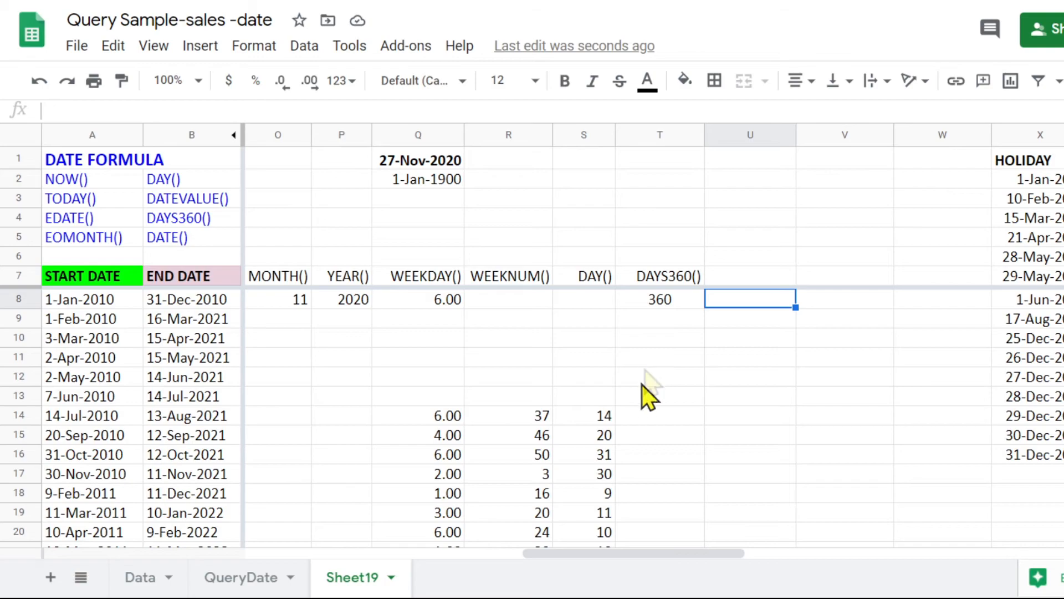
pyautogui.moveTo(636, 557); pyautogui.dragTo(580, 556)
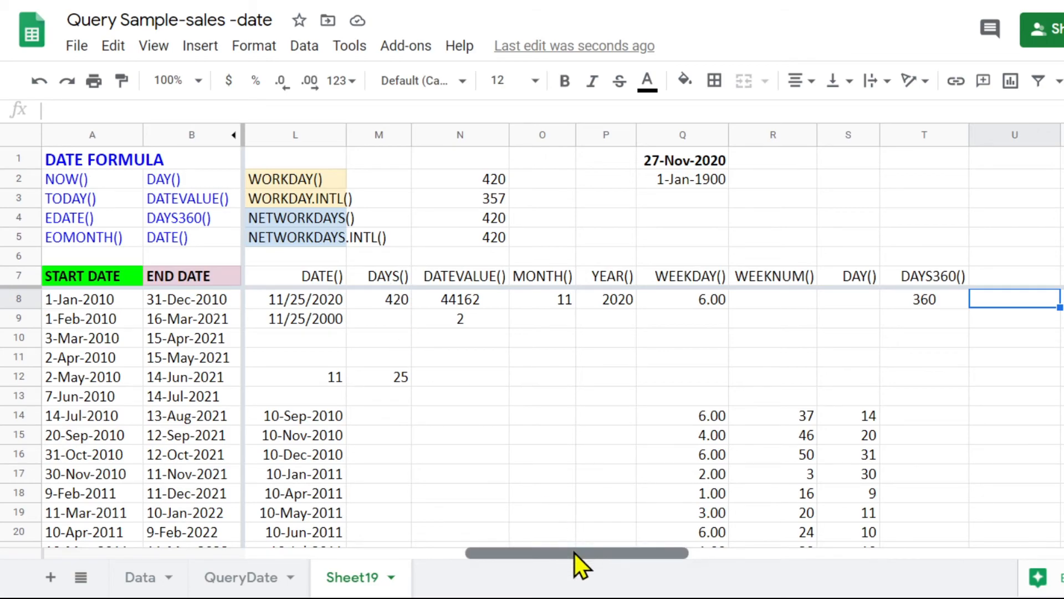
pyautogui.write('=')
pyautogui.click(201, 302)
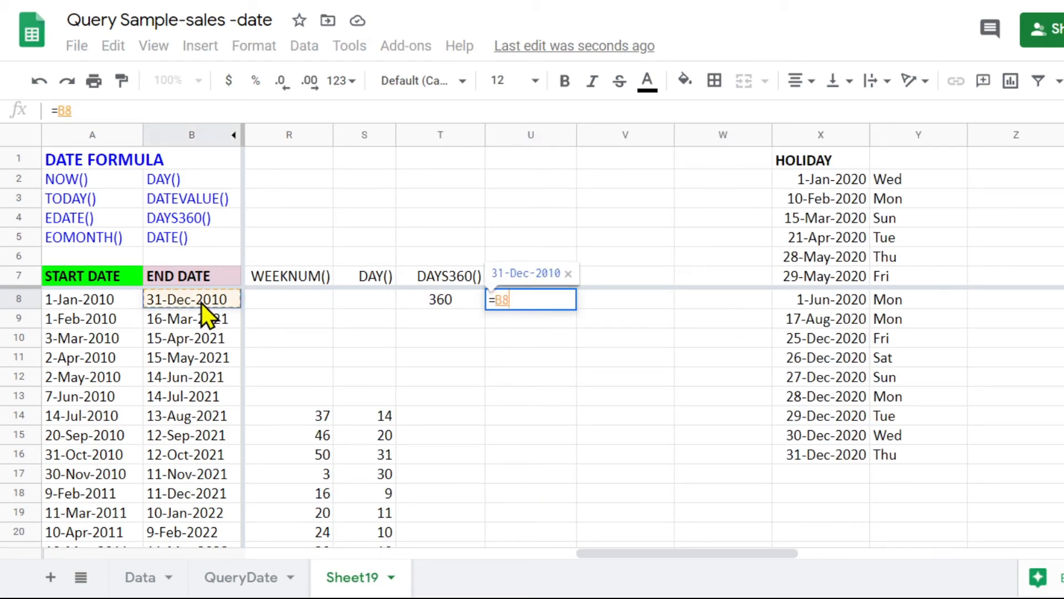
pyautogui.write(',')
pyautogui.click(101, 302)
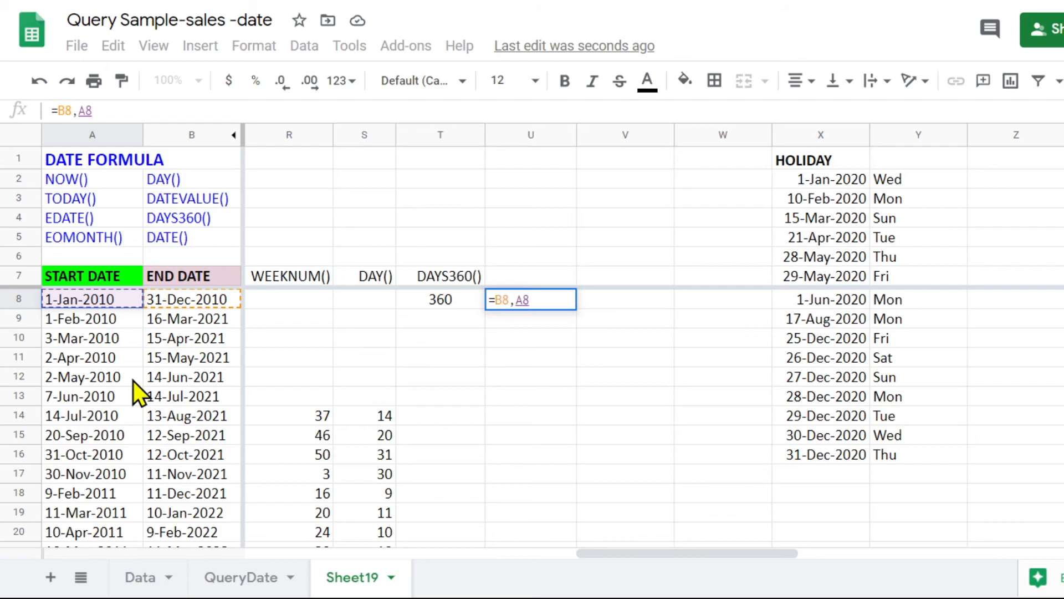
pyautogui.write(')')
pyautogui.press('Return')
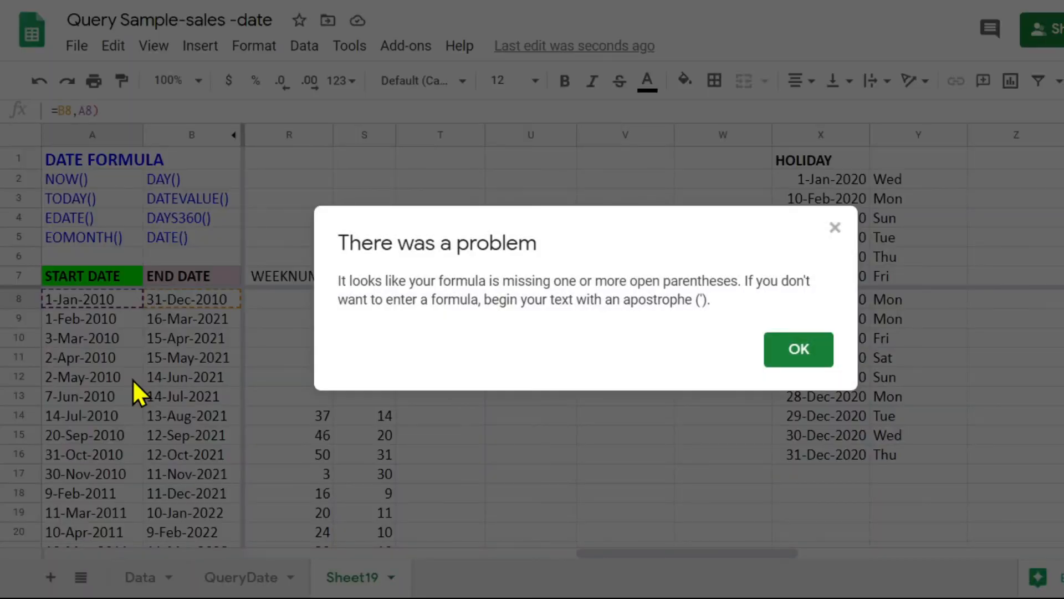
pyautogui.press('Return')
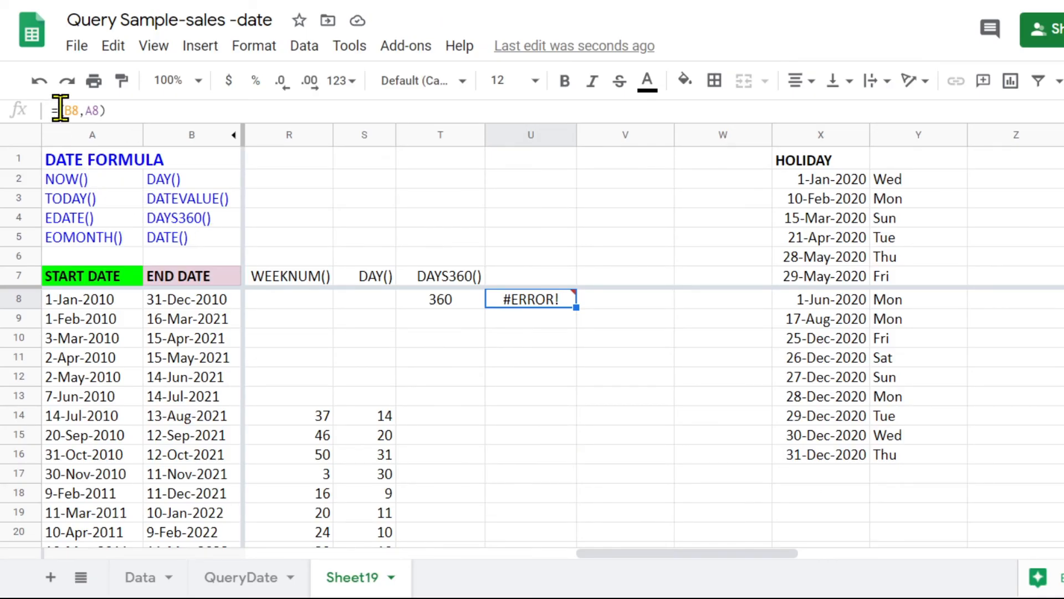
# Step: Correct the formula in cell U8 to =DAYS(B8,A8)
pyautogui.click(56, 111)
pyautogui.write('days')
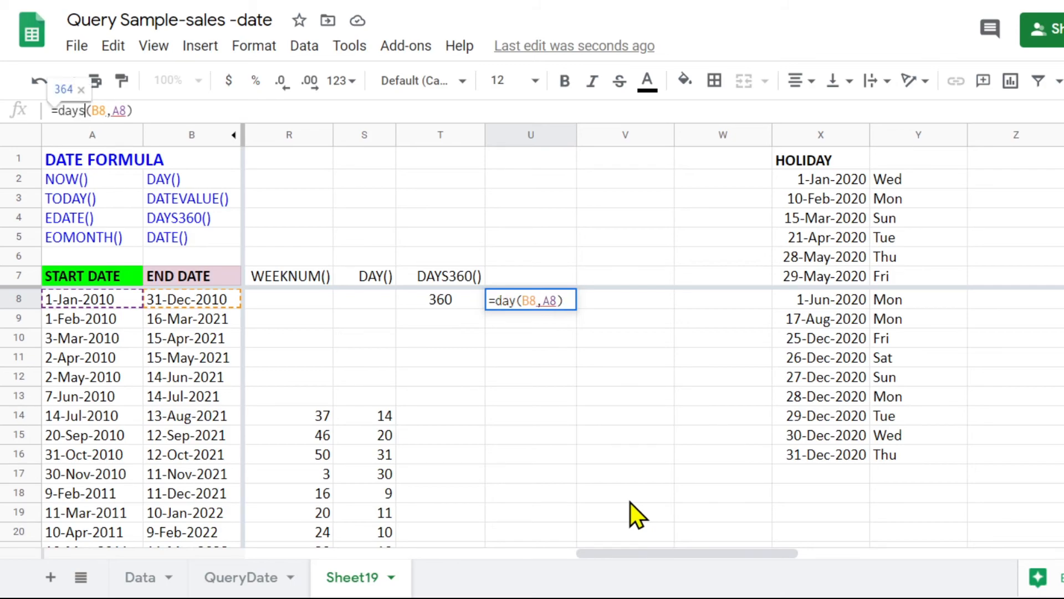
pyautogui.press('Right')
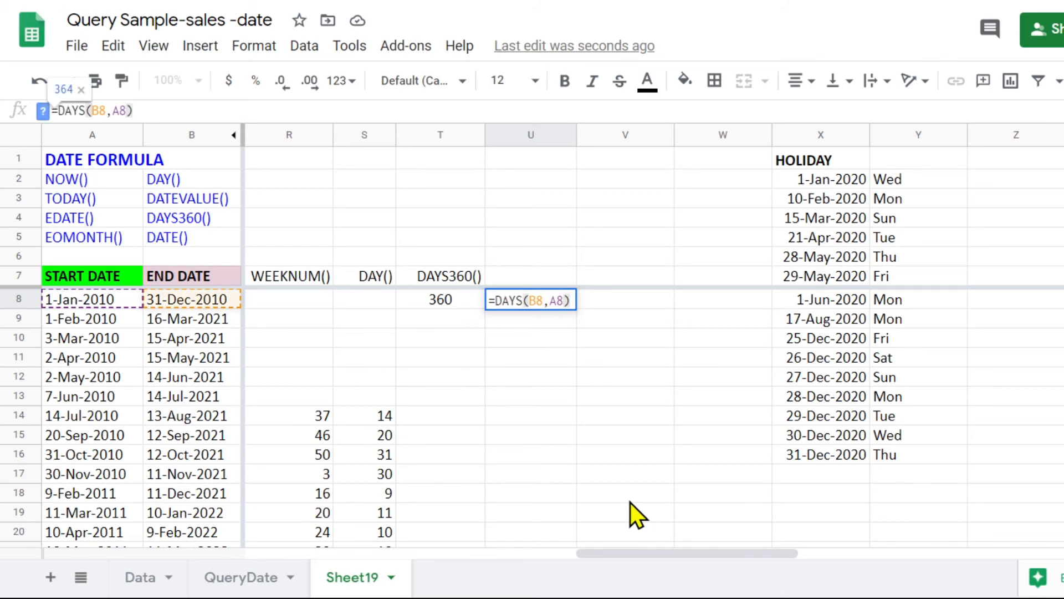
pyautogui.press('Return')
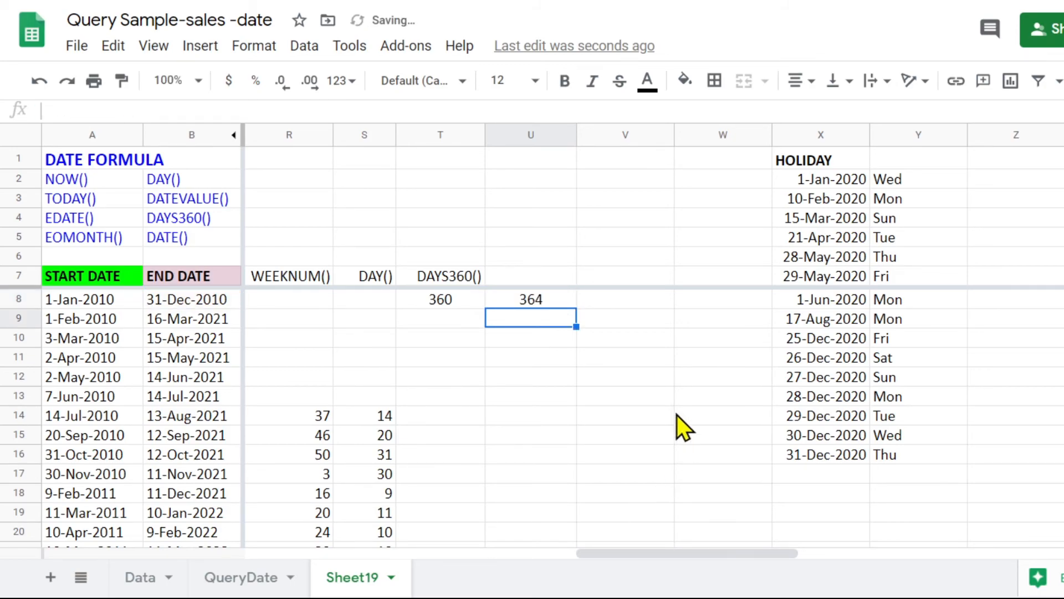
# Step: Compare the DAYS formula in U8 and the DAYS360 formula in T8 against the dates in A8 and B8
pyautogui.click(558, 297)
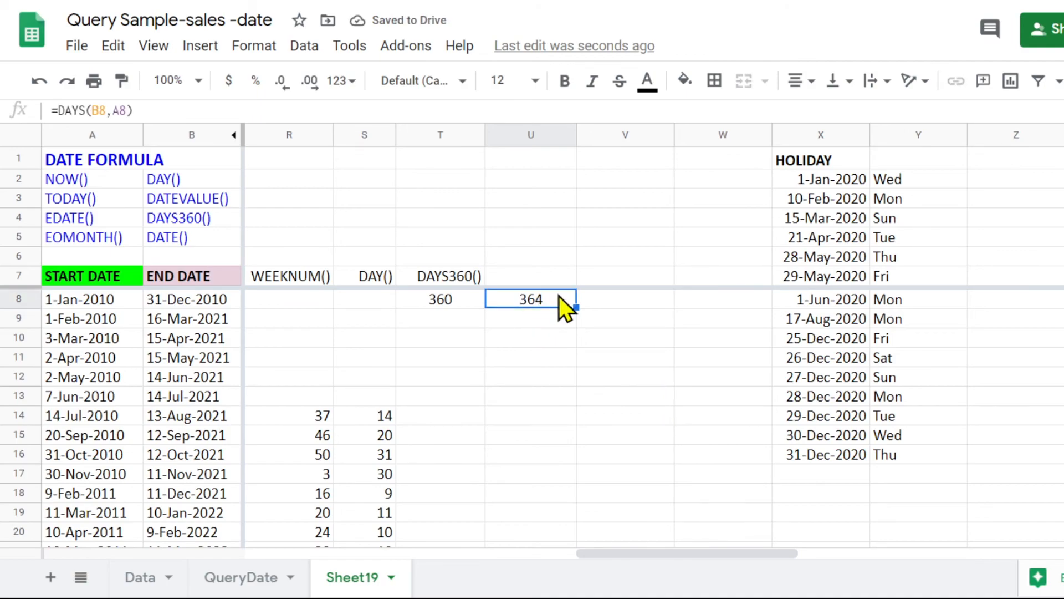
pyautogui.click(185, 303)
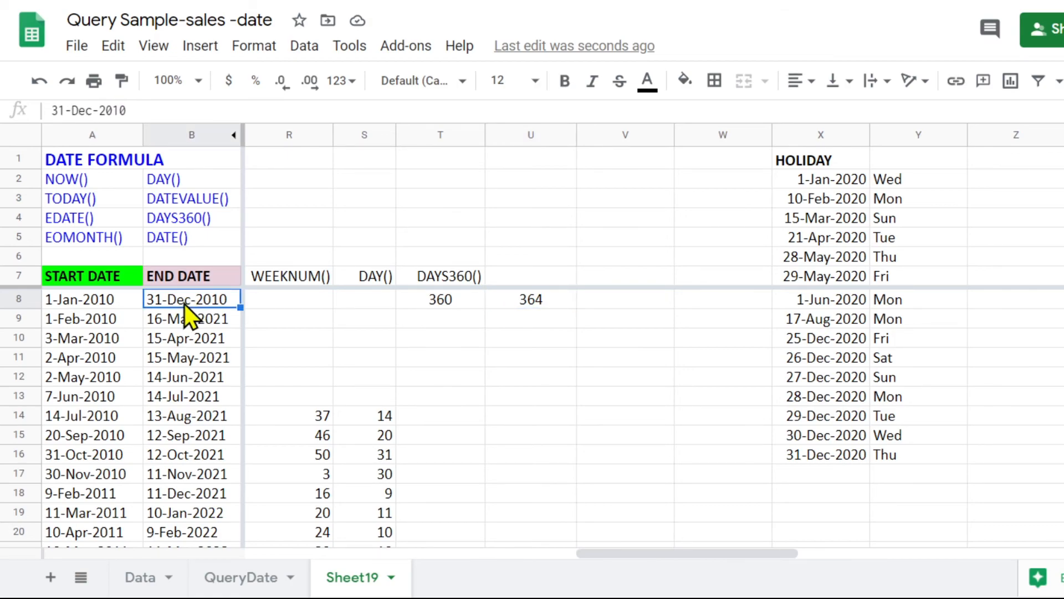
pyautogui.click(62, 308)
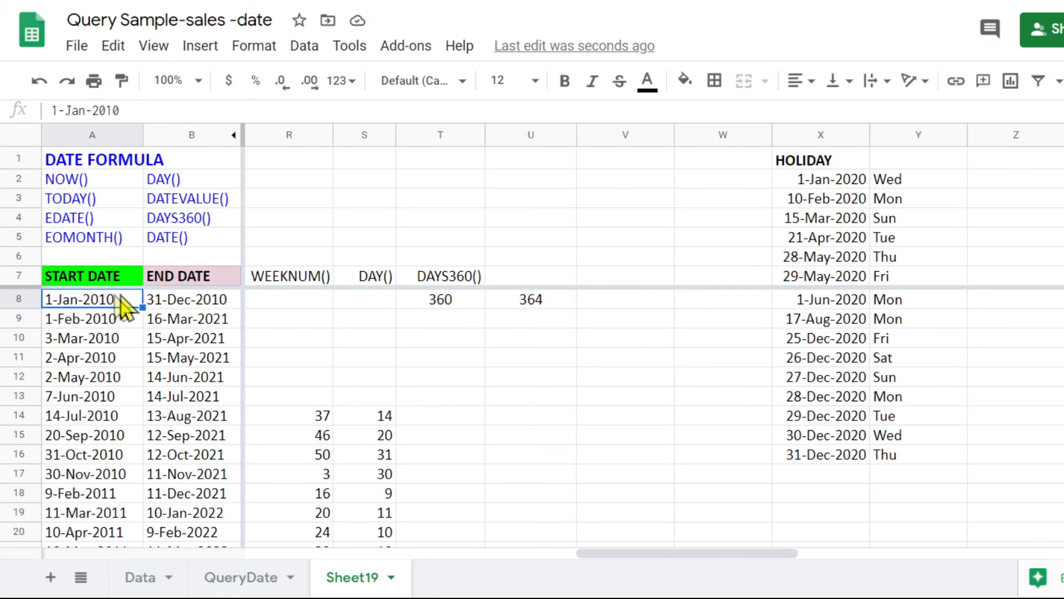
pyautogui.click(528, 304)
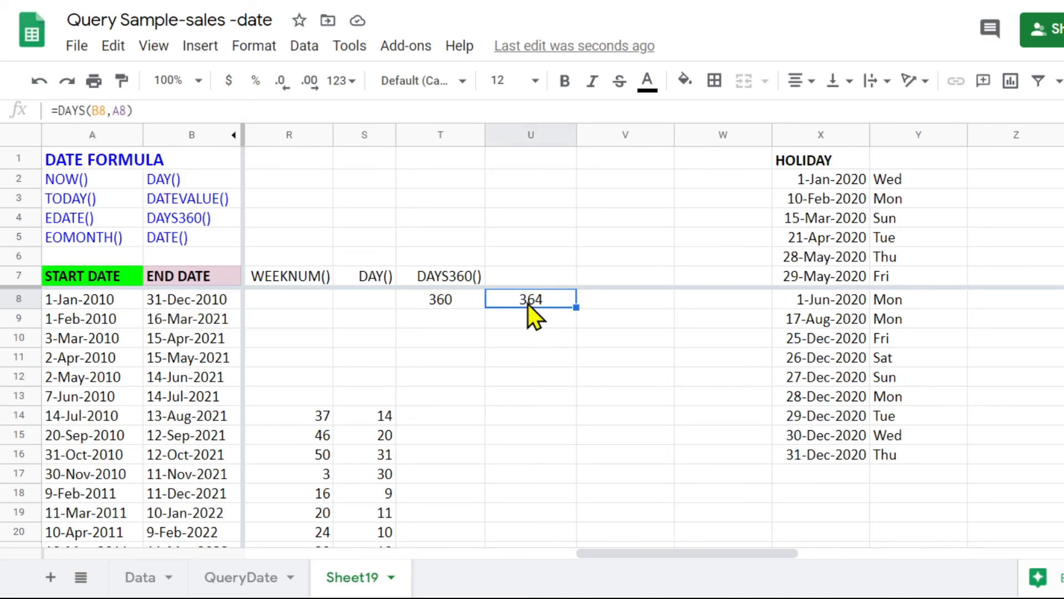
pyautogui.click(448, 306)
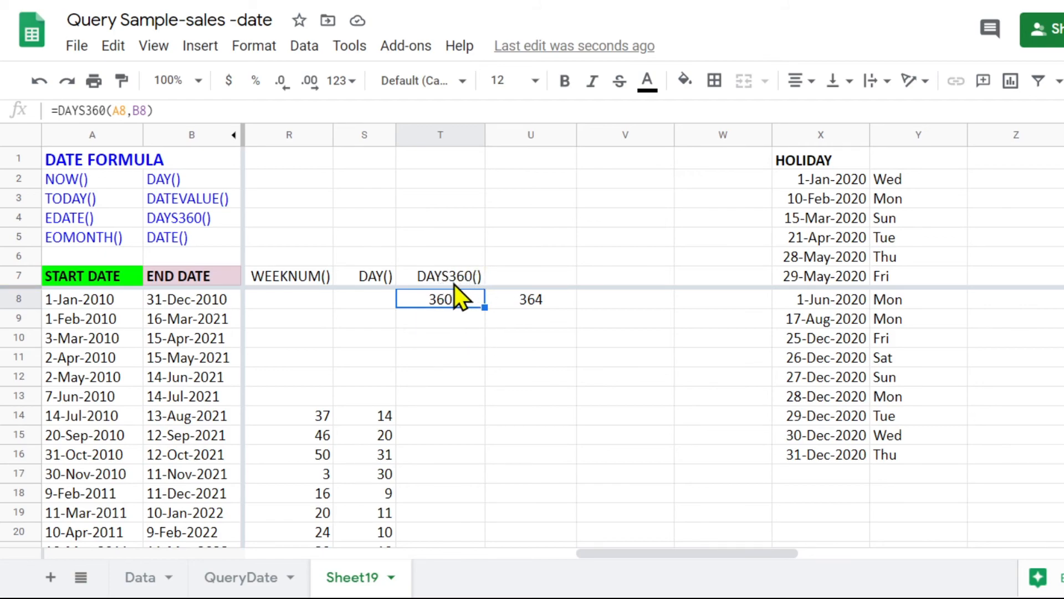
pyautogui.click(450, 359)
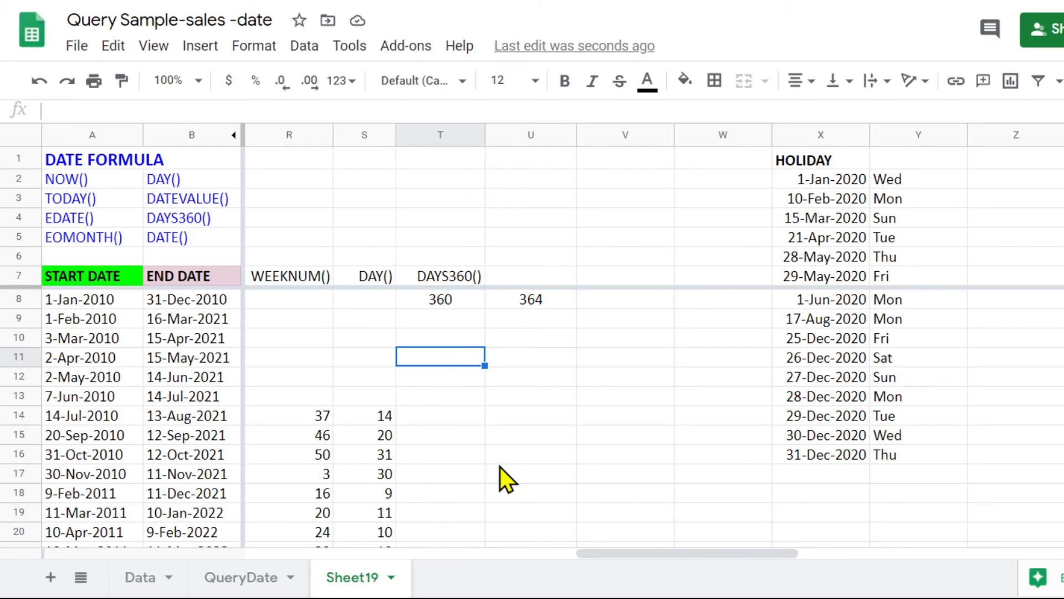
# Step: Review the date function columns from NETWORKDAYS through DAYS360 alongside the DATE FORMULA list
pyautogui.moveTo(668, 553); pyautogui.dragTo(471, 545)
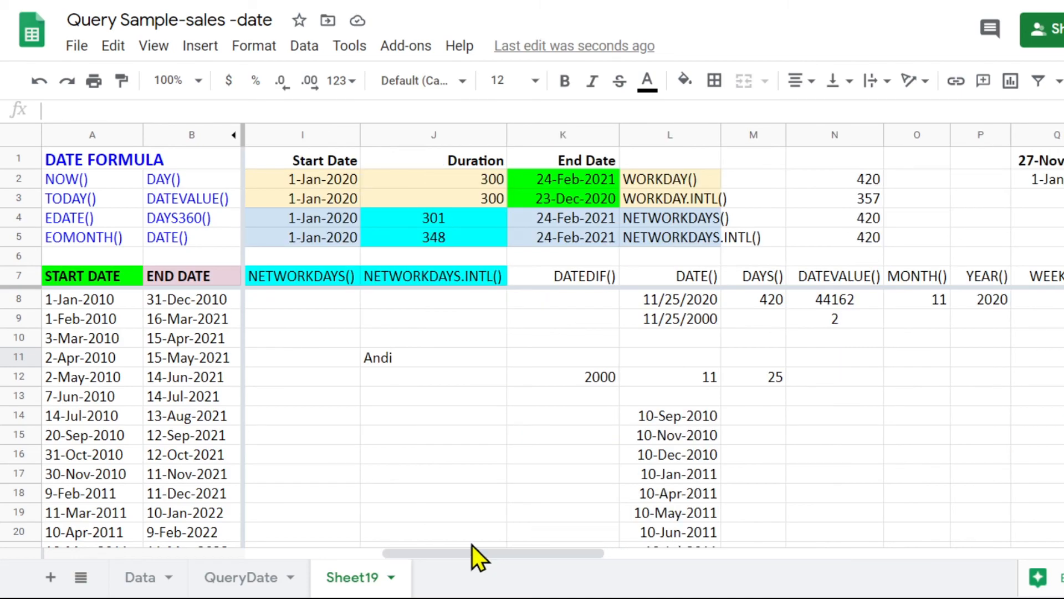
pyautogui.click(564, 326)
pyautogui.moveTo(444, 551); pyautogui.dragTo(520, 554)
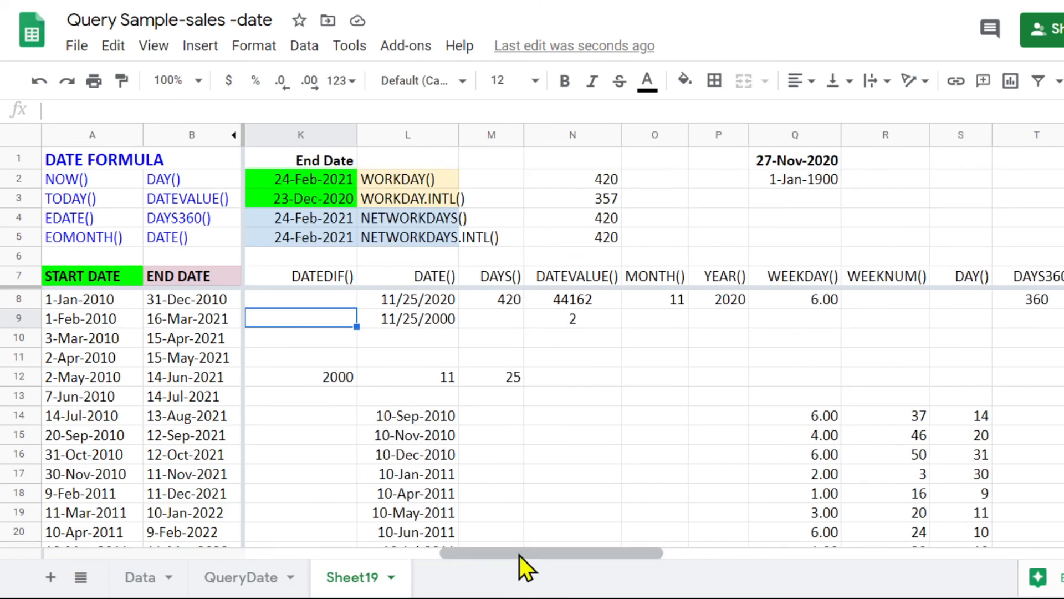
pyautogui.click(75, 162)
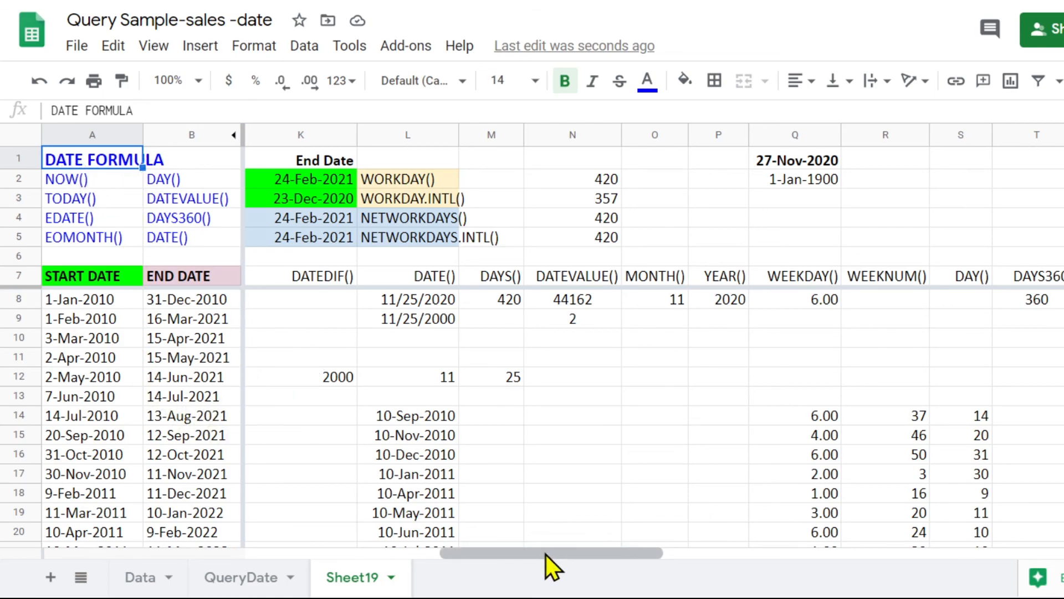
pyautogui.moveTo(552, 554)
pyautogui.mouseDown()
pyautogui.moveTo(490, 548)
pyautogui.moveTo(544, 541)
pyautogui.mouseUp()
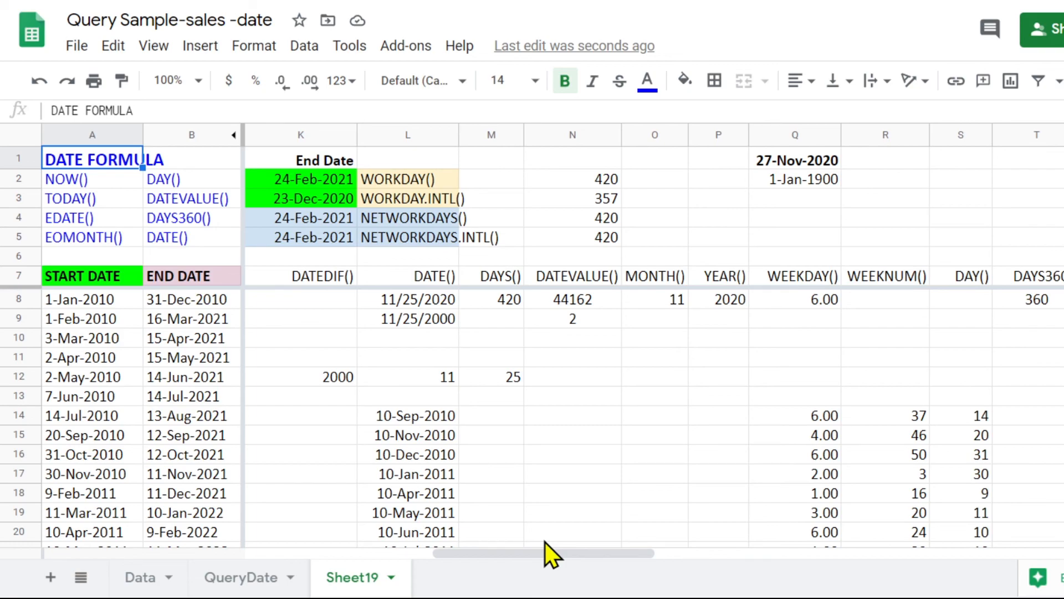
pyautogui.click(590, 396)
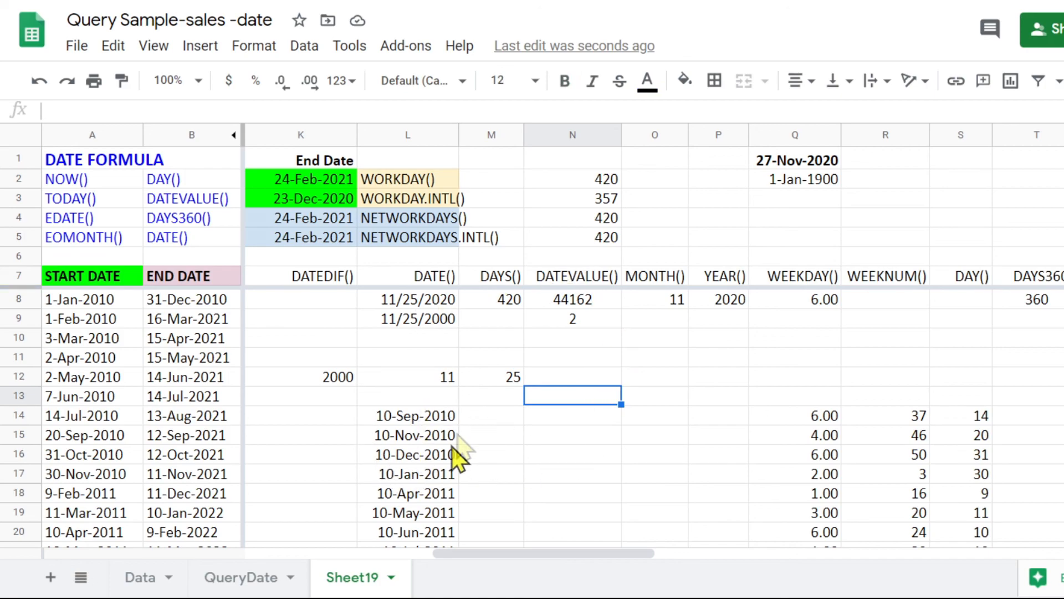